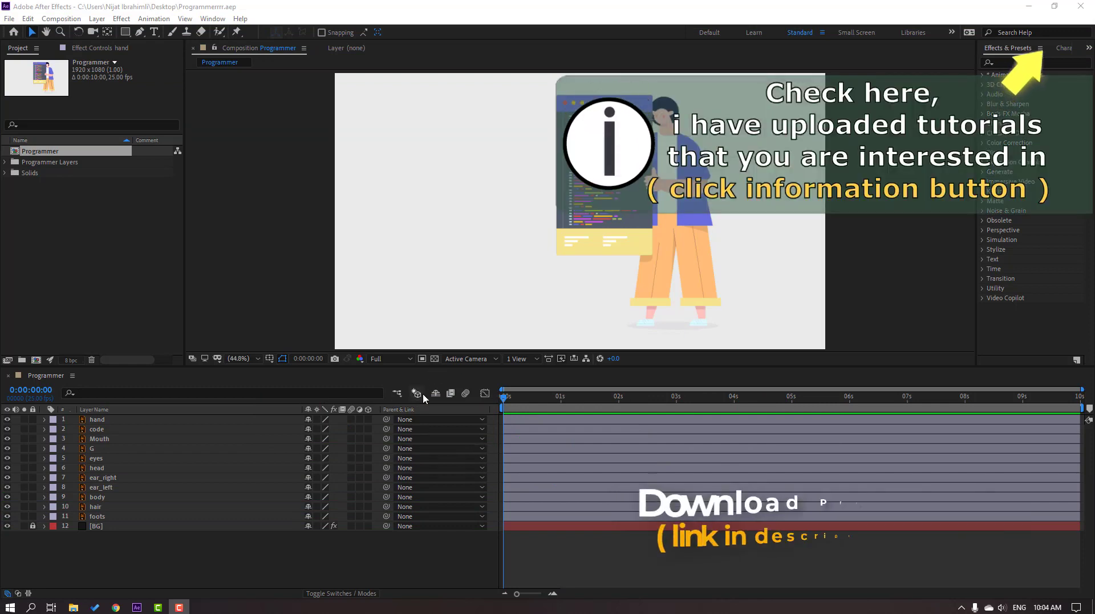
Solo the hand layer and move its anchor point to the shoulder end of the blue upper arm.
{"action": "left_click", "coordinate": [86, 420]}
{"action": "left_click", "coordinate": [24, 419]}
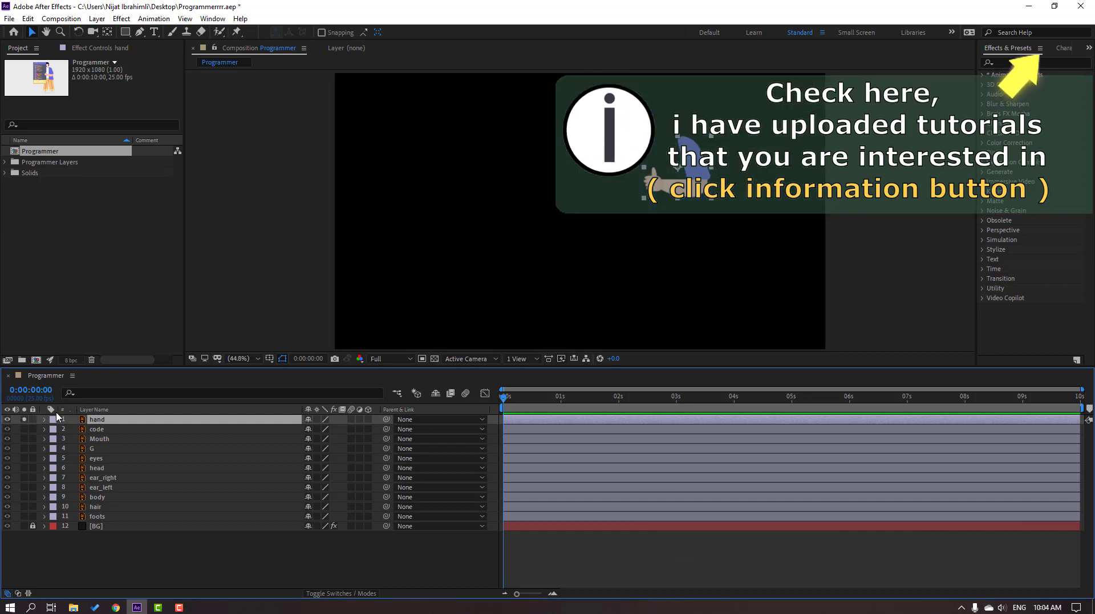
{"action": "scroll", "coordinate": [691, 225], "scroll_direction": "up", "scroll_amount": 3}
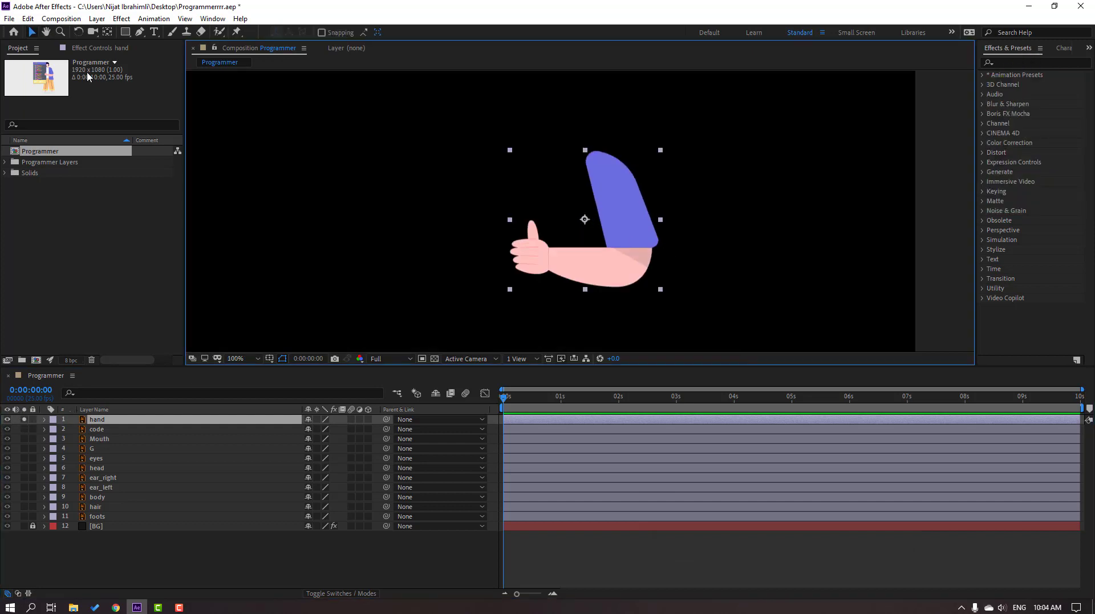
{"action": "left_click", "coordinate": [108, 32]}
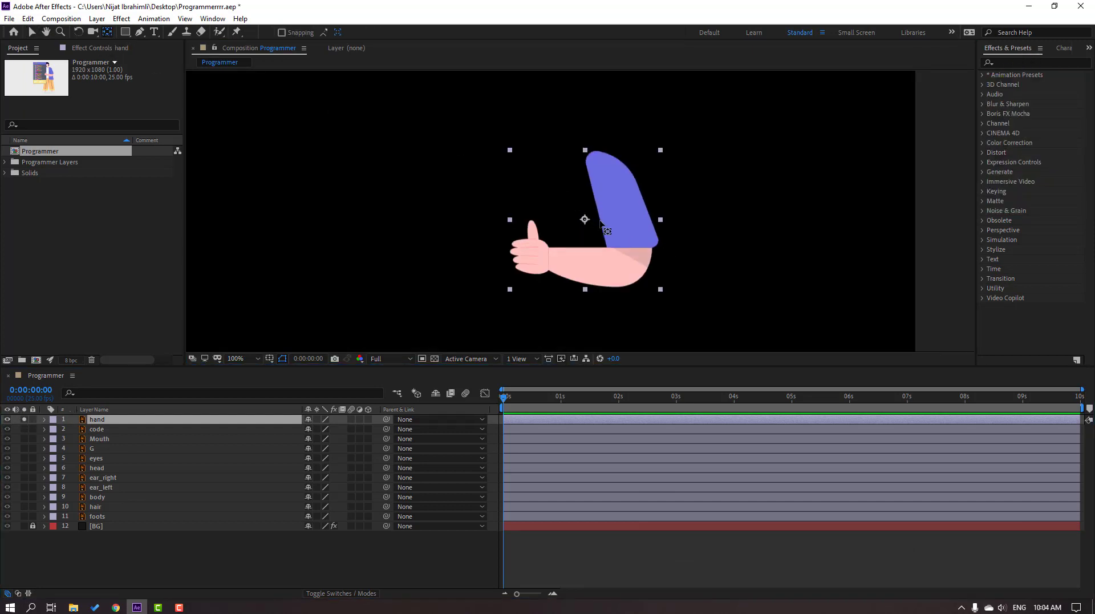
{"action": "left_click_drag", "start_coordinate": [594, 166], "coordinate": [594, 164]}
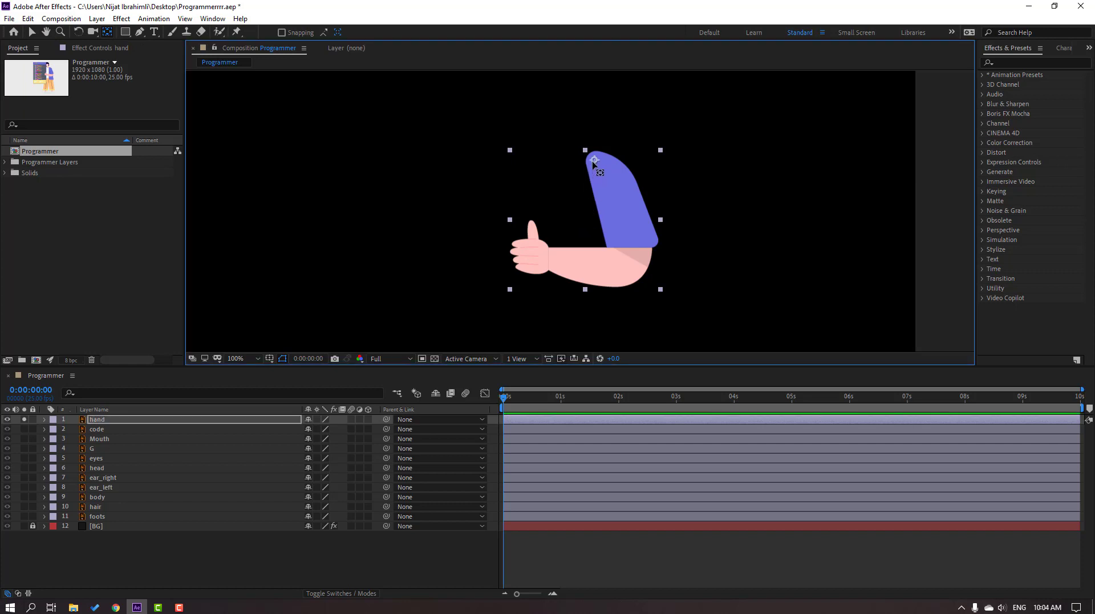
{"action": "left_click", "coordinate": [32, 33]}
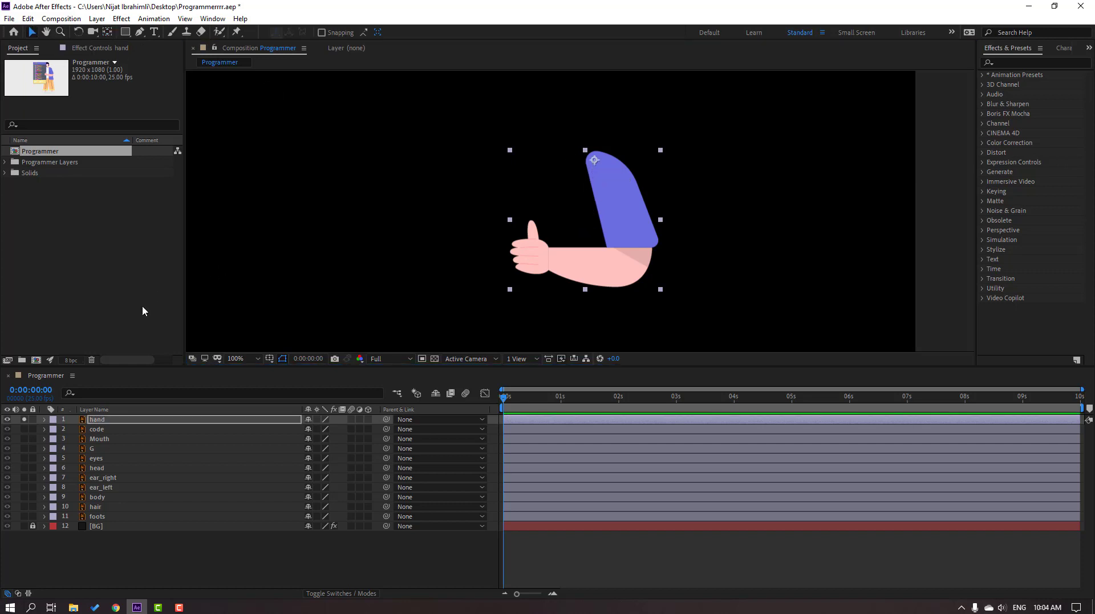
Place puppet pins on the hand layer at the shoulder, elbow and wrist.
{"action": "left_click", "coordinate": [238, 35]}
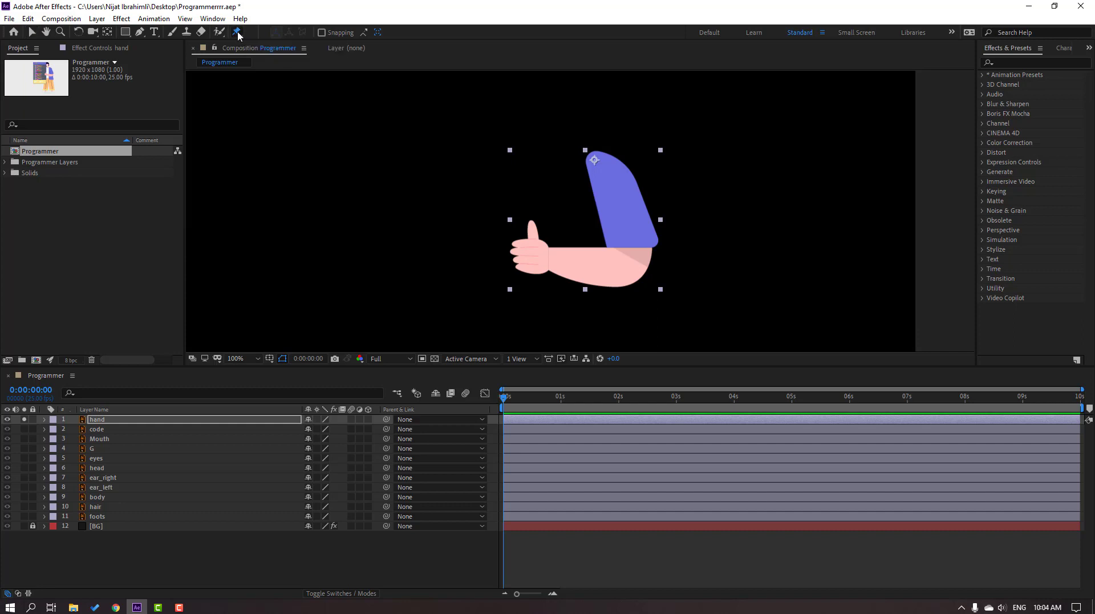
{"action": "left_click", "coordinate": [596, 158]}
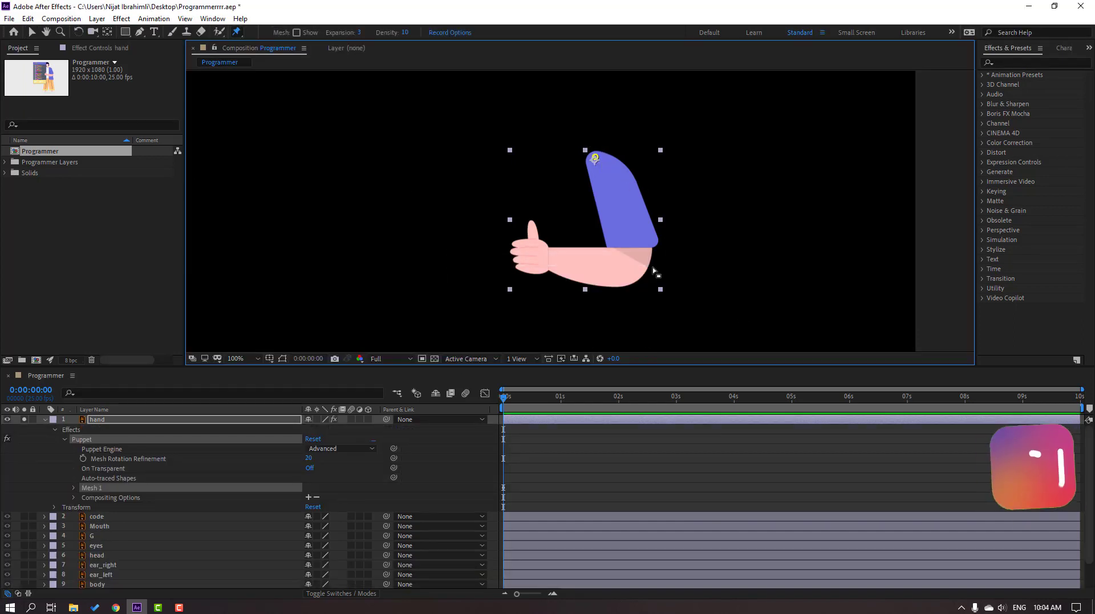
{"action": "left_click", "coordinate": [645, 260]}
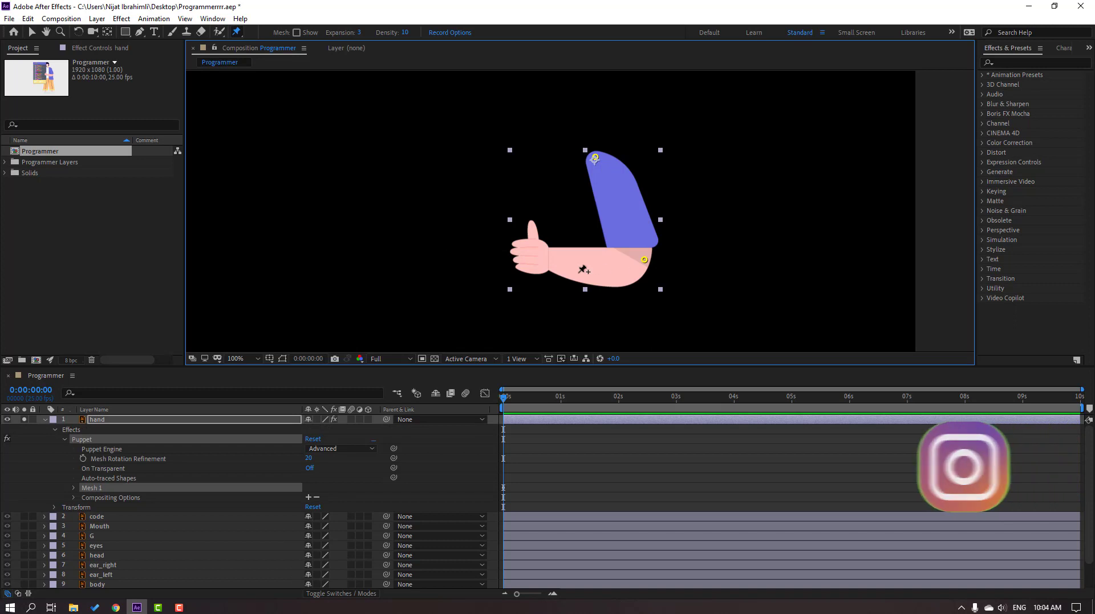
{"action": "left_click", "coordinate": [519, 257]}
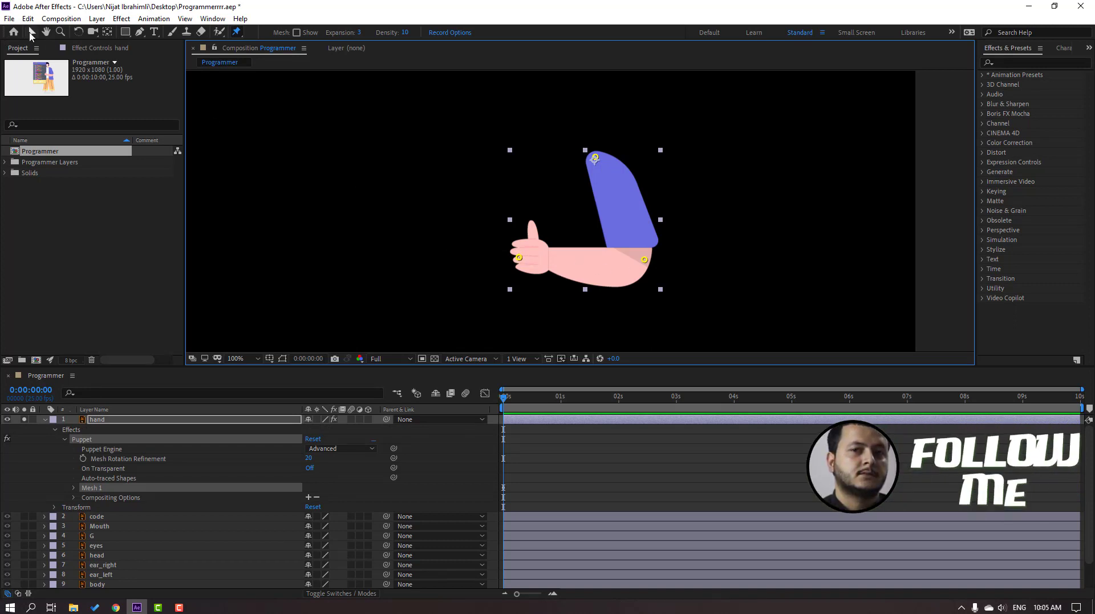
{"action": "left_click", "coordinate": [31, 34]}
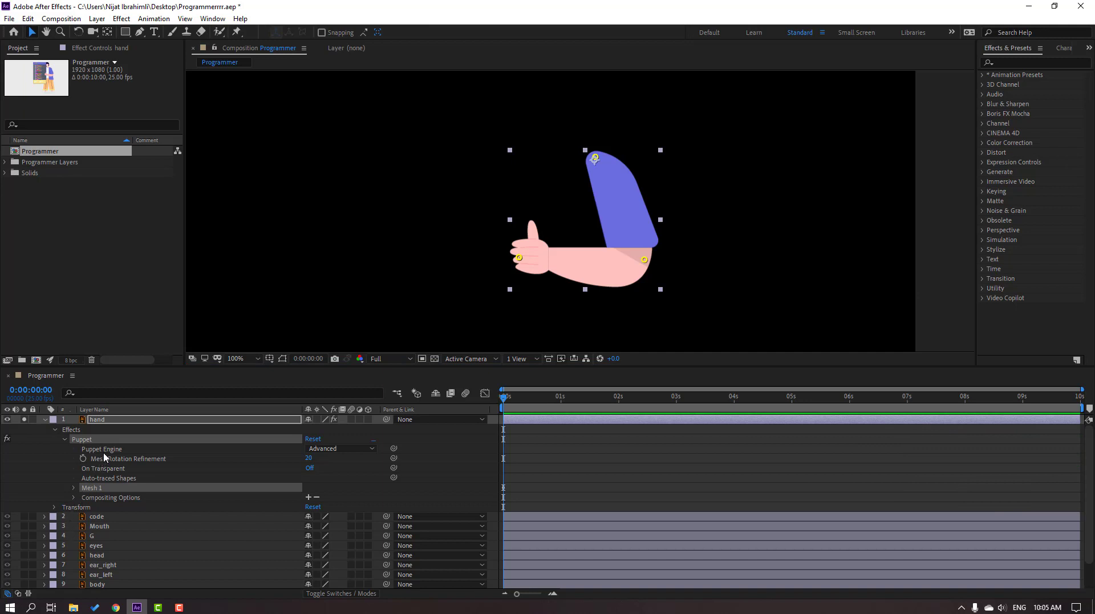
Switch the hand layer's Puppet Engine to Legacy and accept the warning.
{"action": "left_click", "coordinate": [336, 448]}
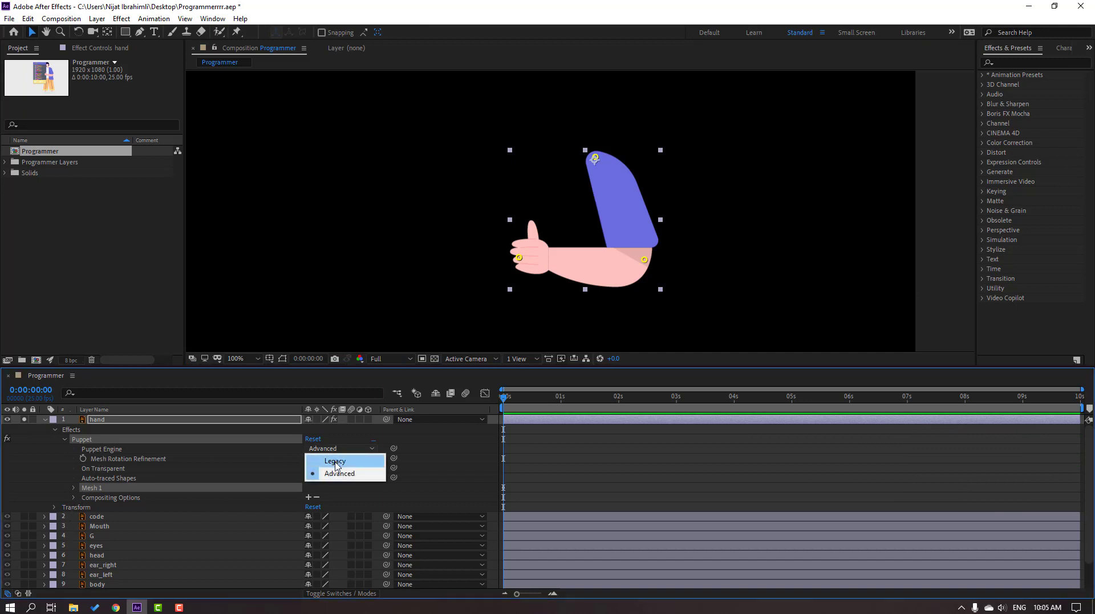
{"action": "left_click", "coordinate": [335, 462]}
{"action": "left_click", "coordinate": [645, 354]}
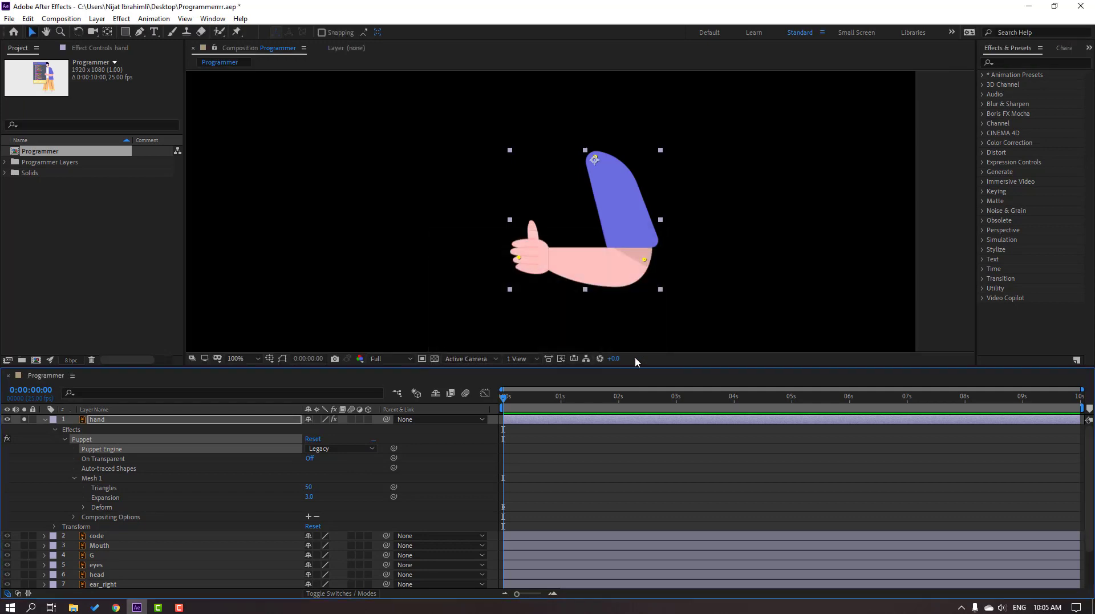
{"action": "left_click", "coordinate": [212, 19]}
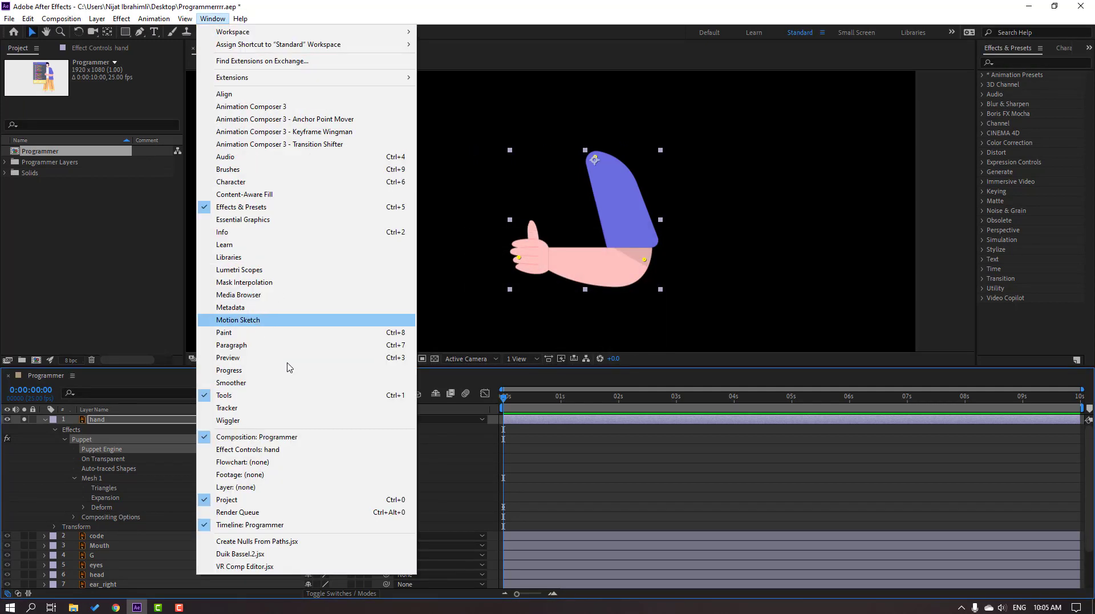
Launch Duik Bassel.2 and add bones for the three puppet pins from its Rigging tools.
{"action": "left_click", "coordinate": [251, 555]}
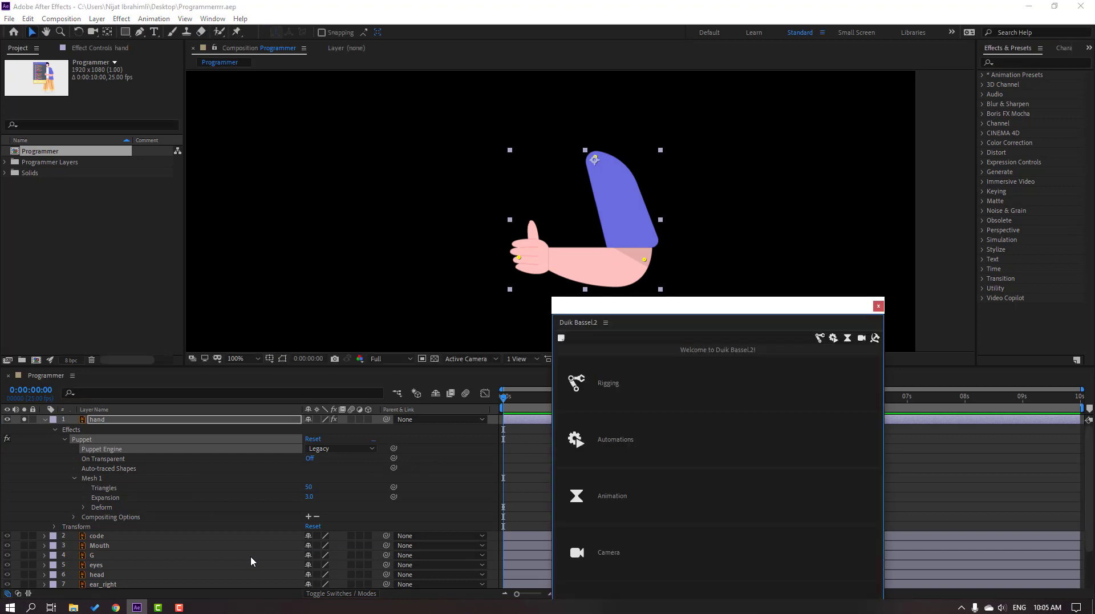
{"action": "left_click", "coordinate": [819, 339]}
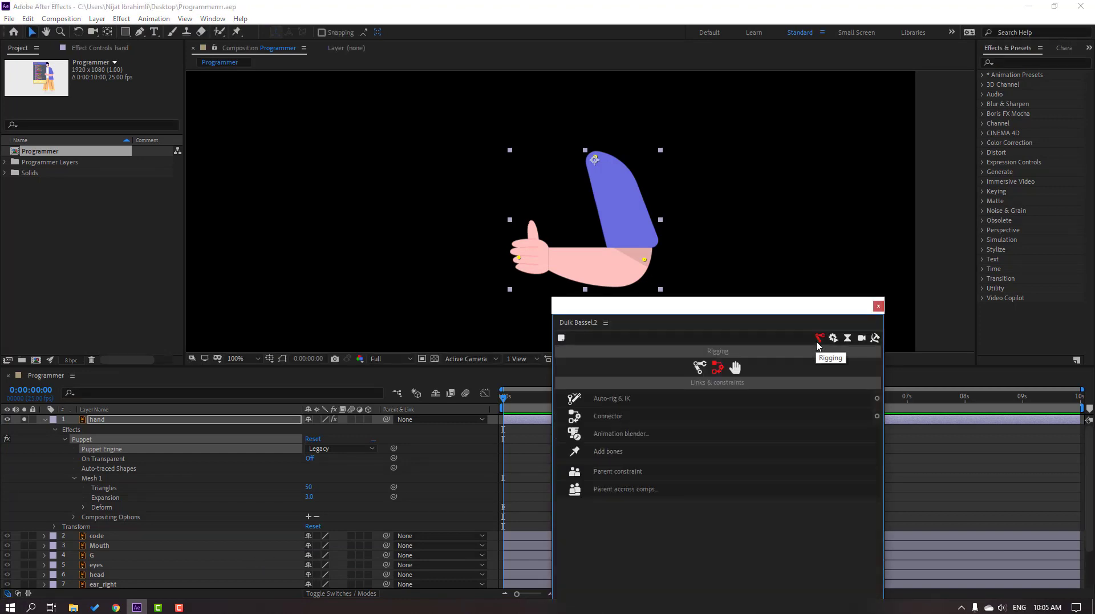
{"action": "left_click", "coordinate": [608, 452]}
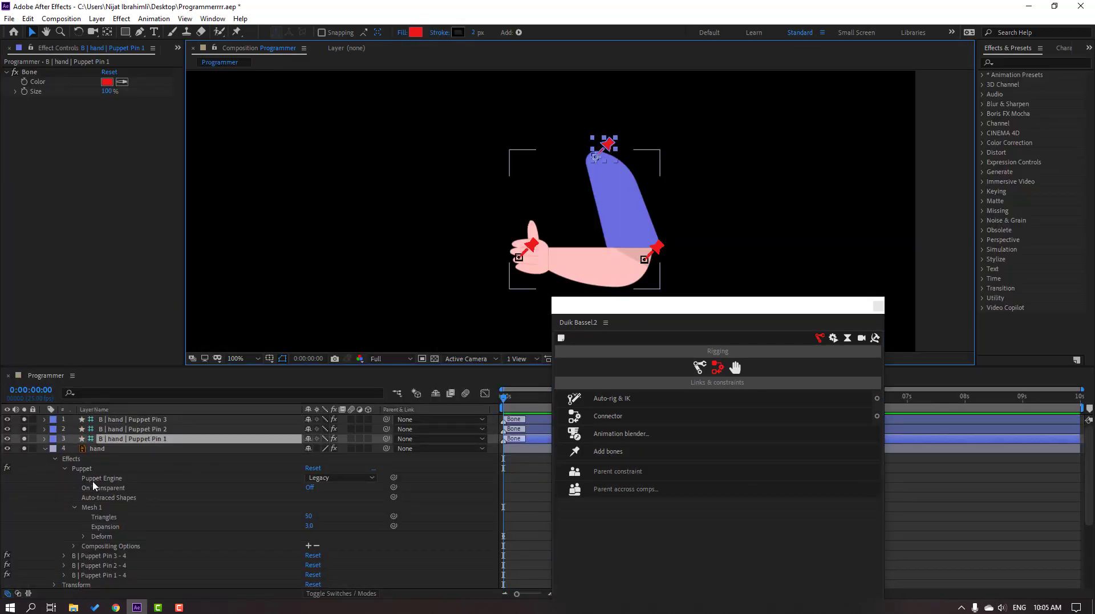
Parent the bones in a chain (Pin 3 to Pin 2, Pin 2 to Pin 1, Pin 1 to body) and select all three.
{"action": "left_click", "coordinate": [150, 421]}
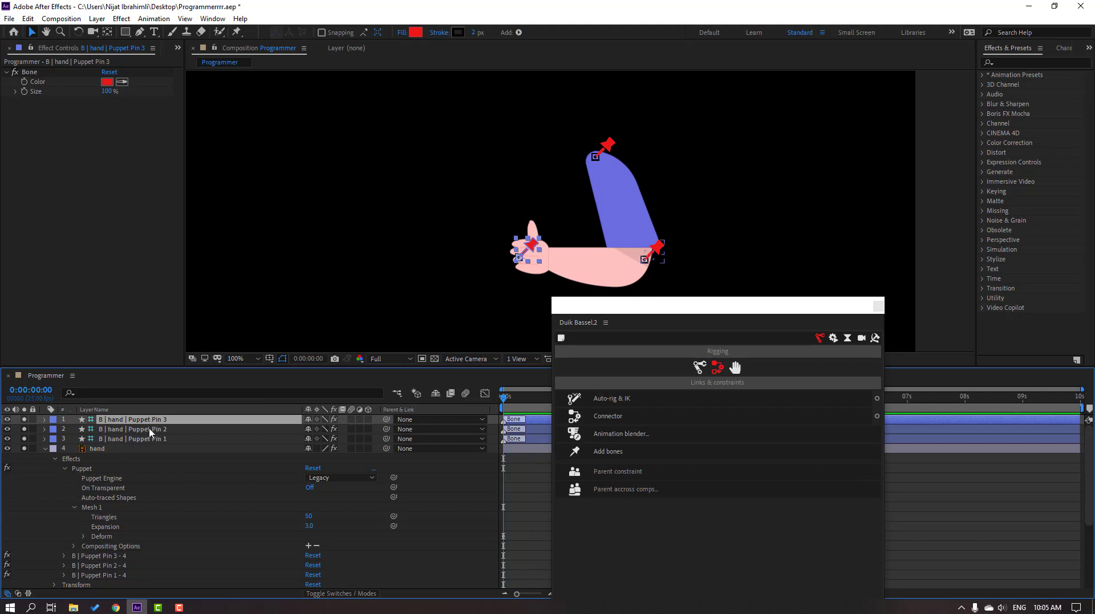
{"action": "left_click_drag", "start_coordinate": [385, 419], "coordinate": [151, 434]}
{"action": "left_click", "coordinate": [158, 432]}
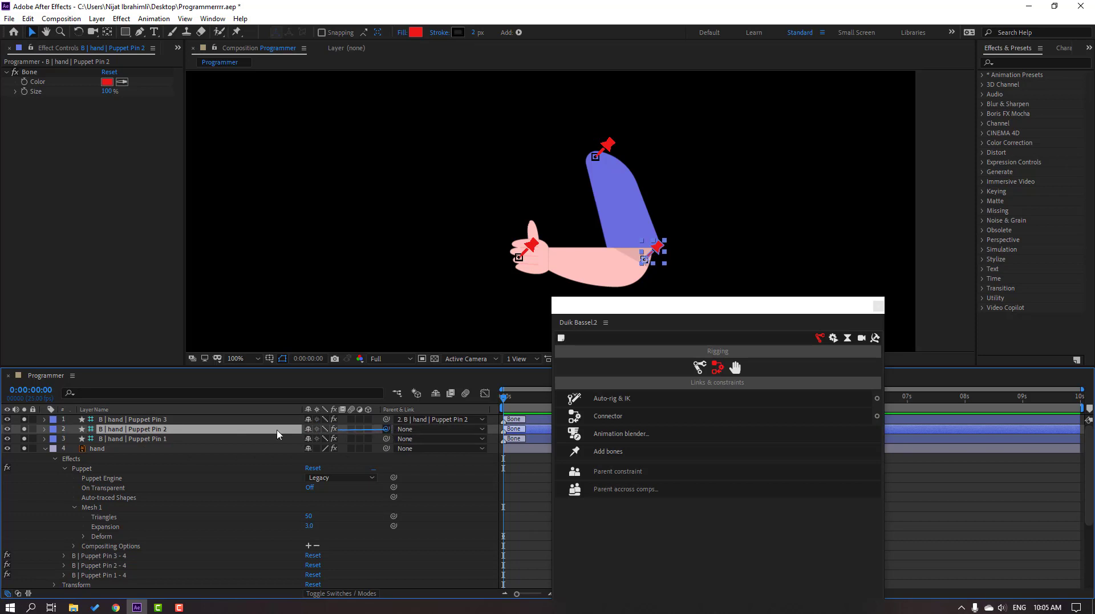
{"action": "left_click_drag", "start_coordinate": [279, 435], "coordinate": [145, 443]}
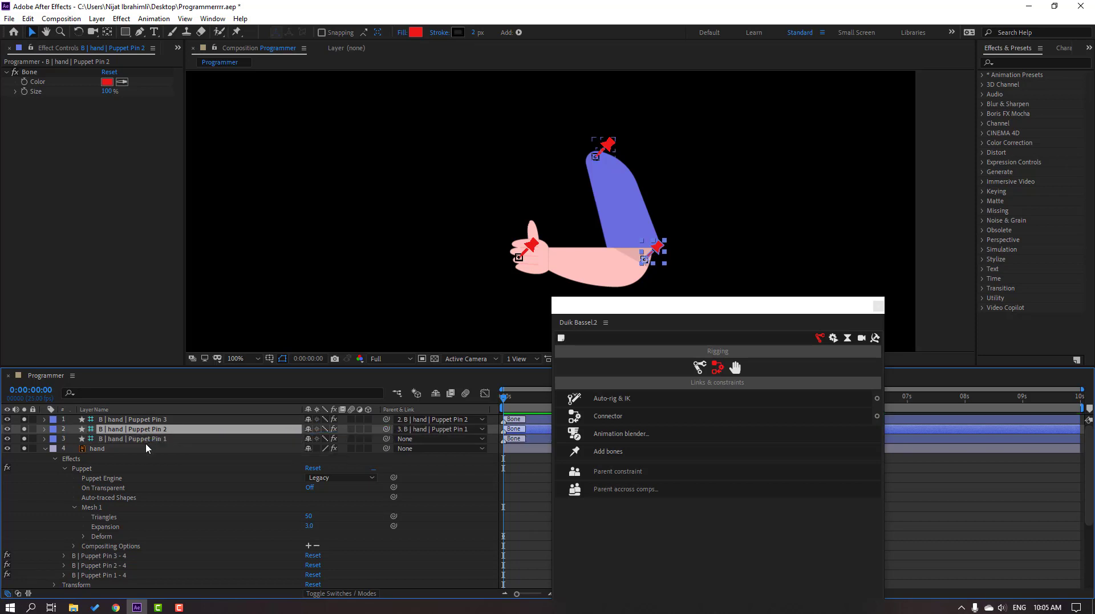
{"action": "left_click", "coordinate": [45, 449]}
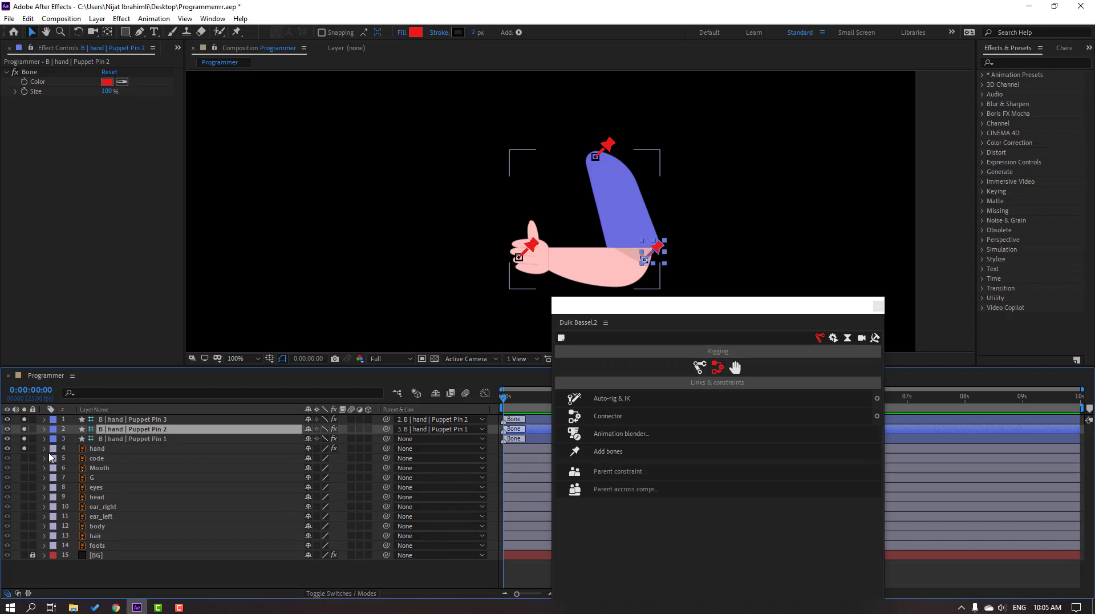
{"action": "left_click", "coordinate": [154, 442]}
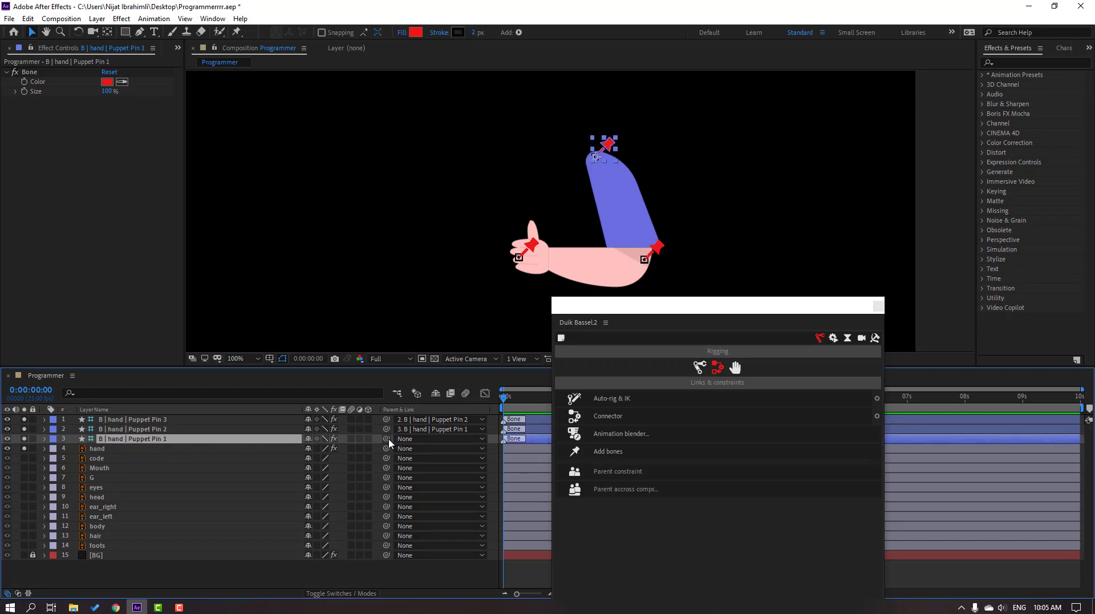
{"action": "left_click_drag", "start_coordinate": [314, 439], "coordinate": [98, 526]}
{"action": "left_click", "coordinate": [133, 429], "text": "ctrl"}
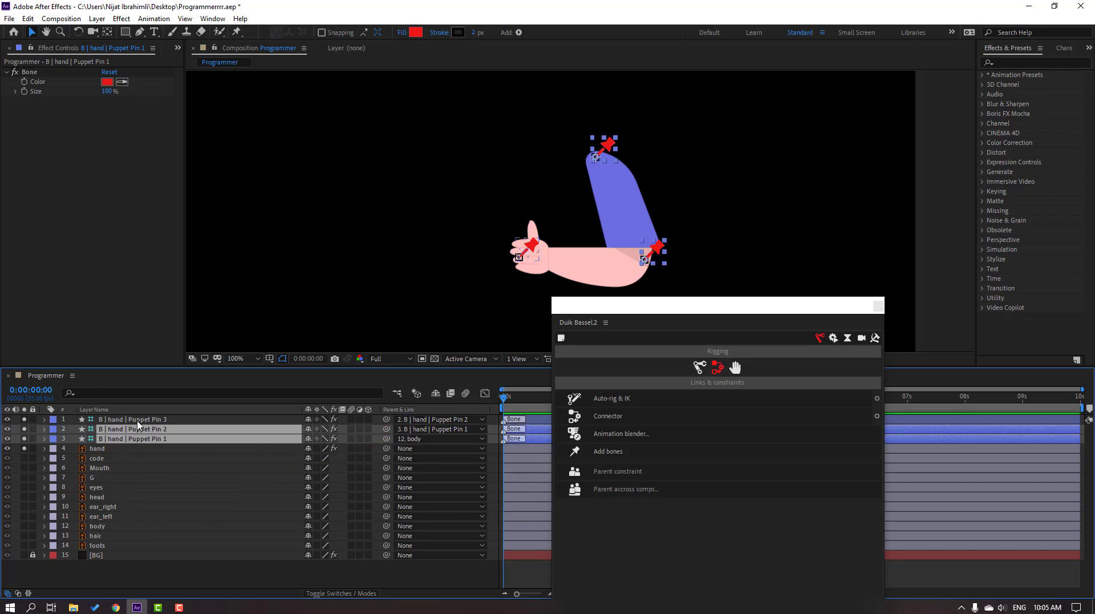
{"action": "left_click", "coordinate": [133, 420], "text": "ctrl"}
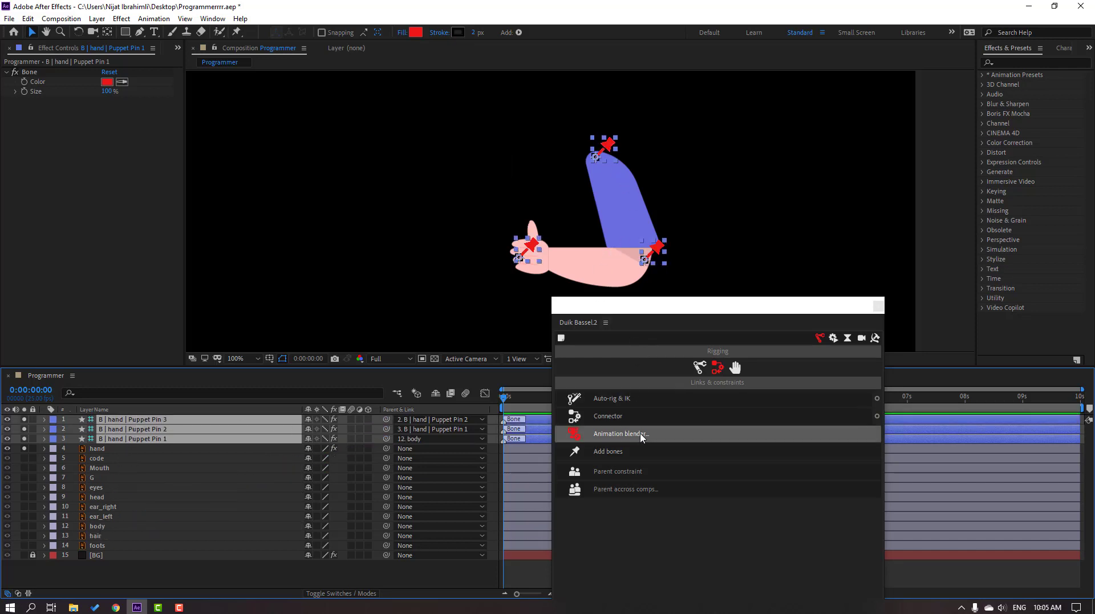
Build the Duik Auto-rig & IK controller, test-bend the arm with it, and turn off solo.
{"action": "left_click", "coordinate": [626, 404]}
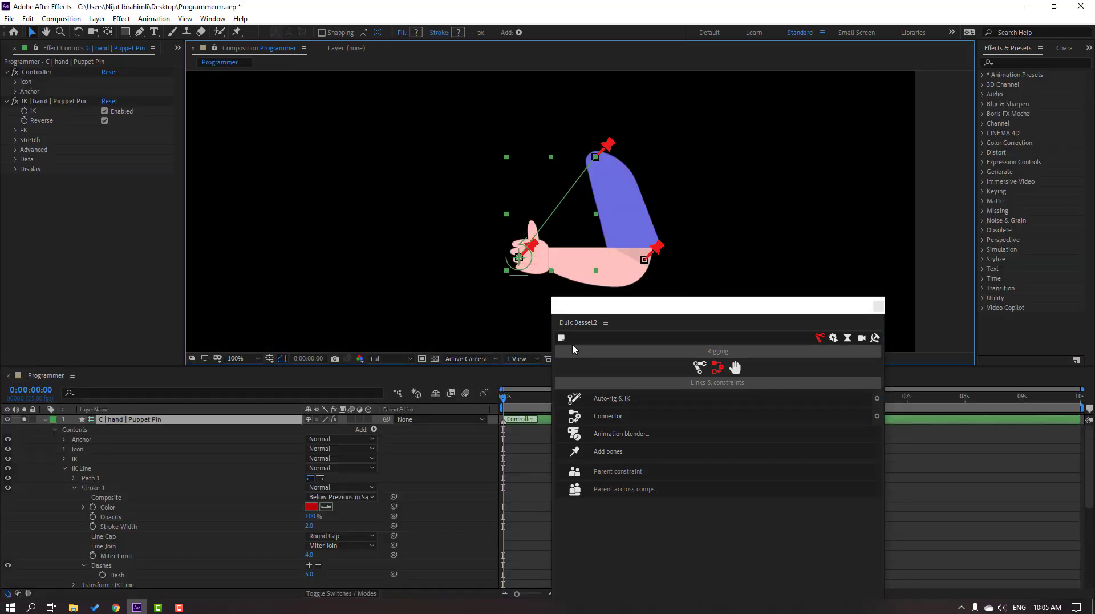
{"action": "left_click", "coordinate": [403, 277]}
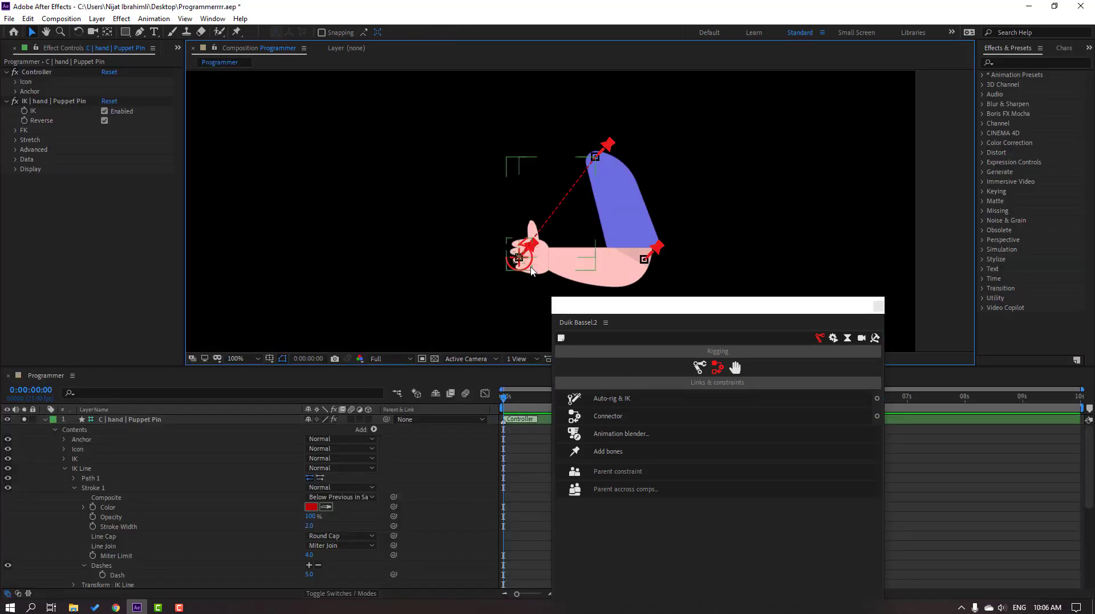
{"action": "left_click", "coordinate": [516, 271]}
{"action": "mouse_move", "coordinate": [521, 266]}
{"action": "left_mouse_down"}
{"action": "mouse_move", "coordinate": [519, 245]}
{"action": "mouse_move", "coordinate": [513, 266]}
{"action": "left_mouse_up"}
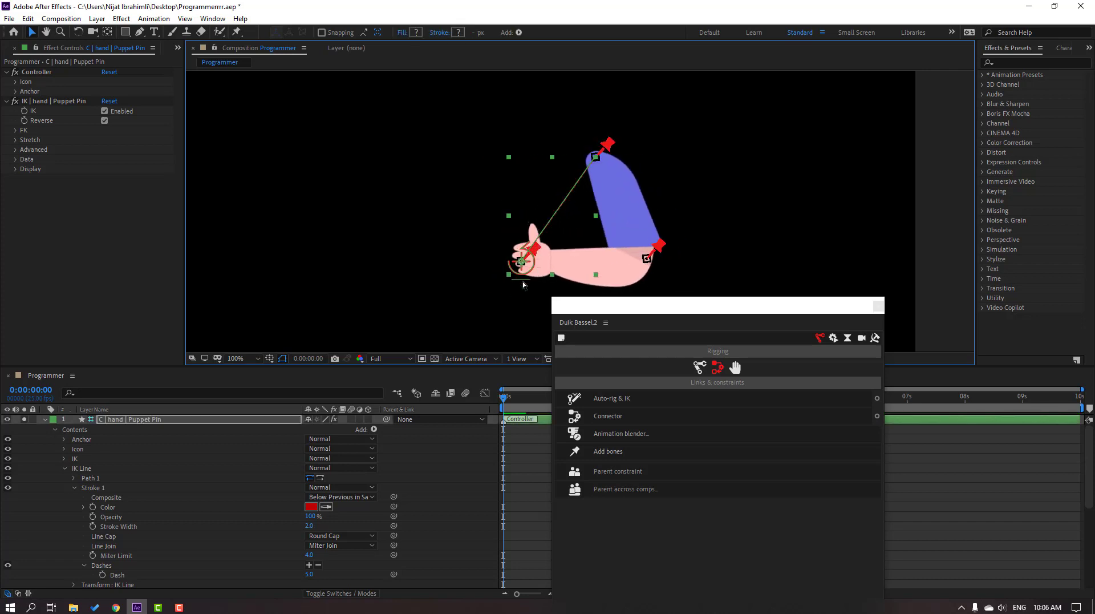
{"action": "left_click", "coordinate": [45, 422]}
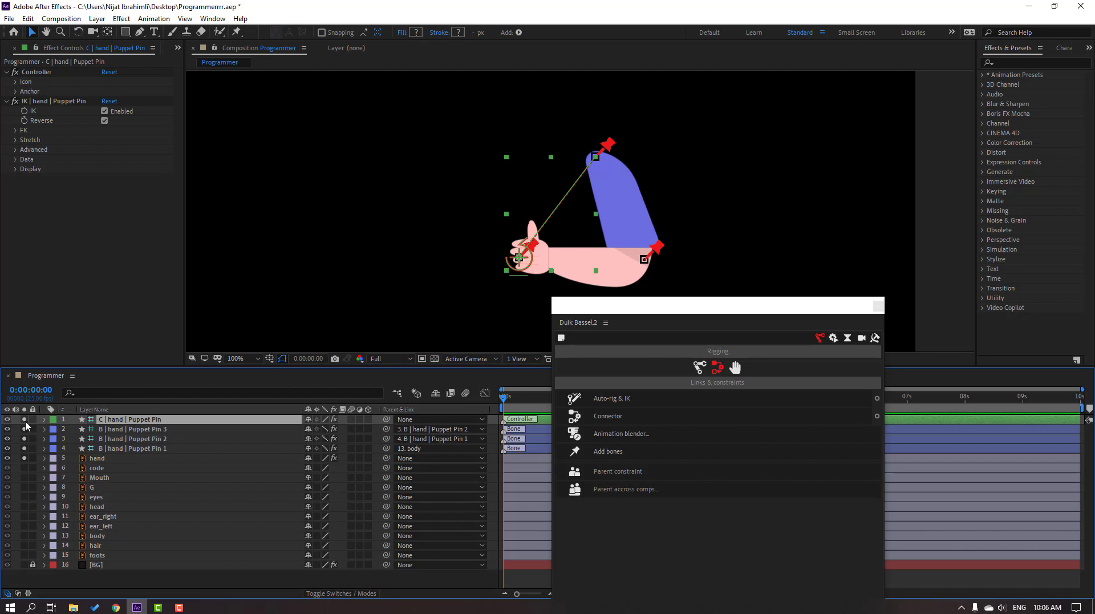
{"action": "left_click", "coordinate": [26, 458]}
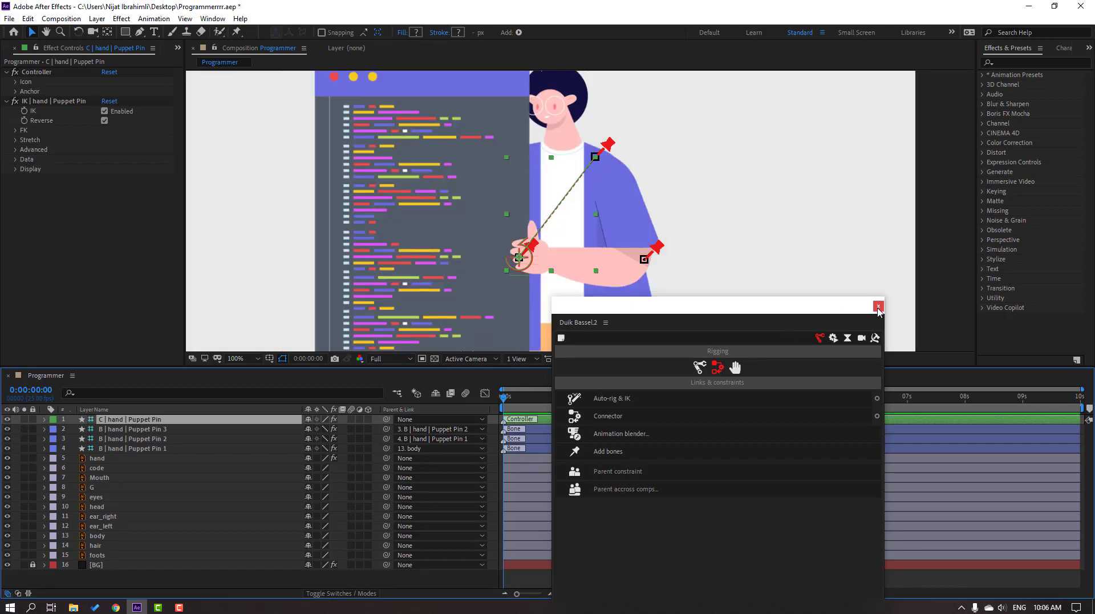
Close Duik, make the three Puppet Pin bone layers shy and hide them, then re-pose the arm.
{"action": "left_click", "coordinate": [879, 307]}
{"action": "mouse_move", "coordinate": [152, 449]}
{"action": "left_mouse_down"}
{"action": "mouse_move", "coordinate": [154, 425]}
{"action": "mouse_move", "coordinate": [165, 434]}
{"action": "left_mouse_up"}
{"action": "left_click", "coordinate": [308, 432]}
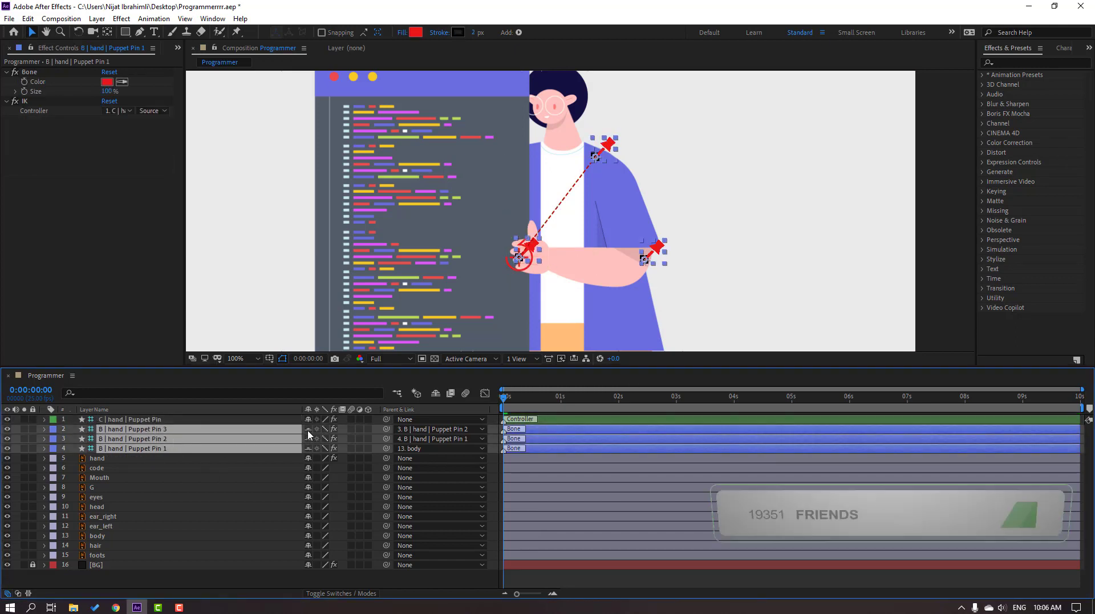
{"action": "left_click", "coordinate": [436, 394]}
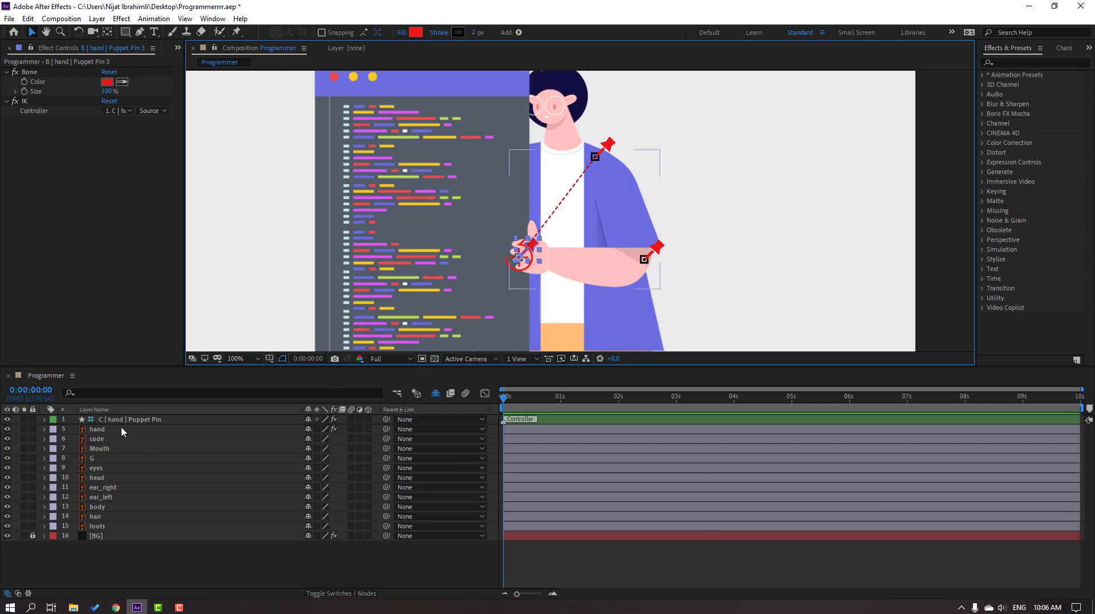
{"action": "left_click", "coordinate": [522, 261]}
{"action": "left_click_drag", "start_coordinate": [523, 263], "coordinate": [518, 242]}
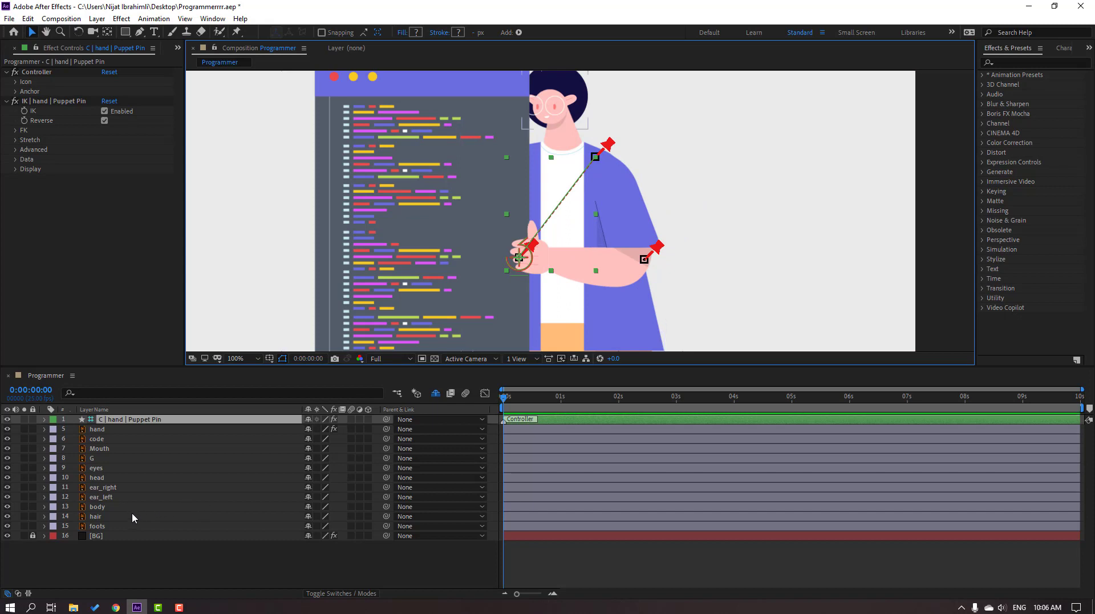
Parent the code layer to the hand IK controller and test it by moving the hand.
{"action": "left_click", "coordinate": [97, 440]}
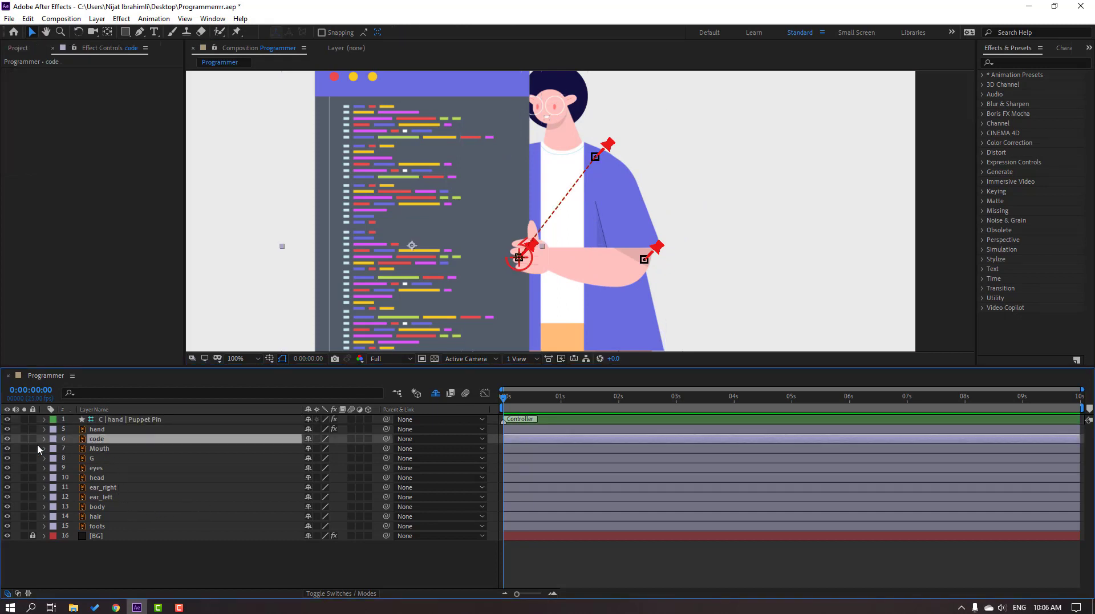
{"action": "left_click", "coordinate": [6, 439]}
{"action": "left_click", "coordinate": [7, 439]}
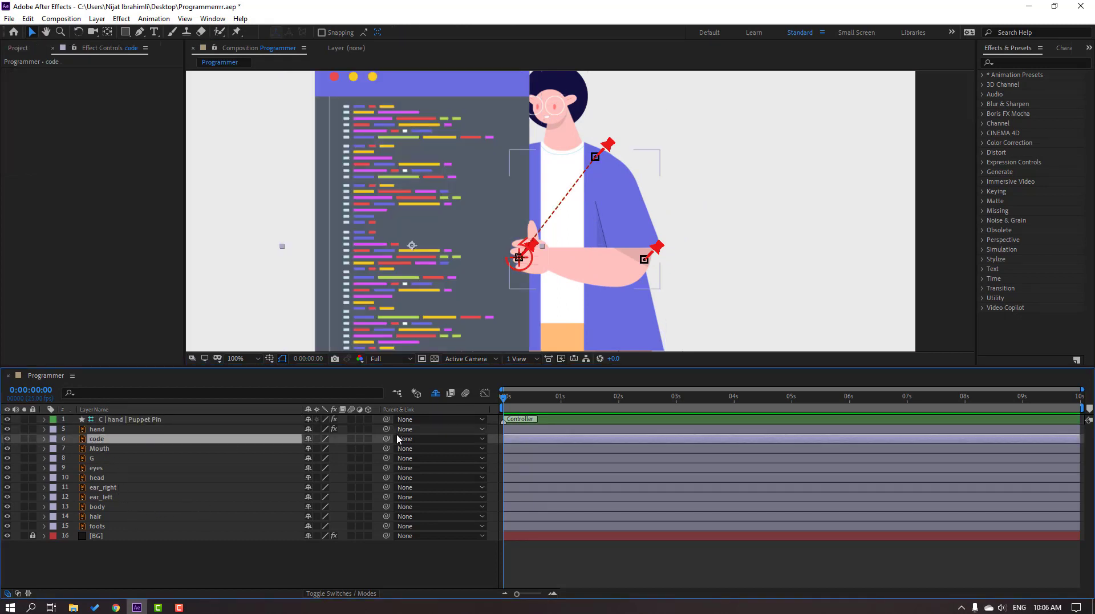
{"action": "left_click_drag", "start_coordinate": [386, 439], "coordinate": [122, 420]}
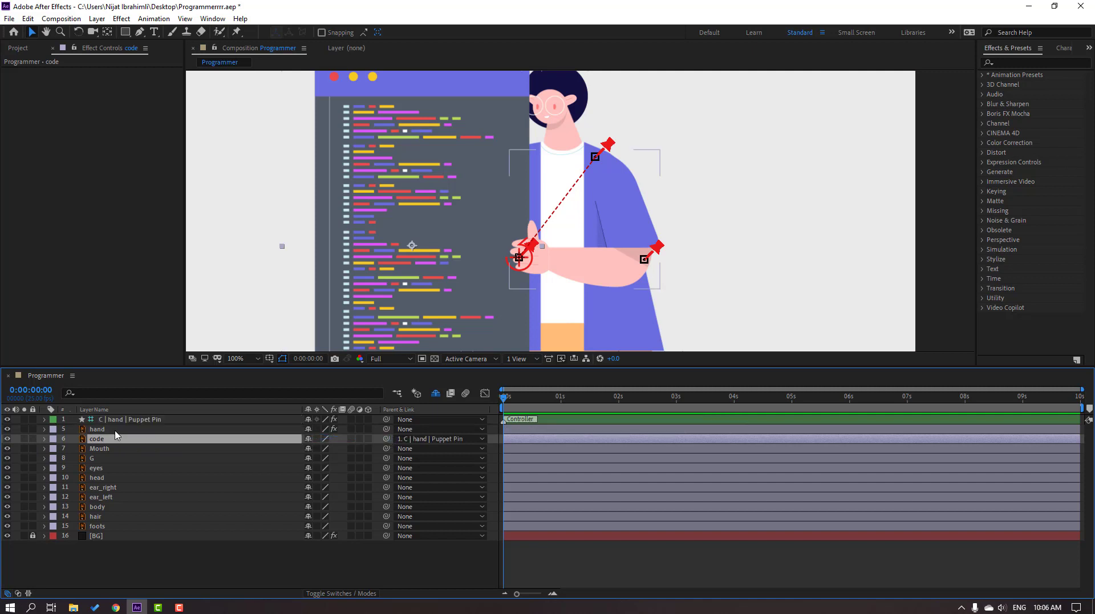
{"action": "left_click", "coordinate": [123, 422]}
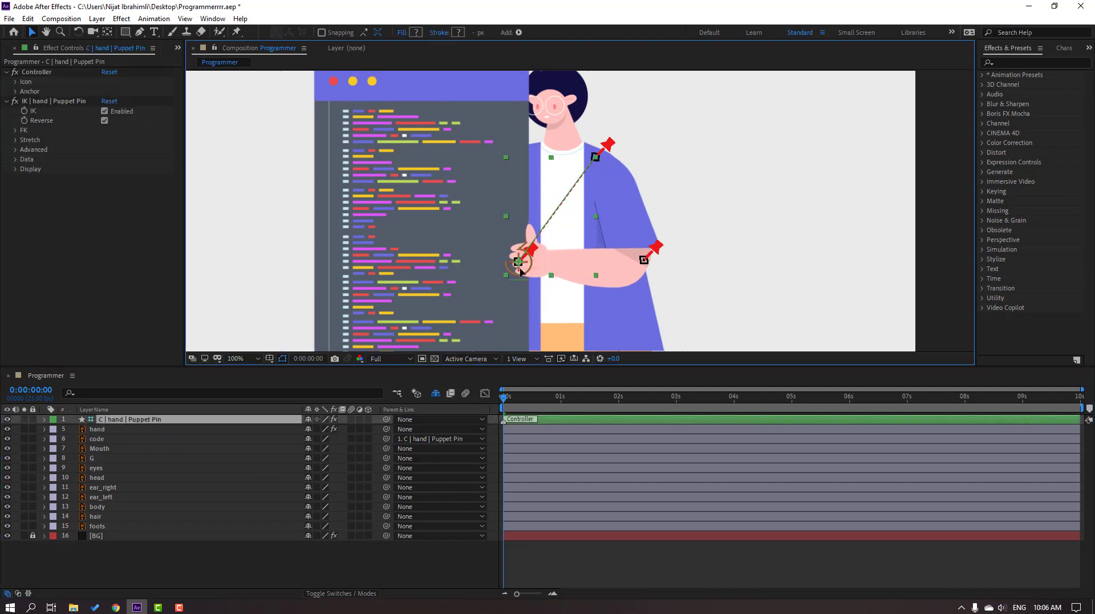
{"action": "mouse_move", "coordinate": [519, 258]}
{"action": "left_mouse_down"}
{"action": "mouse_move", "coordinate": [524, 266]}
{"action": "mouse_move", "coordinate": [501, 264]}
{"action": "mouse_move", "coordinate": [527, 265]}
{"action": "mouse_move", "coordinate": [481, 267]}
{"action": "mouse_move", "coordinate": [519, 259]}
{"action": "left_mouse_up"}
{"action": "left_click", "coordinate": [215, 582]}
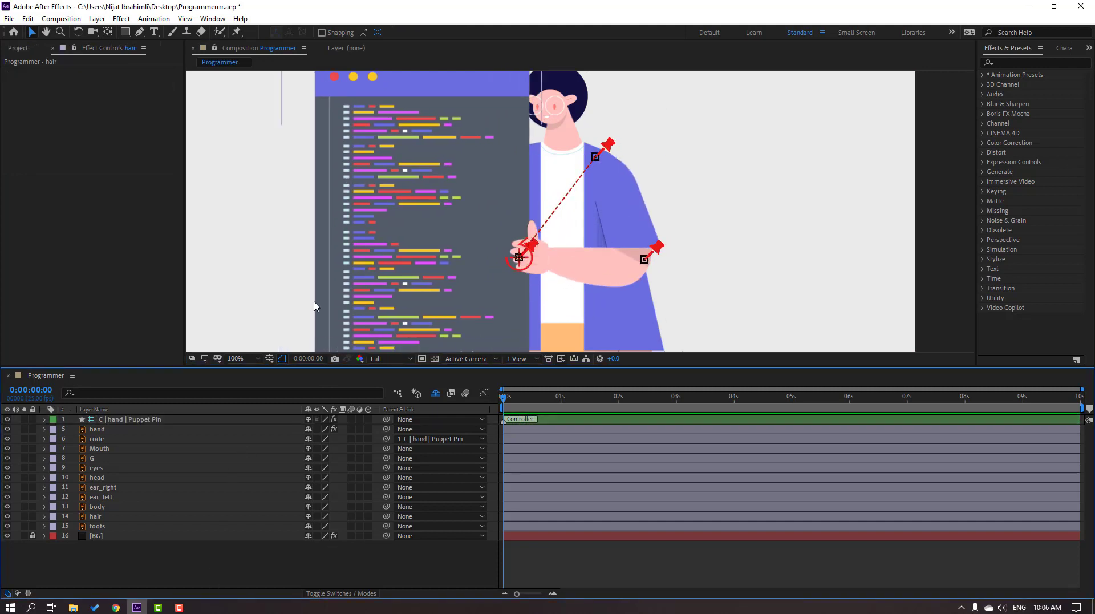
Pre-compose the Mouth, G, eyes, head, ear_right and ear_left layers into a head precomp.
{"action": "left_click", "coordinate": [102, 450]}
{"action": "left_click", "coordinate": [106, 458], "text": "shift"}
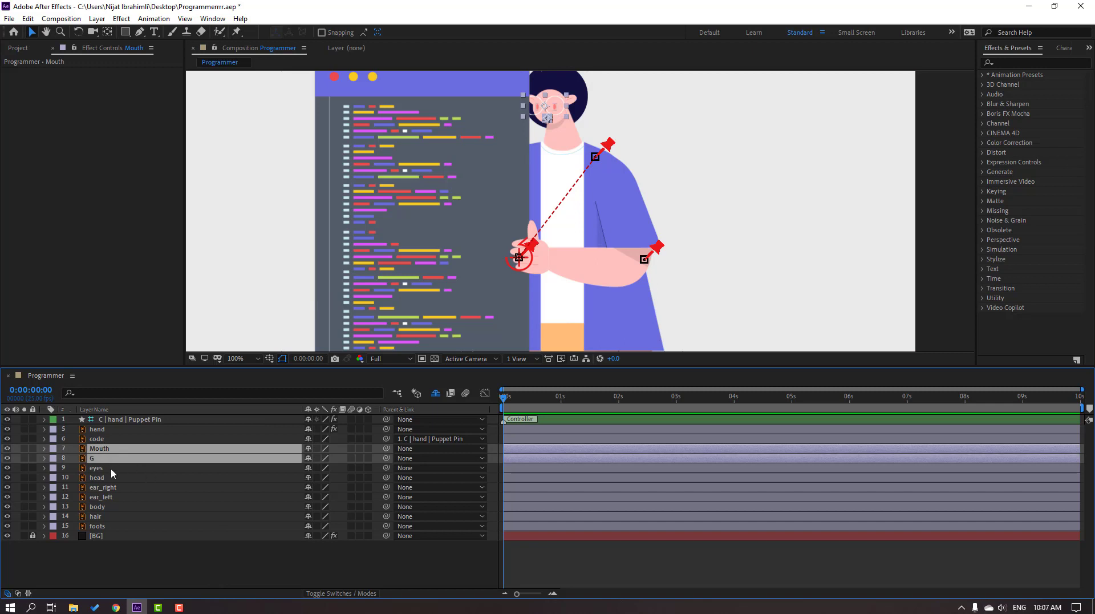
{"action": "left_click", "coordinate": [110, 468], "text": "shift"}
{"action": "left_click", "coordinate": [109, 478], "text": "shift"}
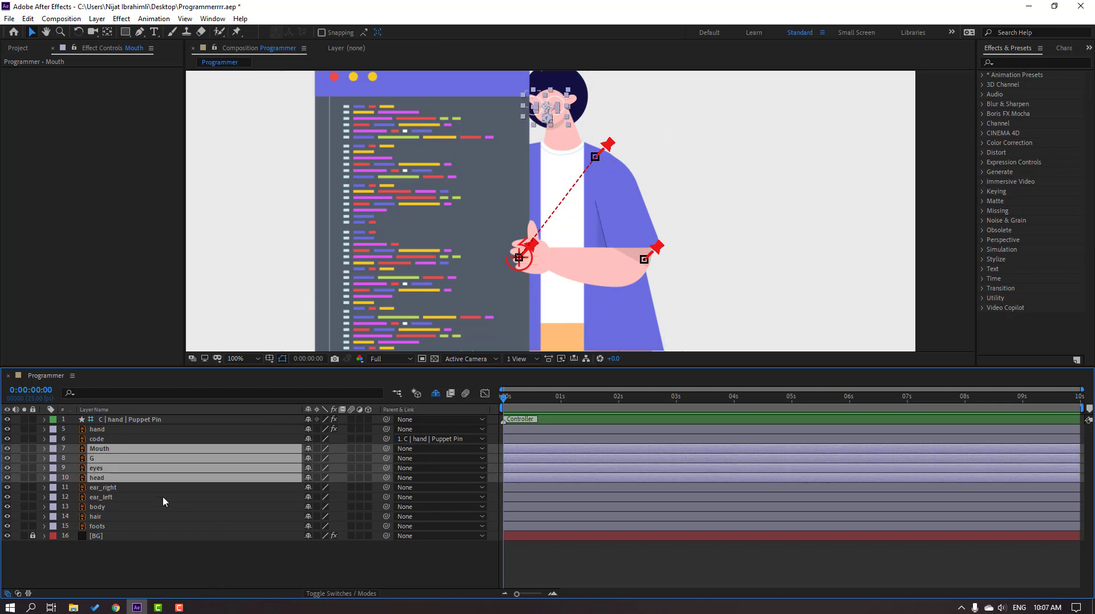
{"action": "left_click", "coordinate": [108, 489], "text": "shift"}
{"action": "left_click", "coordinate": [108, 497], "text": "shift"}
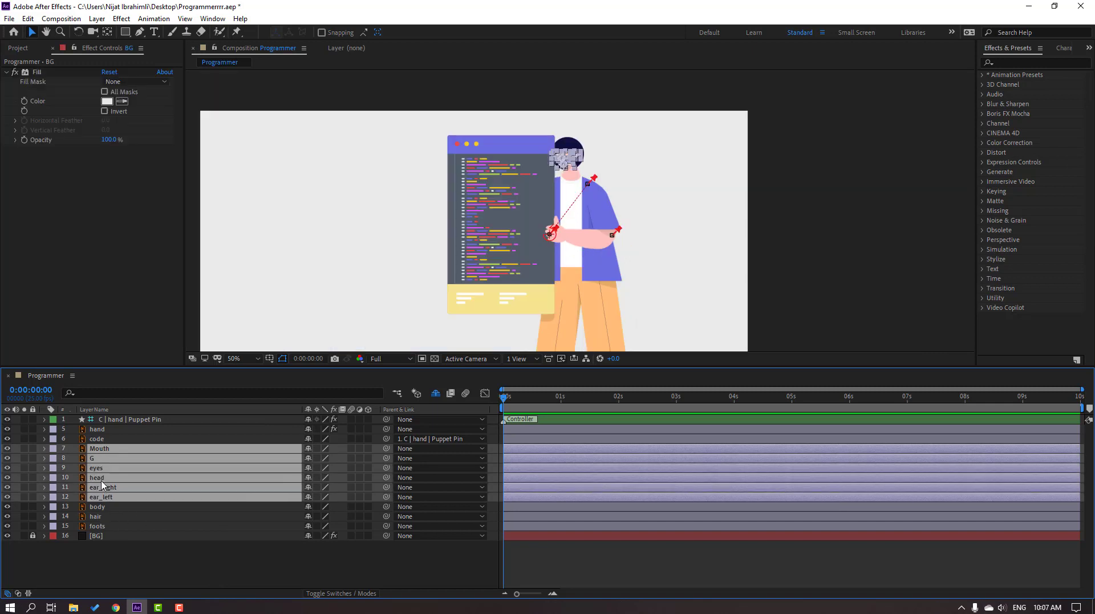
{"action": "right_click", "coordinate": [101, 486]}
{"action": "left_click", "coordinate": [135, 428]}
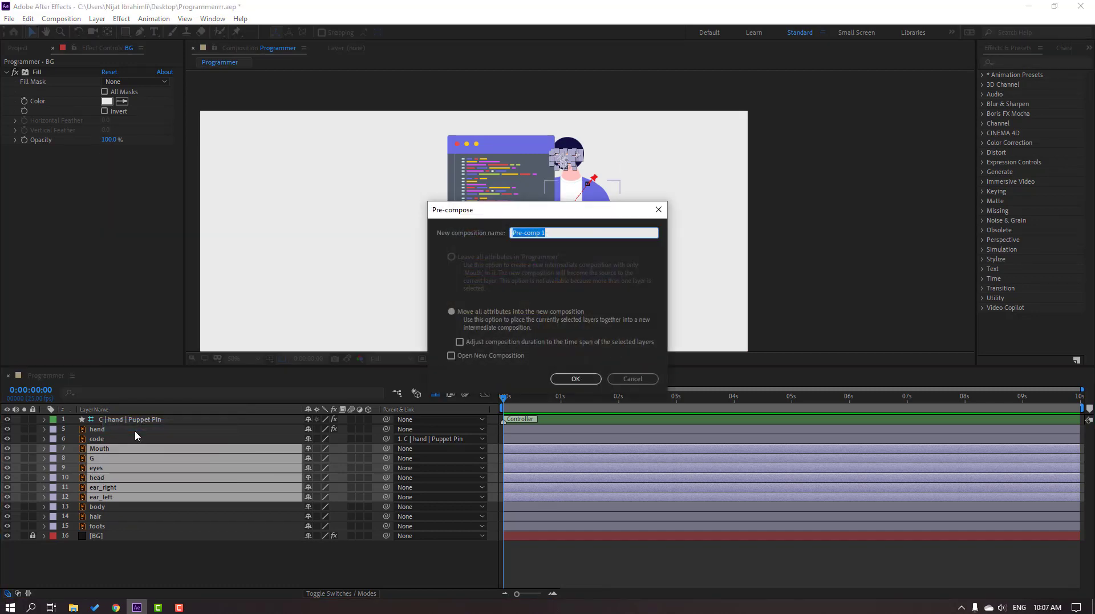
{"action": "left_click", "coordinate": [575, 379]}
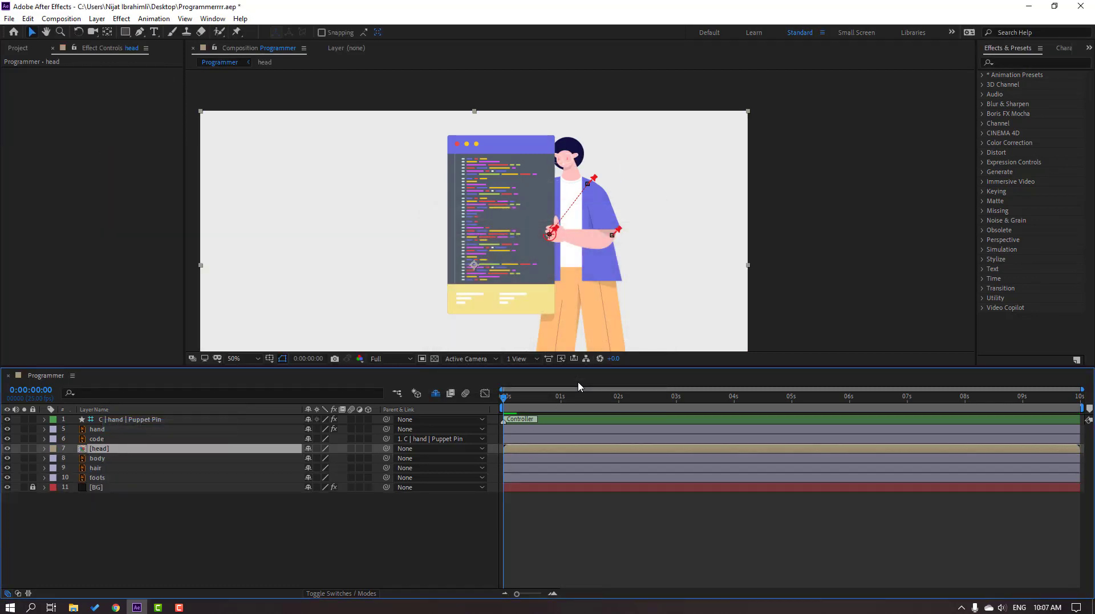
Inside the head precomp, add Null 1 and parent all six face layers to it.
{"action": "double_click", "coordinate": [100, 450]}
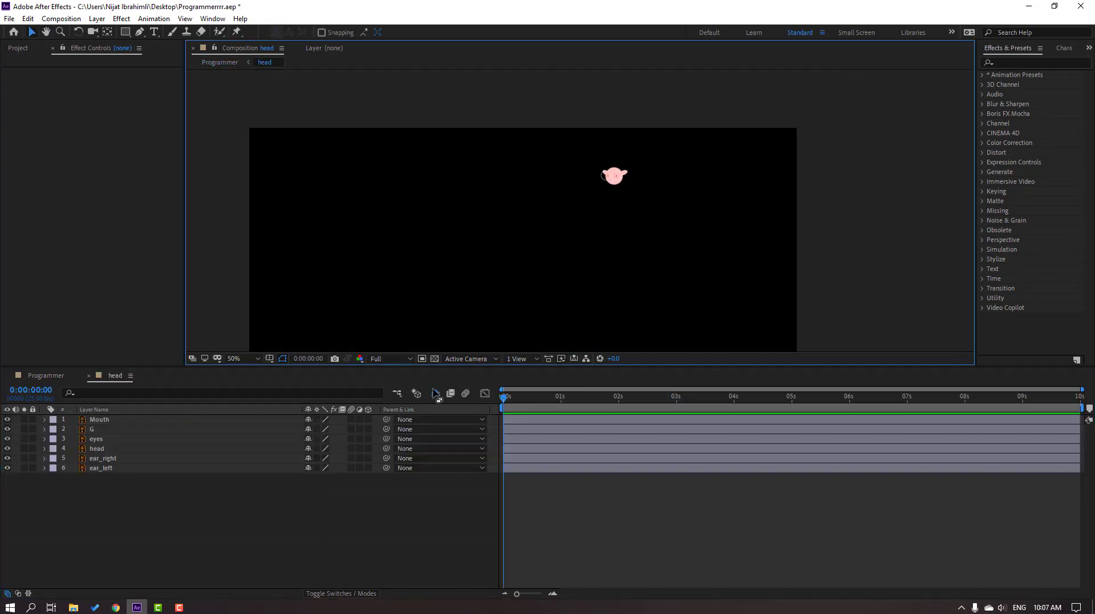
{"action": "right_click", "coordinate": [218, 540]}
{"action": "mouse_move", "coordinate": [321, 411]}
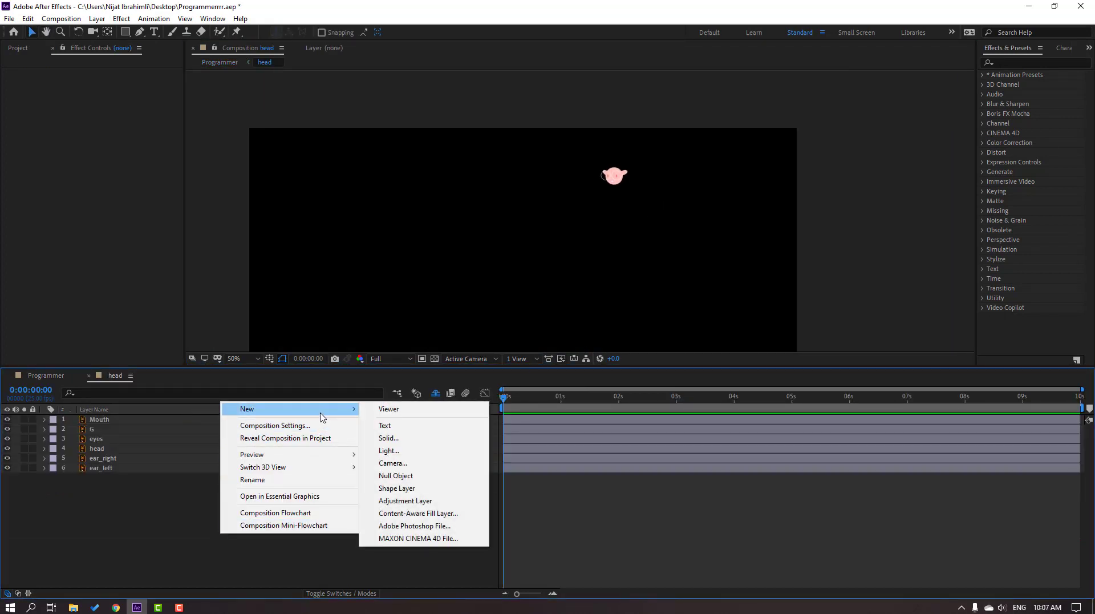
{"action": "left_click", "coordinate": [396, 475]}
{"action": "left_click_drag", "start_coordinate": [105, 525], "coordinate": [119, 438]}
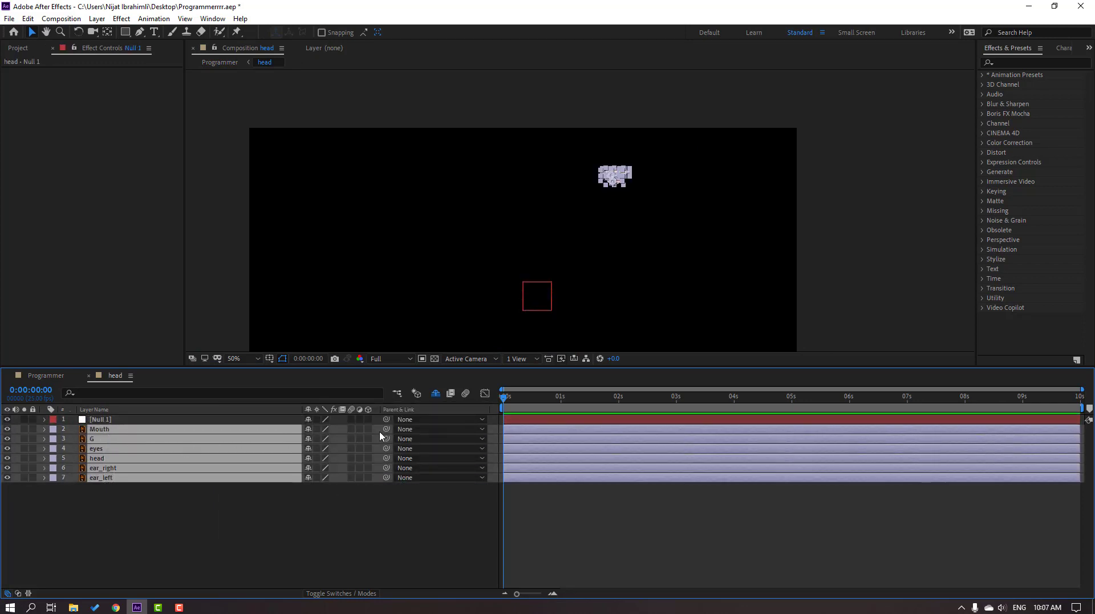
{"action": "left_click_drag", "start_coordinate": [288, 434], "coordinate": [105, 420]}
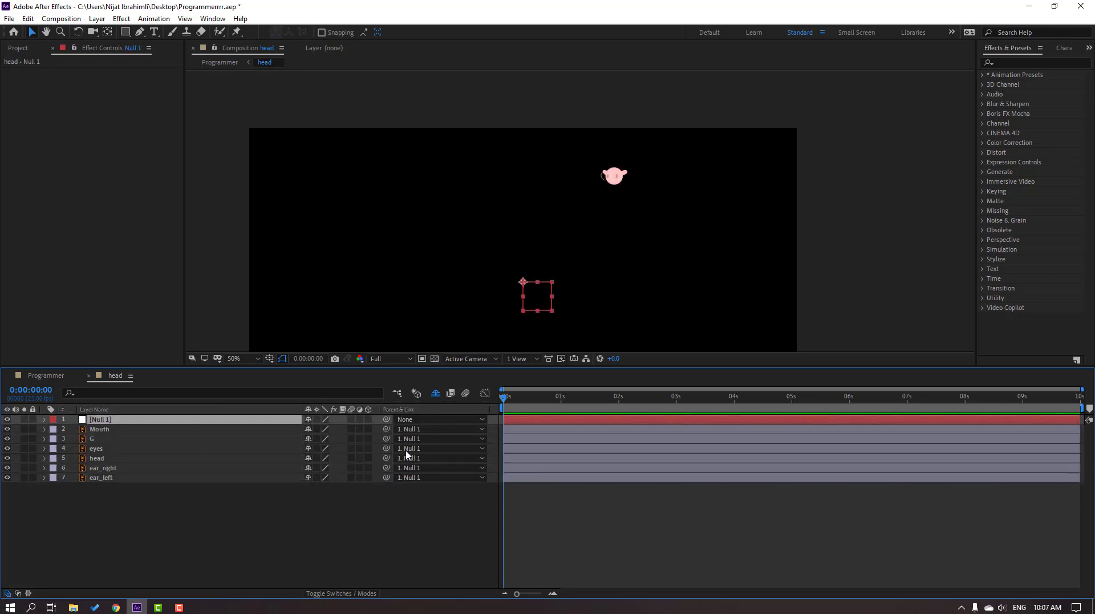
Scale Null 1 up to 464%, shift it down-left, and turn on the transparency grid.
{"action": "left_click", "coordinate": [106, 420]}
{"action": "key", "text": "s"}
{"action": "left_click_drag", "start_coordinate": [323, 429], "coordinate": [422, 429]}
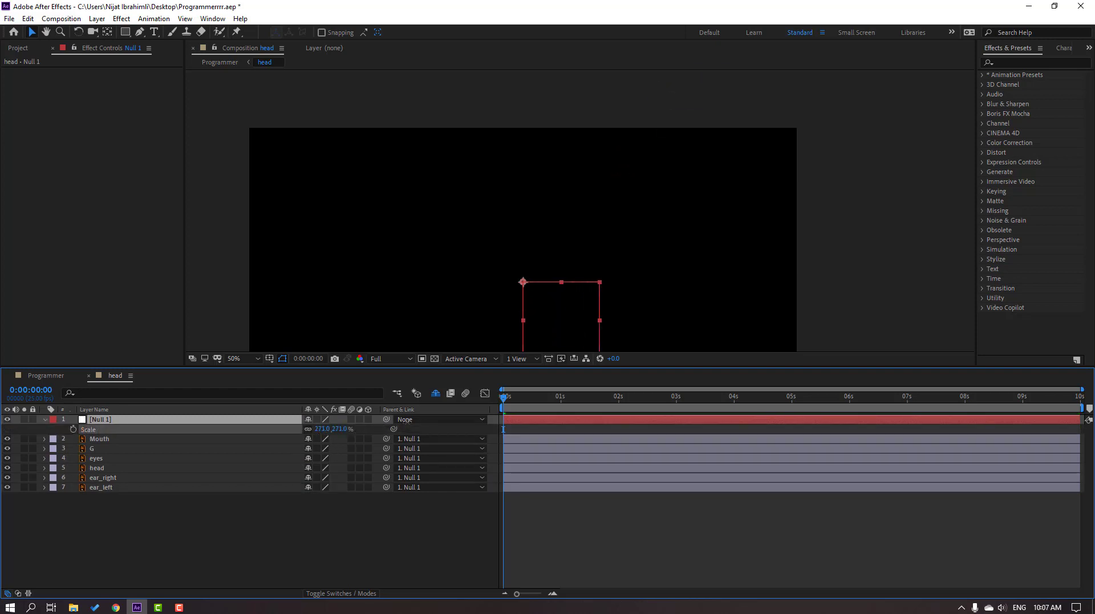
{"action": "scroll", "coordinate": [588, 268], "scroll_direction": "down", "scroll_amount": 2}
{"action": "scroll", "coordinate": [535, 290], "scroll_direction": "down", "scroll_amount": 1}
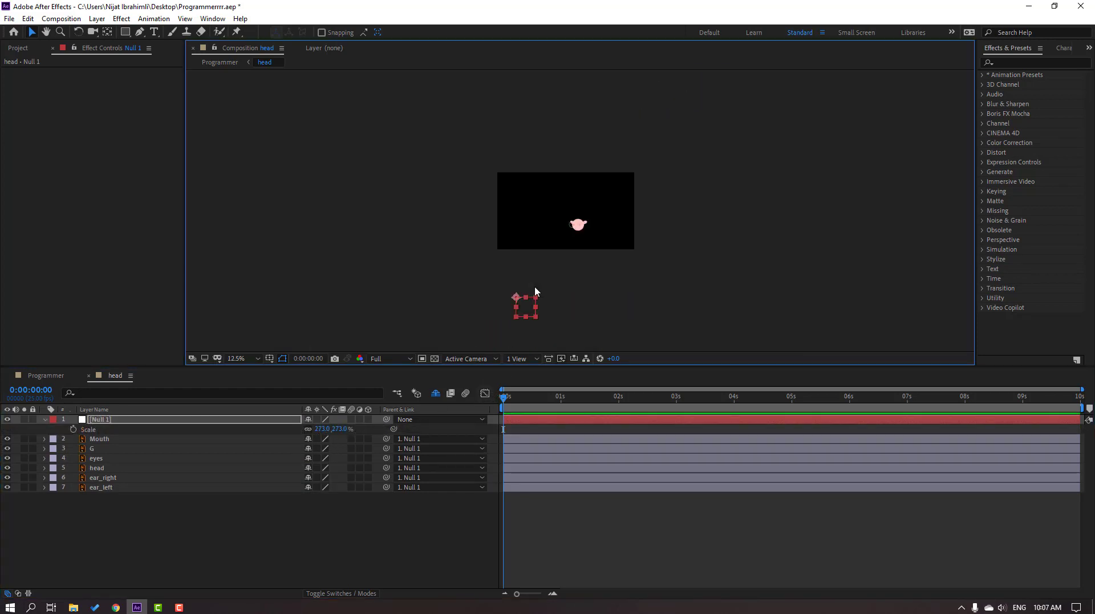
{"action": "left_click_drag", "start_coordinate": [319, 434], "coordinate": [429, 433]}
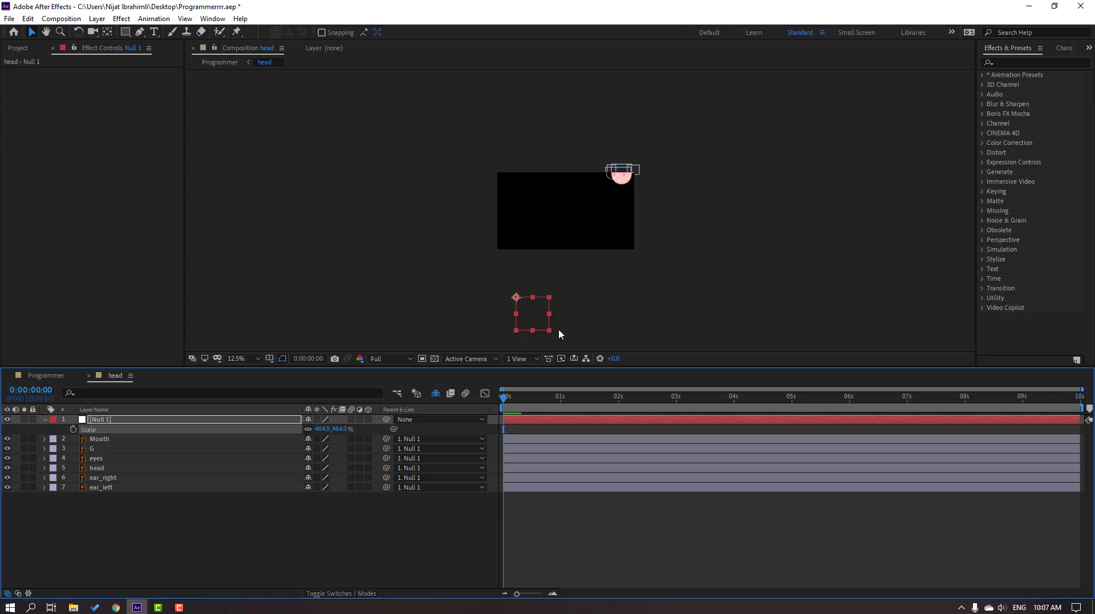
{"action": "left_click_drag", "start_coordinate": [545, 311], "coordinate": [494, 346]}
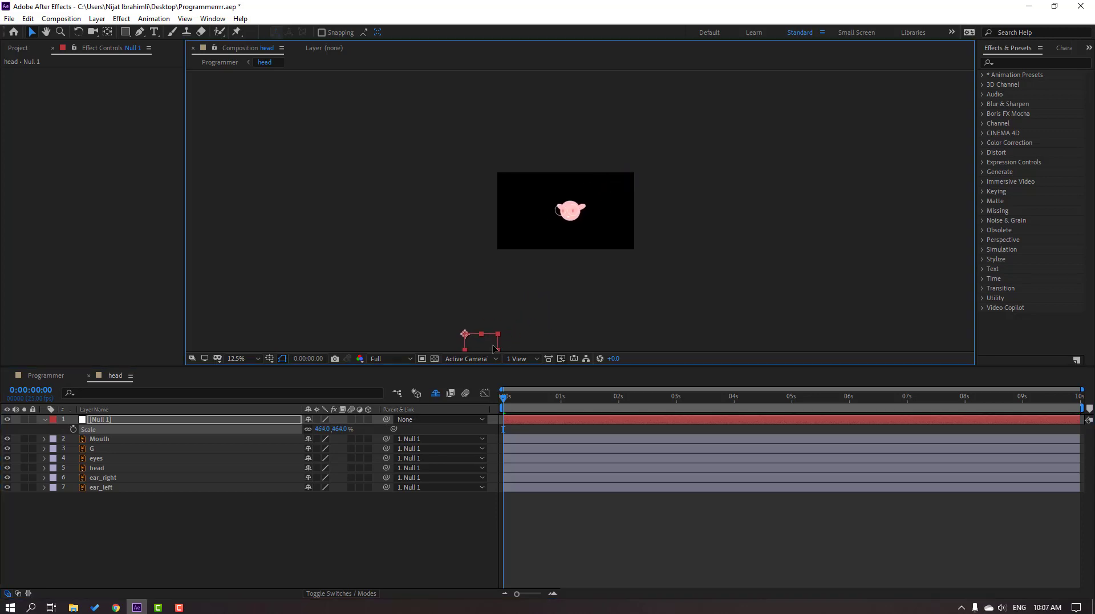
{"action": "left_click", "coordinate": [435, 359]}
{"action": "scroll", "coordinate": [672, 256], "scroll_direction": "up", "scroll_amount": 1}
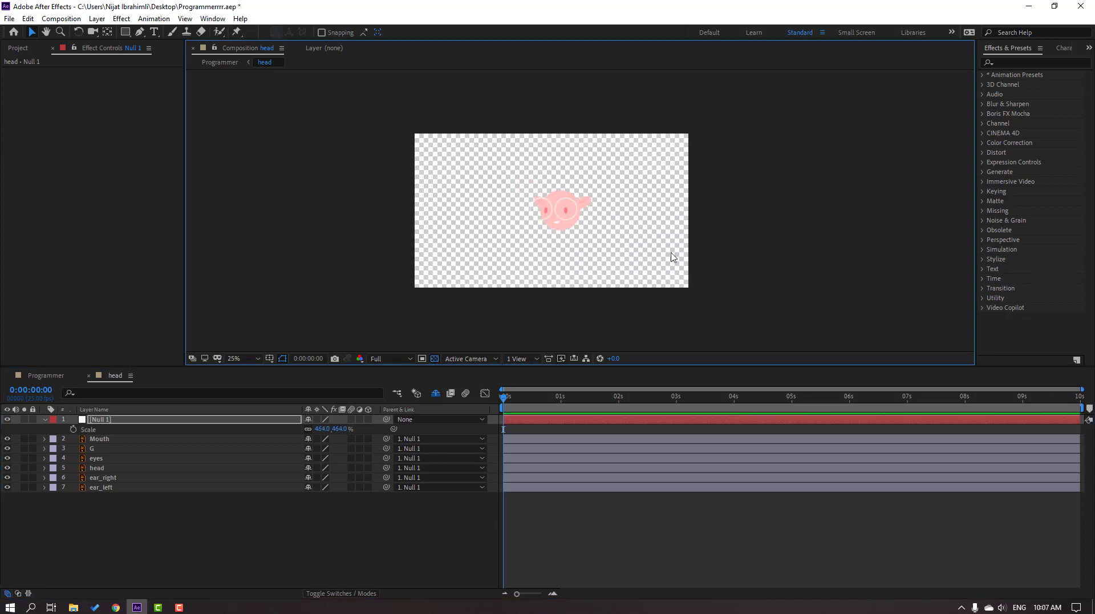
Delete the temporary null, continuously rasterize all six head layers, and return to Programmer zoomed out.
{"action": "key", "text": "Delete"}
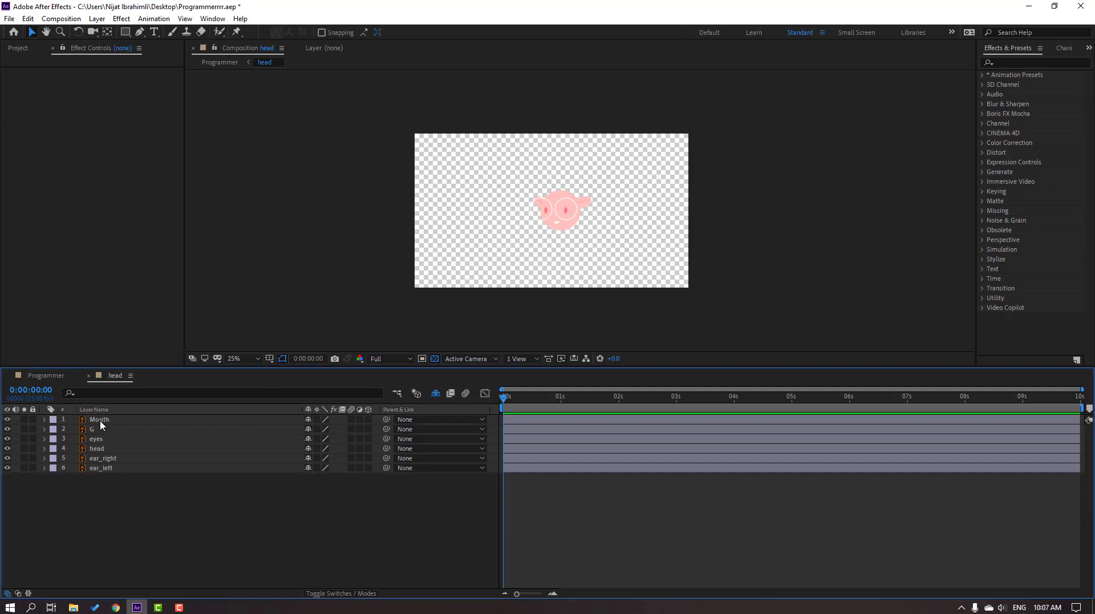
{"action": "scroll", "coordinate": [549, 270], "scroll_direction": "up", "scroll_amount": 6}
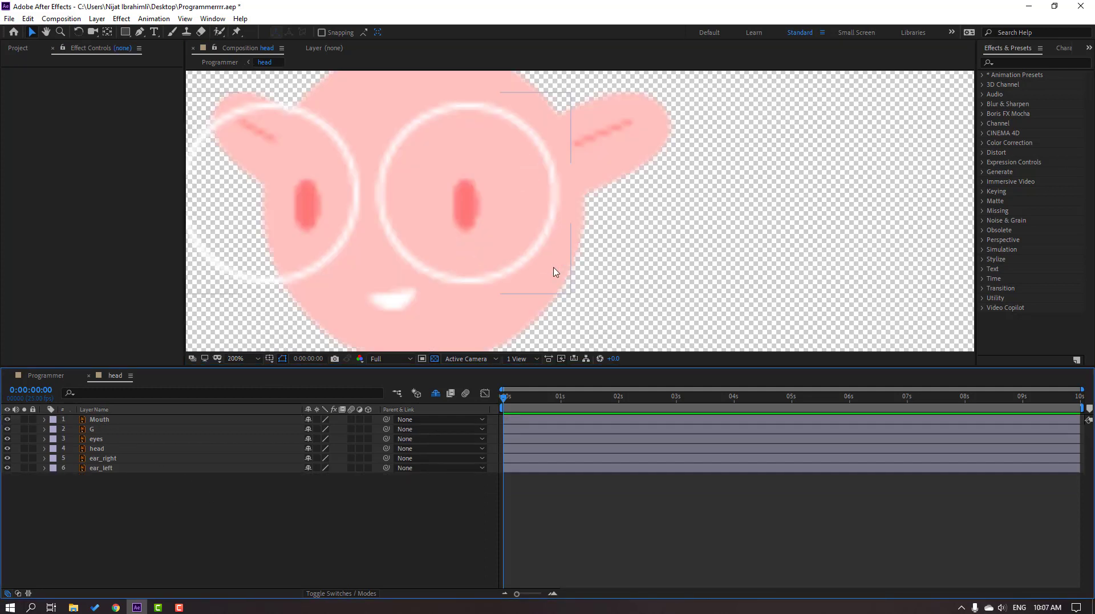
{"action": "left_click_drag", "start_coordinate": [122, 477], "coordinate": [112, 432]}
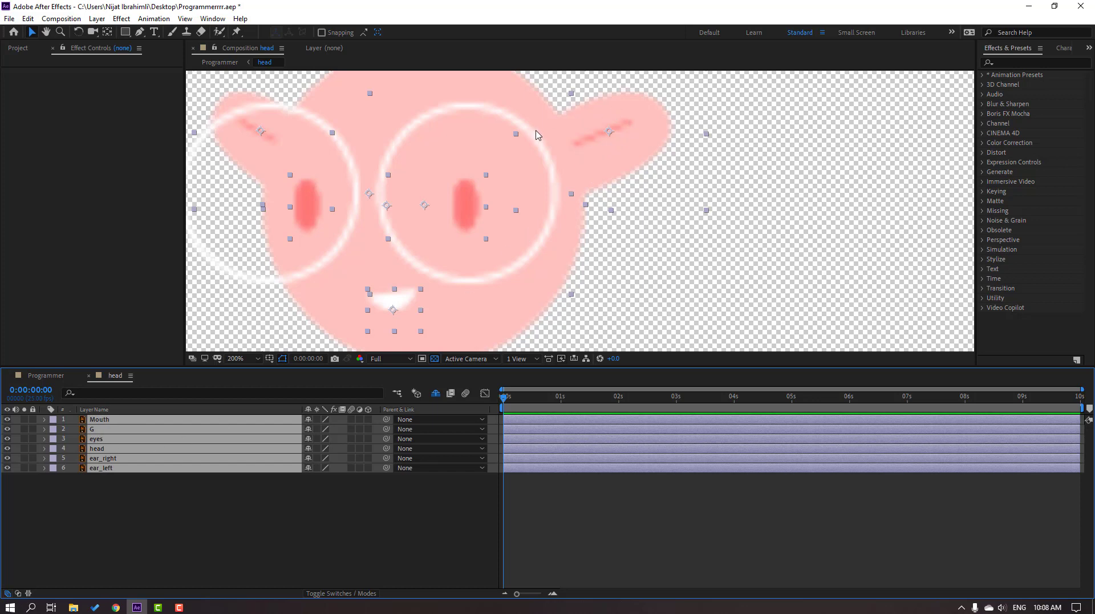
{"action": "left_click", "coordinate": [317, 425]}
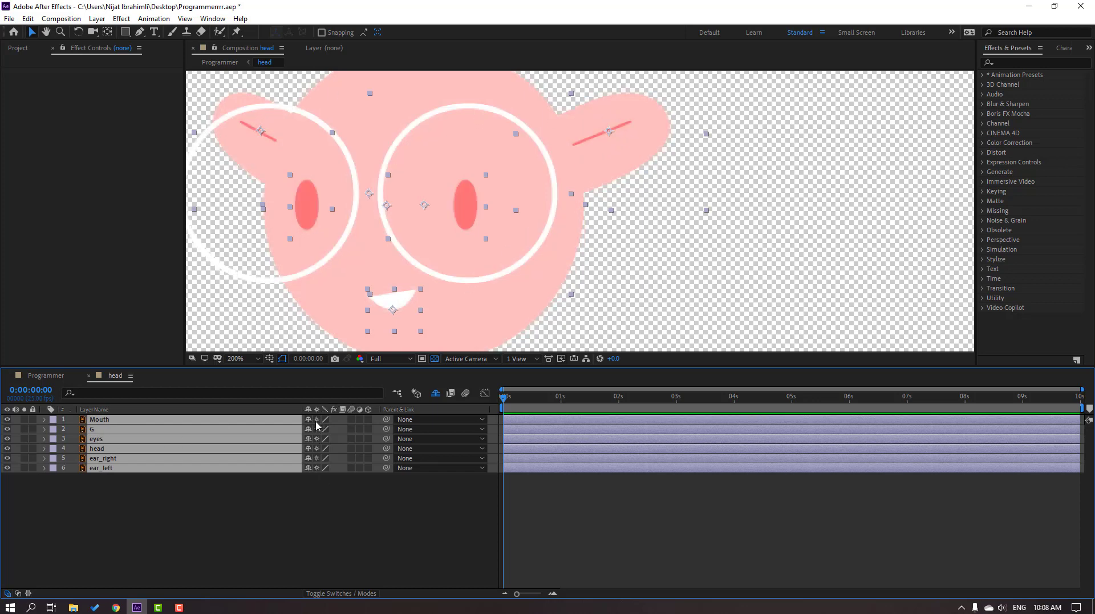
{"action": "left_click", "coordinate": [318, 425]}
{"action": "left_click", "coordinate": [318, 425]}
{"action": "left_click", "coordinate": [317, 425]}
{"action": "left_click", "coordinate": [318, 425]}
{"action": "left_click", "coordinate": [318, 425]}
{"action": "left_click", "coordinate": [318, 427]}
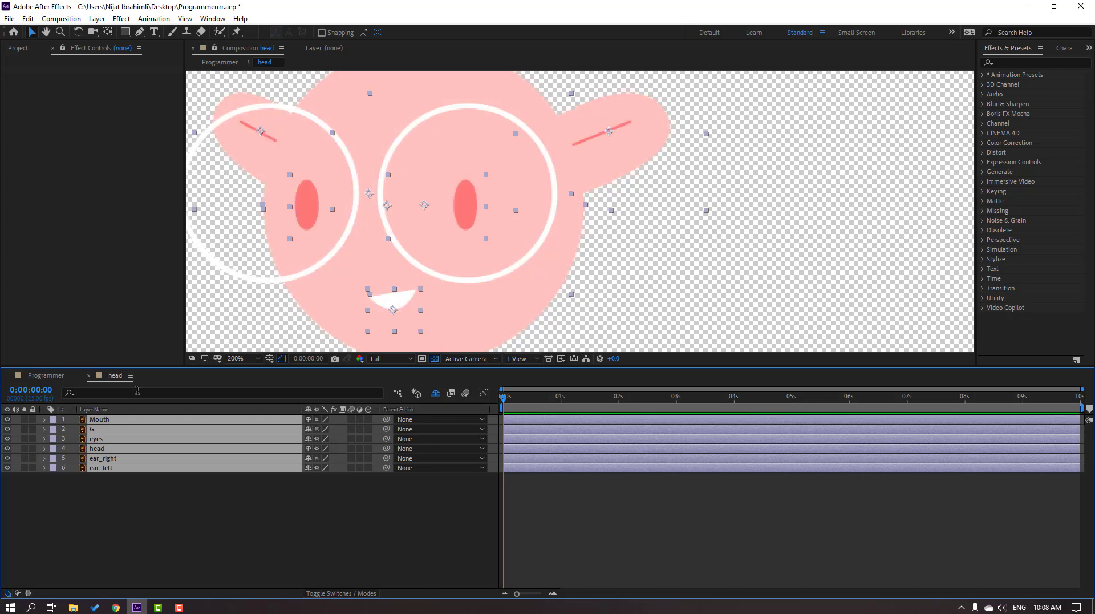
{"action": "left_click", "coordinate": [88, 376]}
{"action": "key", "text": "comma"}
{"action": "key", "text": "comma"}
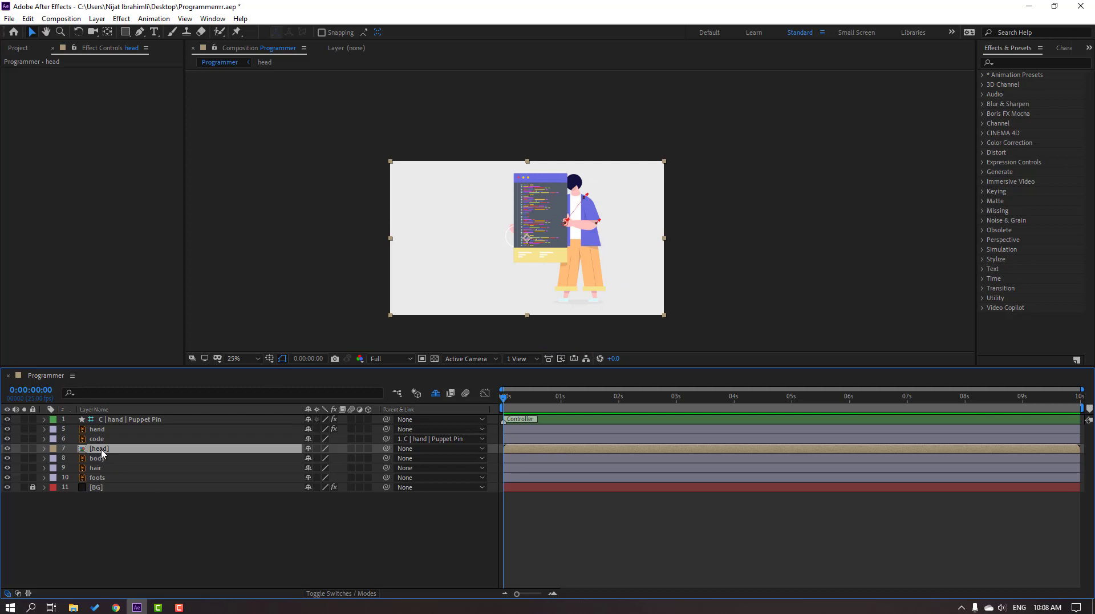
Move the head layer to the top of the stack and place it onto the character's body.
{"action": "left_click_drag", "start_coordinate": [102, 451], "coordinate": [102, 415]}
{"action": "scroll", "coordinate": [574, 282], "scroll_direction": "up", "scroll_amount": 3}
{"action": "left_click_drag", "start_coordinate": [502, 268], "coordinate": [570, 171]}
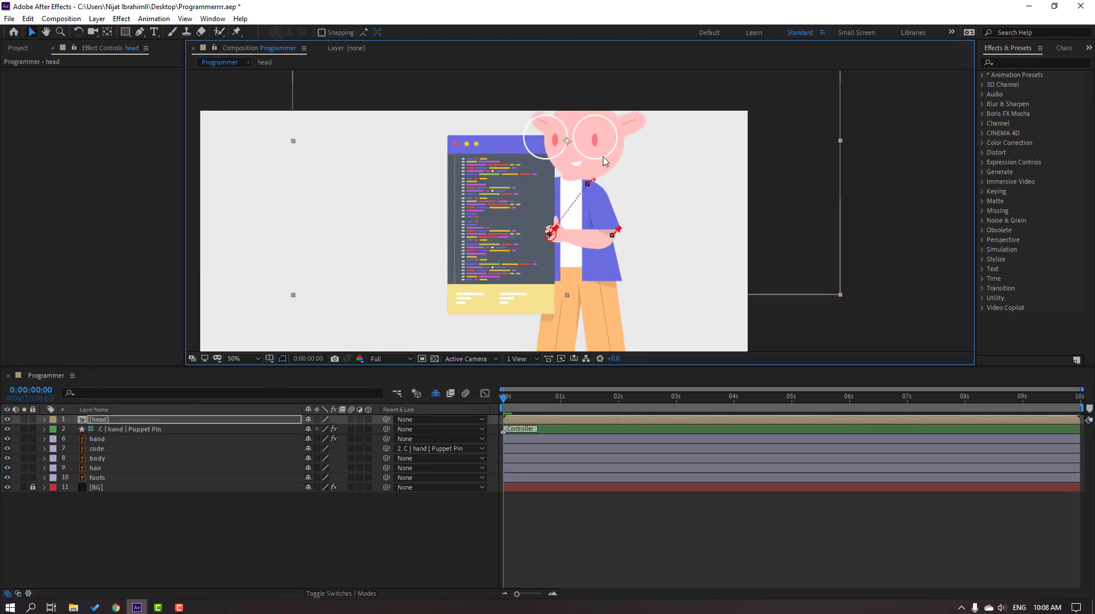
{"action": "scroll", "coordinate": [578, 229], "scroll_direction": "up", "scroll_amount": 1}
Set the head layer's Scale to 28%, then adjust it to 30%.
{"action": "key", "text": "s"}
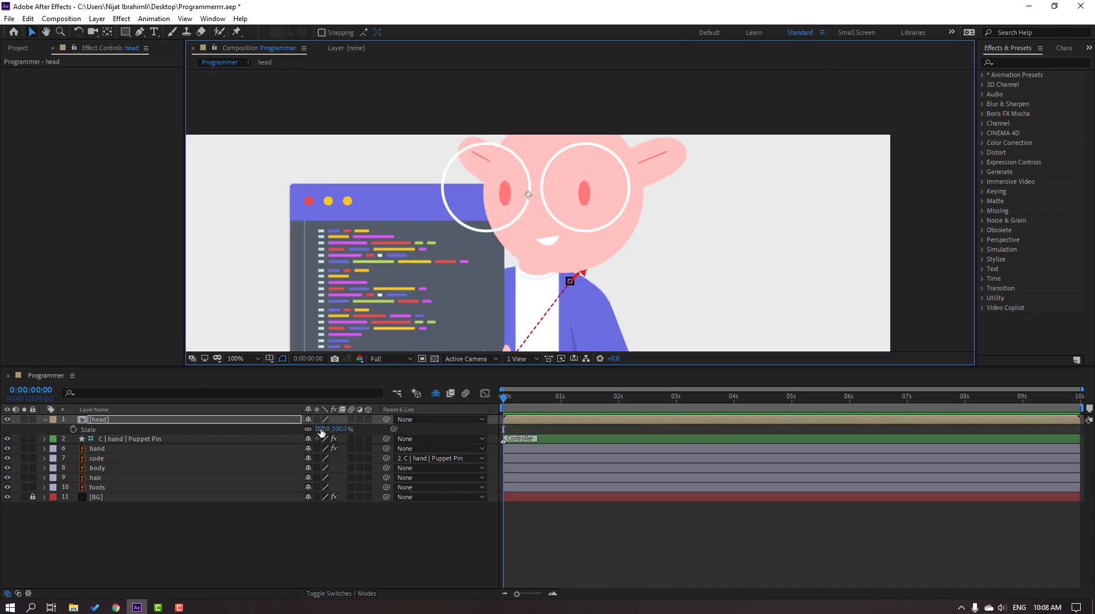
{"action": "left_click", "coordinate": [321, 429]}
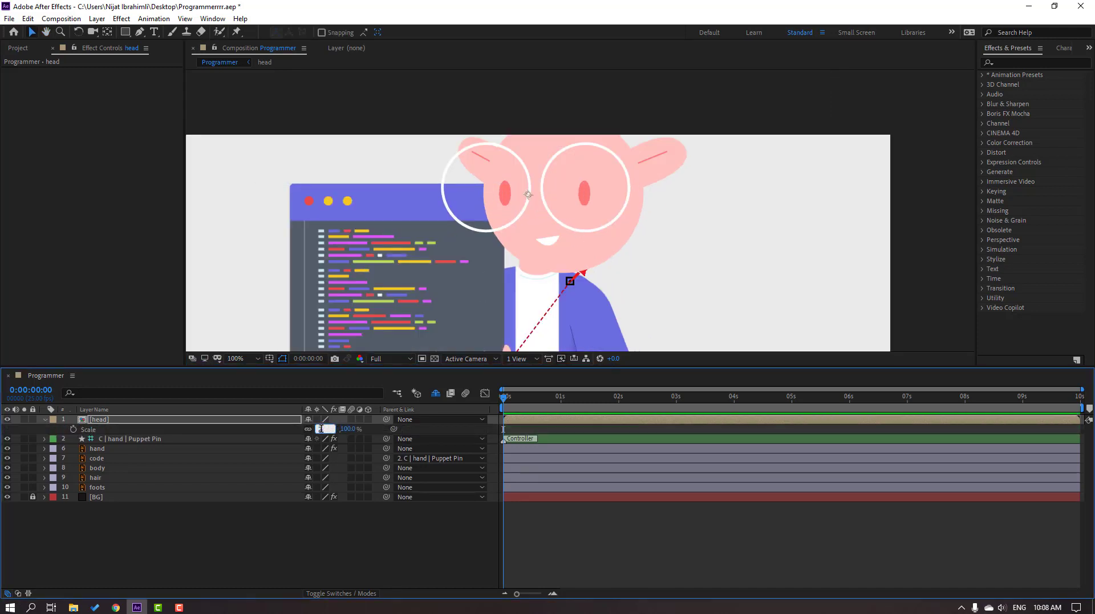
{"action": "type", "text": "28"}
{"action": "key", "text": "Return"}
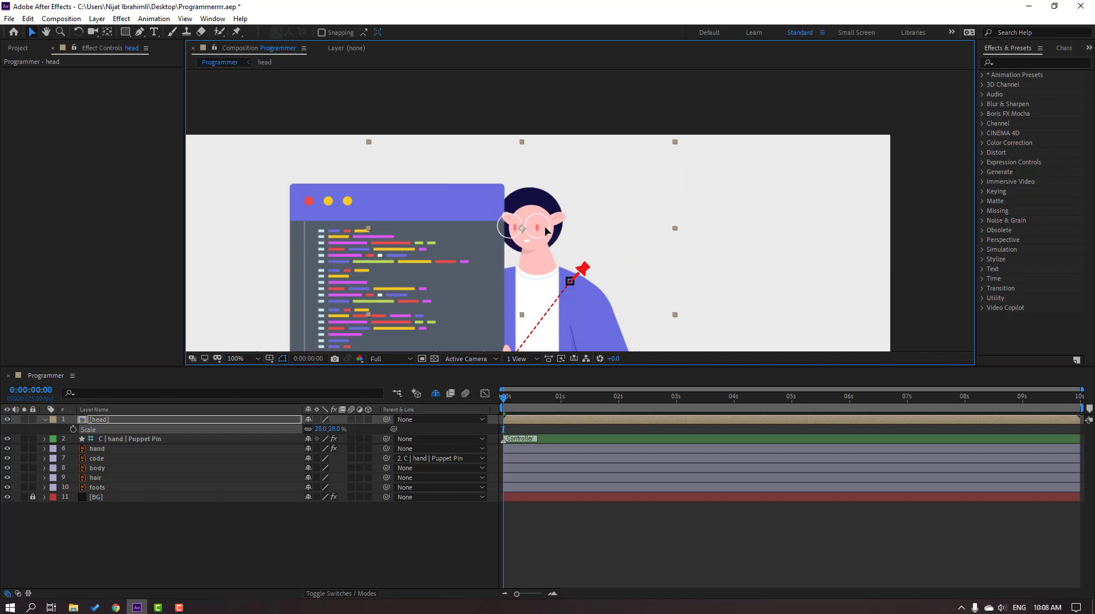
{"action": "scroll", "coordinate": [520, 278], "scroll_direction": "up", "scroll_amount": 4}
{"action": "left_click_drag", "start_coordinate": [520, 278], "coordinate": [663, 188]}
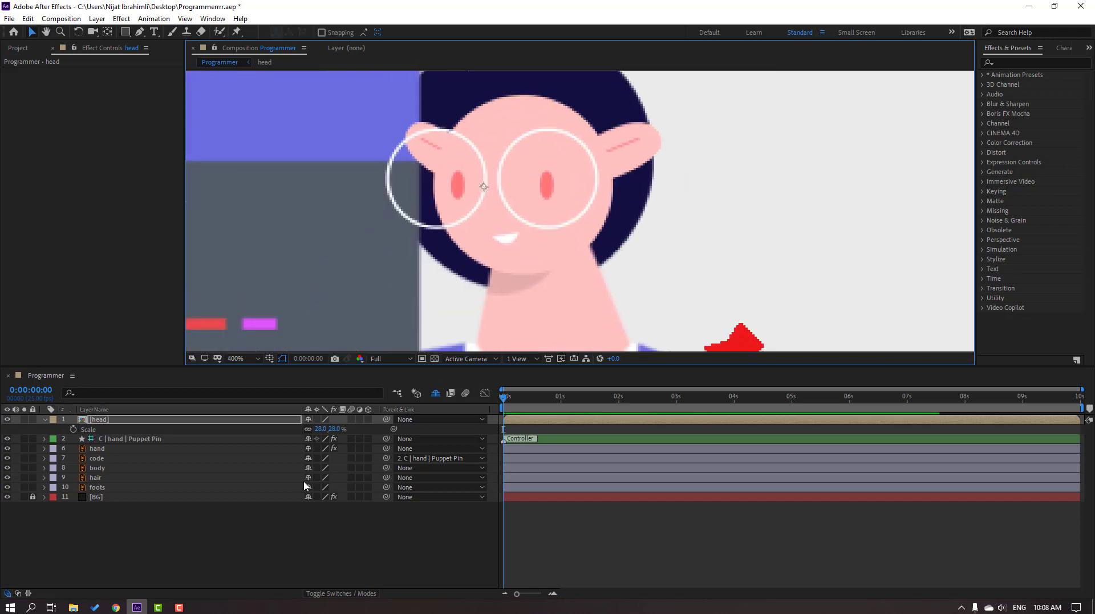
{"action": "left_click", "coordinate": [321, 429]}
{"action": "type", "text": "30"}
{"action": "key", "text": "Return"}
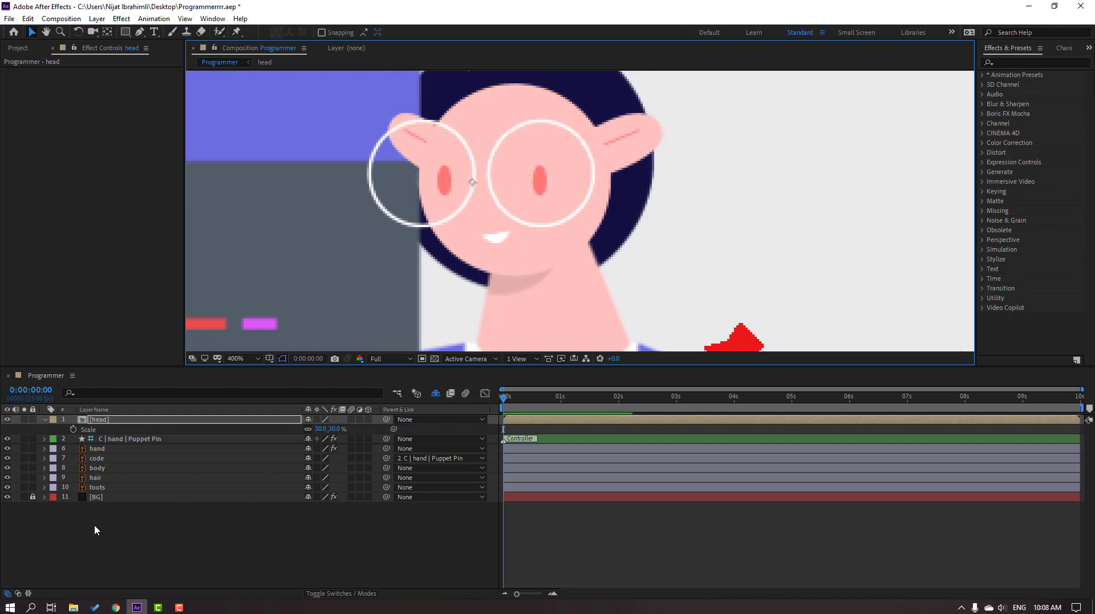
{"action": "left_click", "coordinate": [106, 479]}
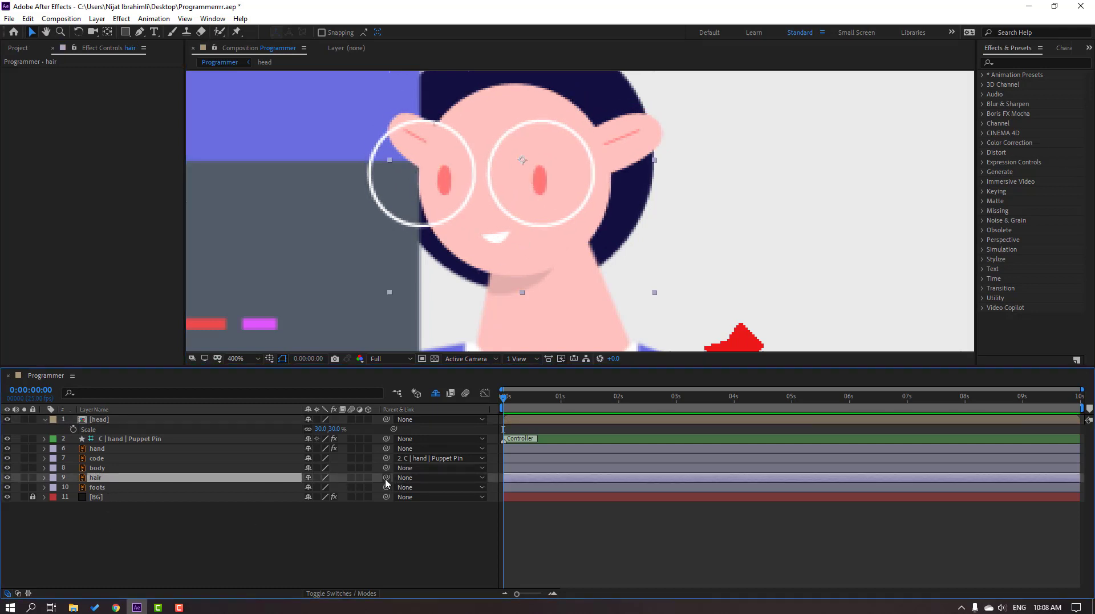
Parent the hair to the head and move the head's anchor point down to the chin.
{"action": "left_click_drag", "start_coordinate": [386, 481], "coordinate": [103, 423]}
{"action": "left_click", "coordinate": [99, 421]}
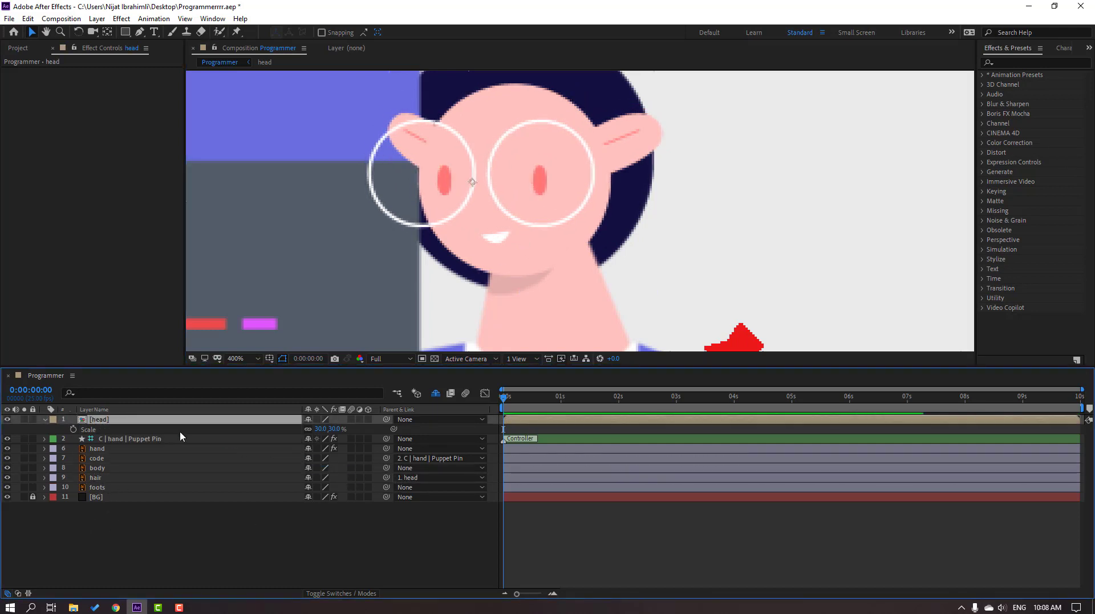
{"action": "left_click", "coordinate": [109, 32]}
{"action": "left_click_drag", "start_coordinate": [475, 181], "coordinate": [511, 266]}
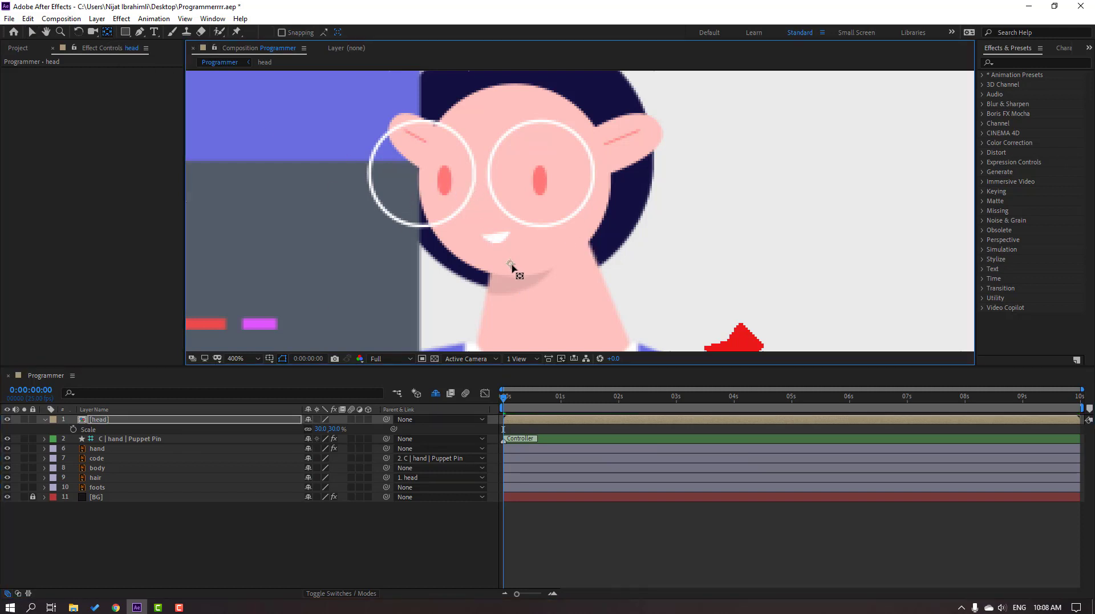
{"action": "left_click", "coordinate": [32, 35]}
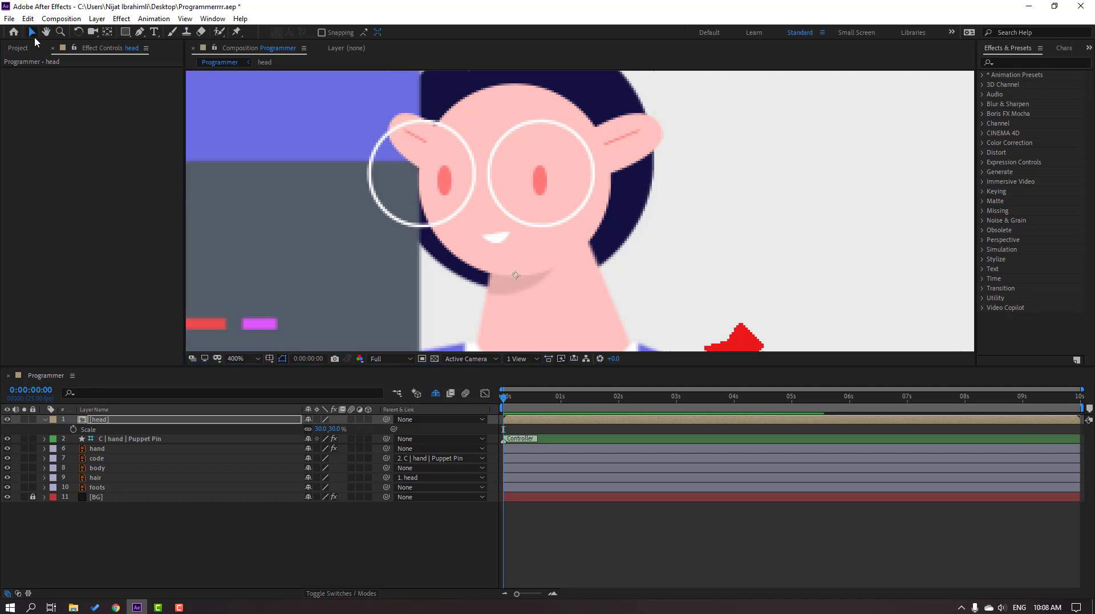
Tilt the head to test the new chin pivot, then reset its Rotation to 0°.
{"action": "left_click", "coordinate": [103, 429]}
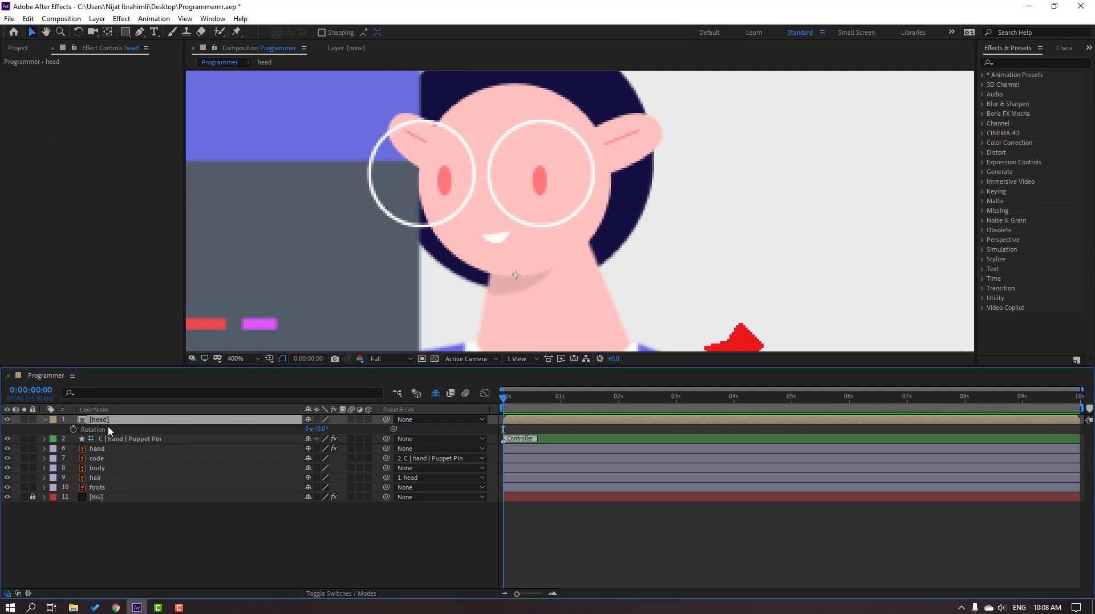
{"action": "left_click_drag", "start_coordinate": [318, 429], "coordinate": [297, 429]}
{"action": "left_click_drag", "start_coordinate": [508, 252], "coordinate": [520, 253]}
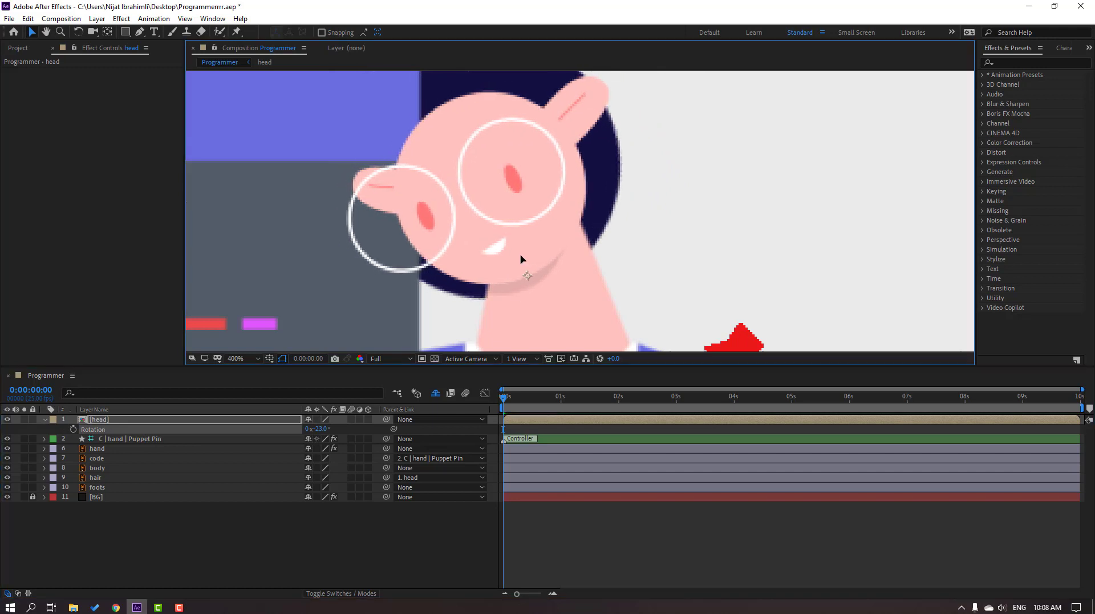
{"action": "left_click_drag", "start_coordinate": [320, 429], "coordinate": [333, 429]}
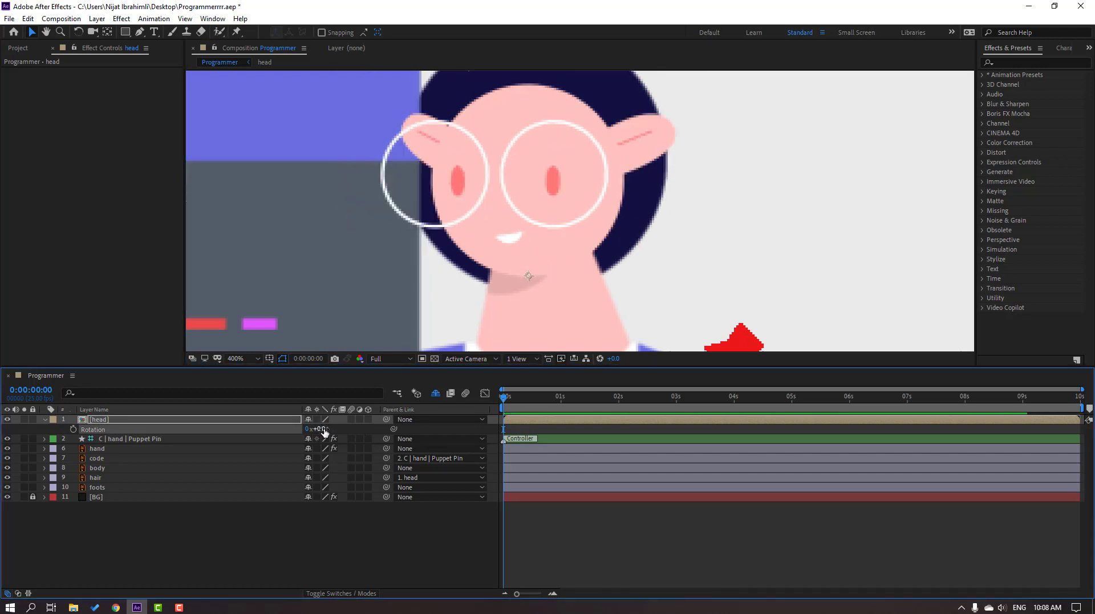
{"action": "scroll", "coordinate": [682, 225], "scroll_direction": "down", "scroll_amount": 4}
{"action": "left_click_drag", "start_coordinate": [587, 300], "coordinate": [589, 227]}
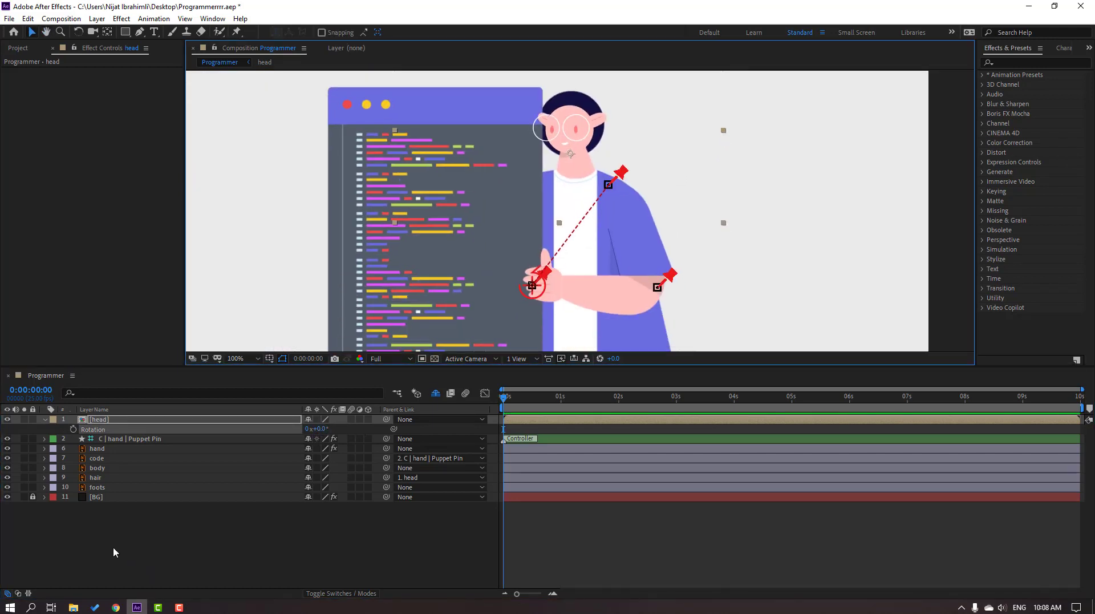
Solo the body layer, move its anchor point down to the waist, then unsolo it.
{"action": "left_click", "coordinate": [97, 468]}
{"action": "left_click_drag", "start_coordinate": [527, 281], "coordinate": [523, 258]}
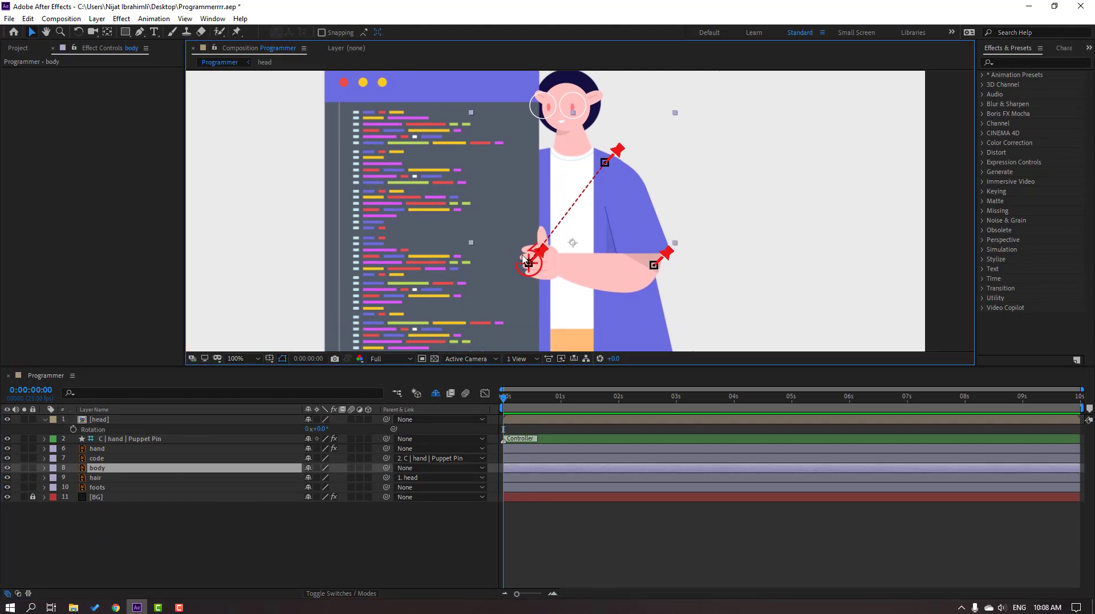
{"action": "left_click", "coordinate": [23, 468]}
{"action": "left_click_drag", "start_coordinate": [587, 272], "coordinate": [525, 192]}
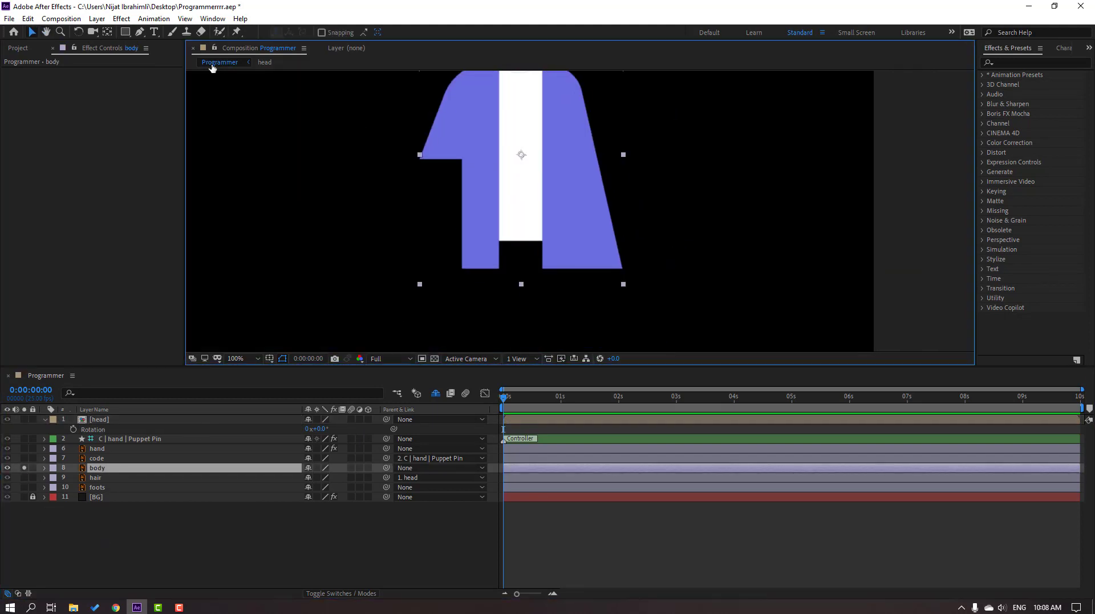
{"action": "left_click", "coordinate": [108, 33]}
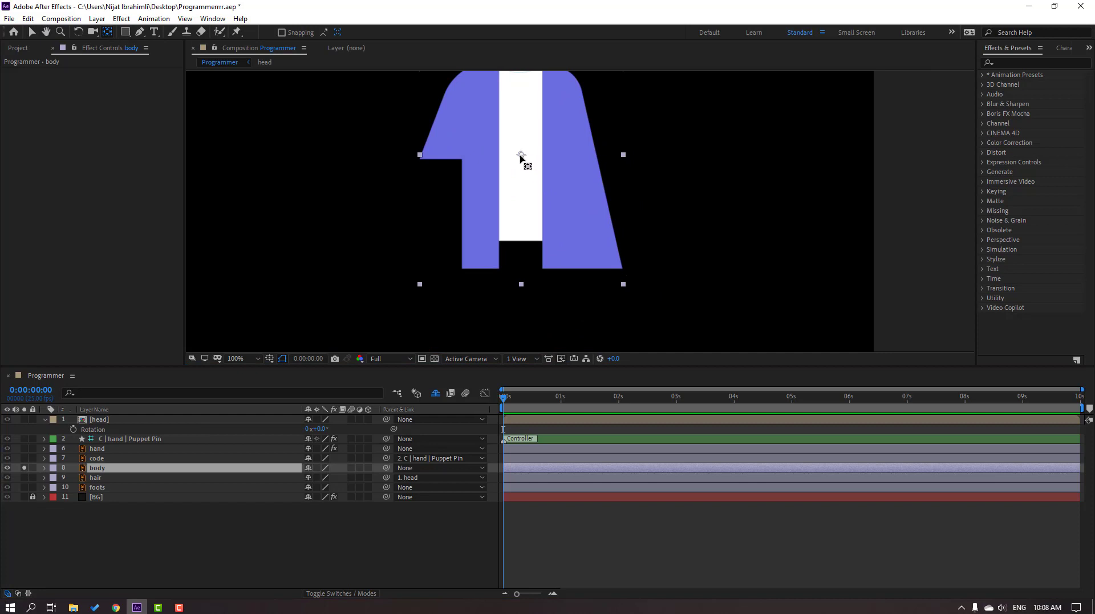
{"action": "left_click_drag", "start_coordinate": [520, 156], "coordinate": [525, 250]}
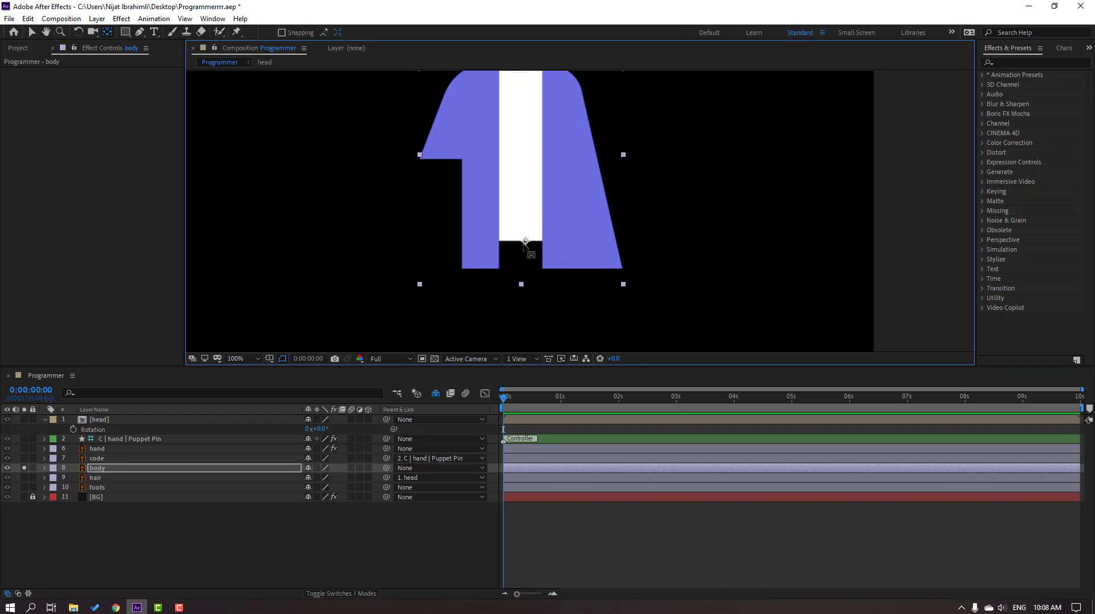
{"action": "left_click", "coordinate": [34, 36]}
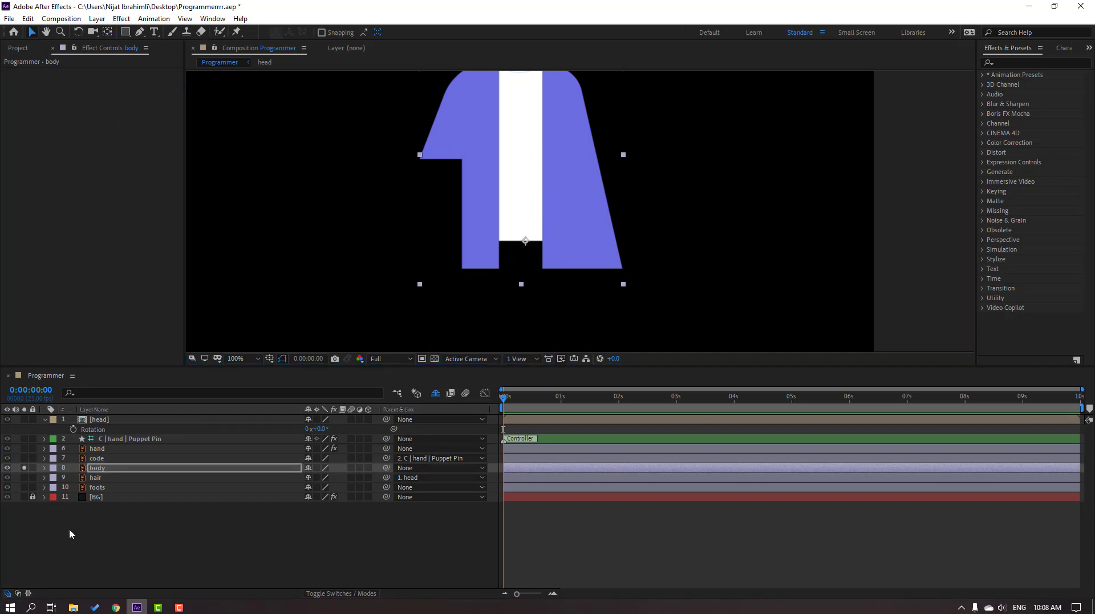
{"action": "left_click", "coordinate": [24, 468]}
Test the body's Rotation around the waist pivot and fit the whole composition in view.
{"action": "left_click", "coordinate": [116, 469]}
{"action": "key", "text": "r"}
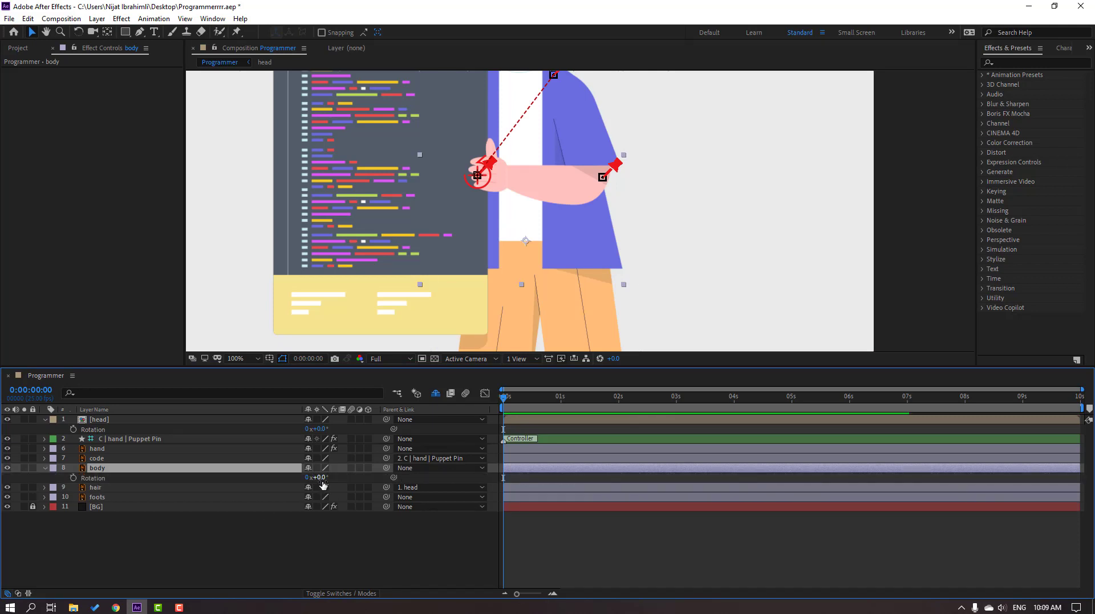
{"action": "left_click_drag", "start_coordinate": [321, 479], "coordinate": [317, 479]}
{"action": "key", "text": "comma"}
{"action": "left_click", "coordinate": [249, 360]}
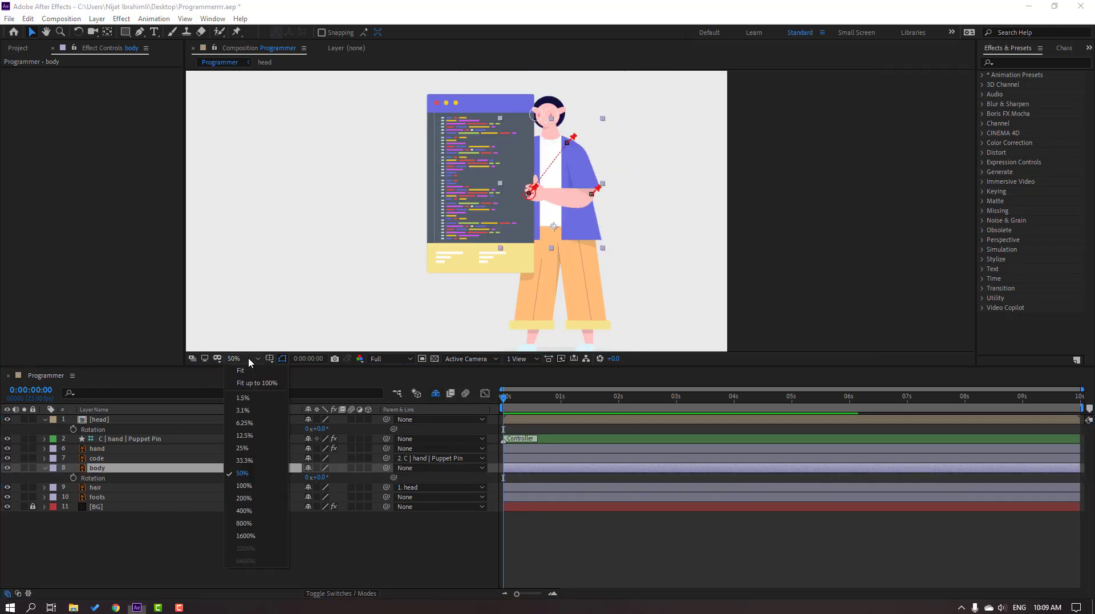
{"action": "left_click", "coordinate": [241, 370]}
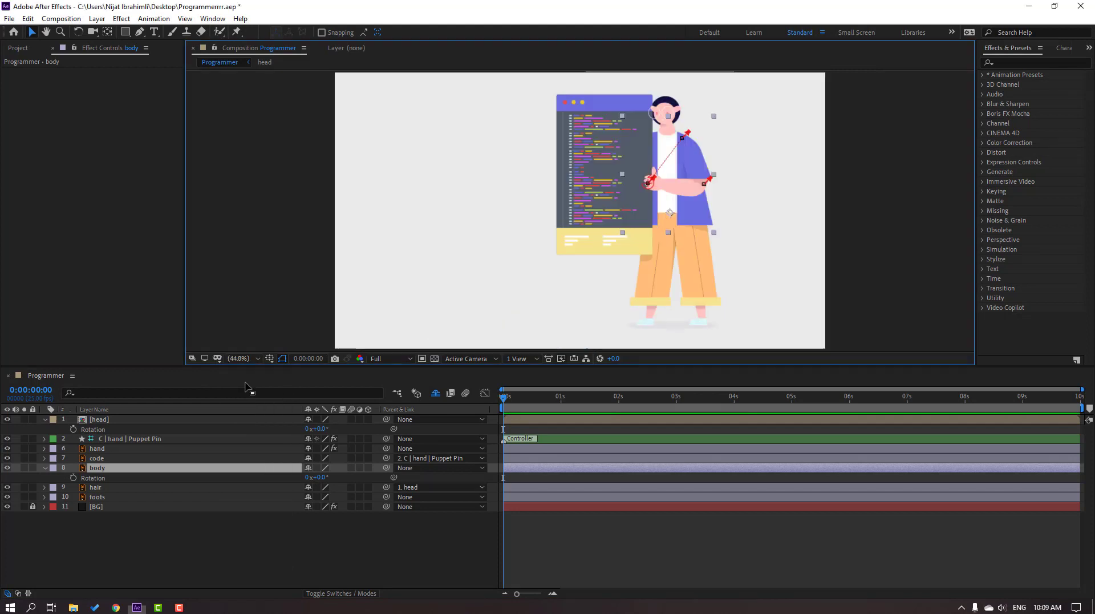
{"action": "left_click", "coordinate": [44, 469]}
Set a starting Position keyframe at 0s on the hand Puppet Pin controller.
{"action": "left_click", "coordinate": [275, 526]}
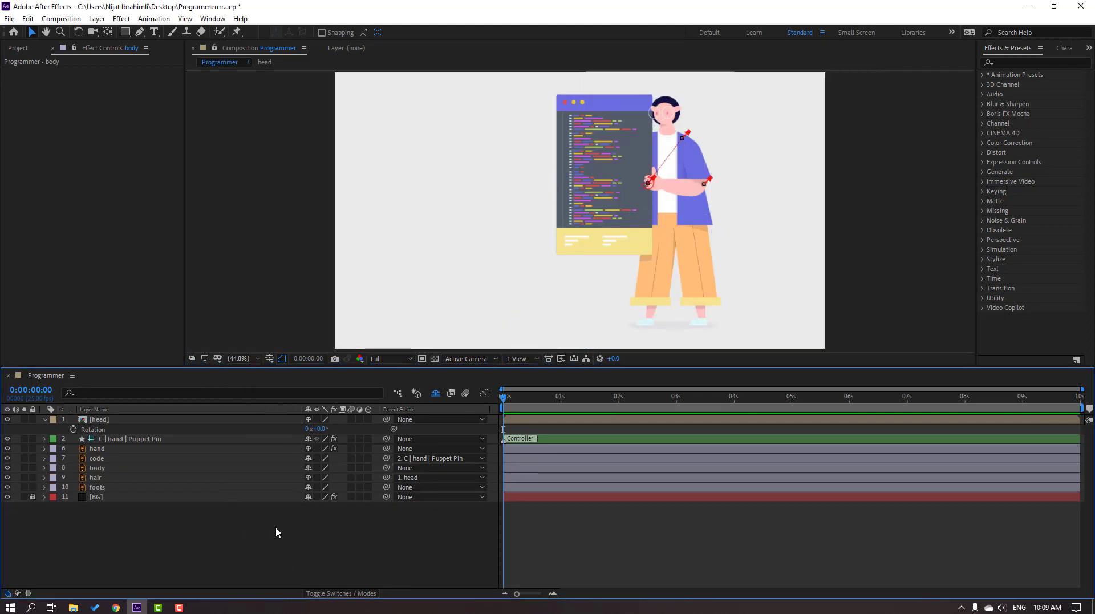
{"action": "left_click_drag", "start_coordinate": [790, 181], "coordinate": [759, 187]}
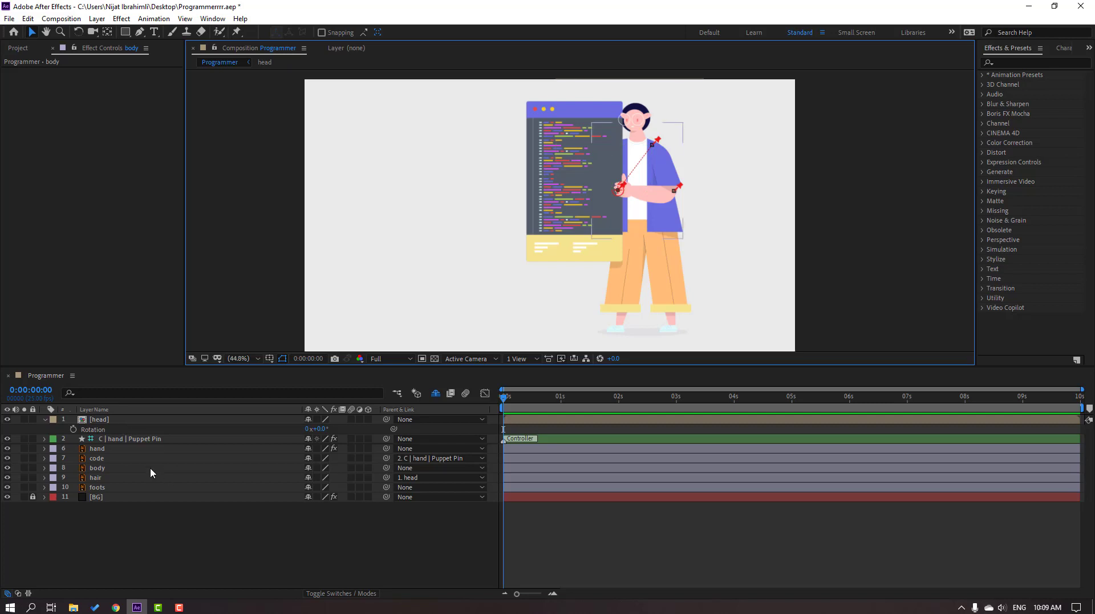
{"action": "left_click", "coordinate": [122, 440]}
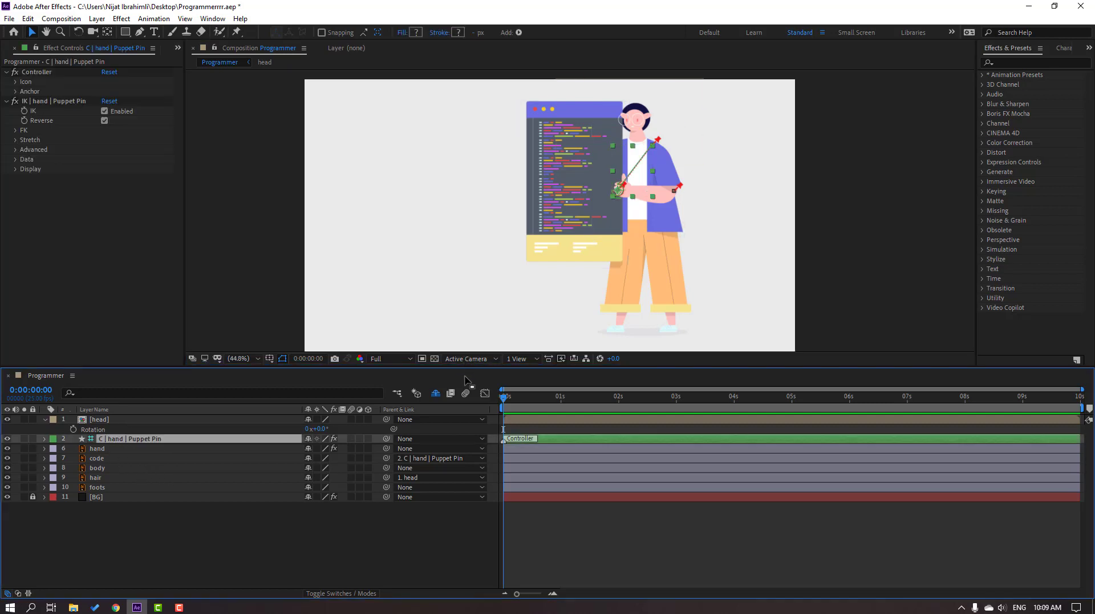
{"action": "key", "text": "p"}
{"action": "left_click", "coordinate": [73, 449]}
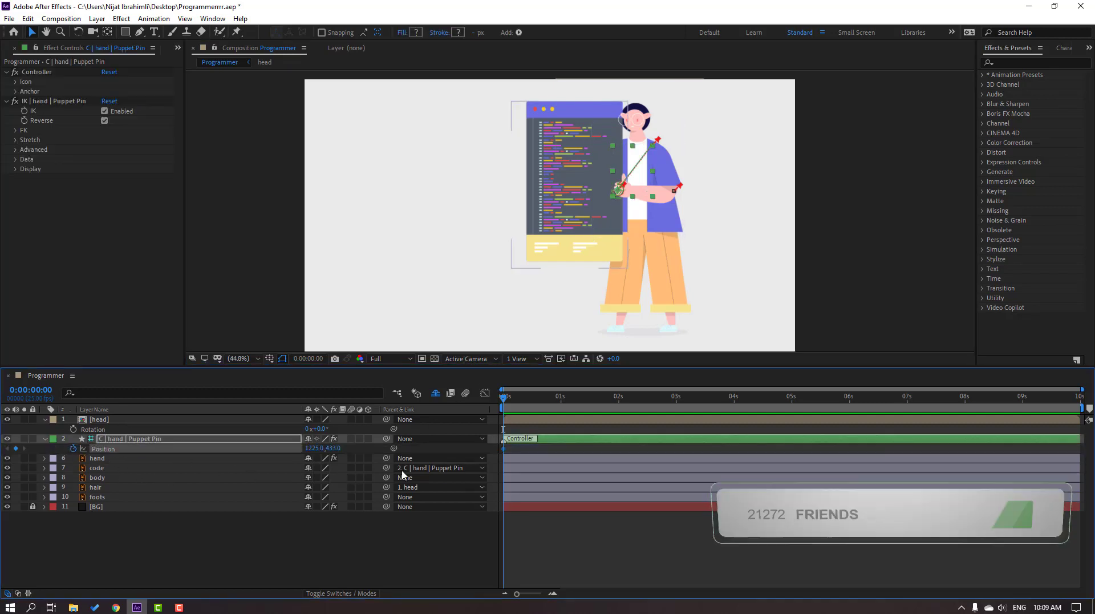
At frame 13 shift the controller to X 1250, then move the head layer below code.
{"action": "left_click", "coordinate": [511, 400]}
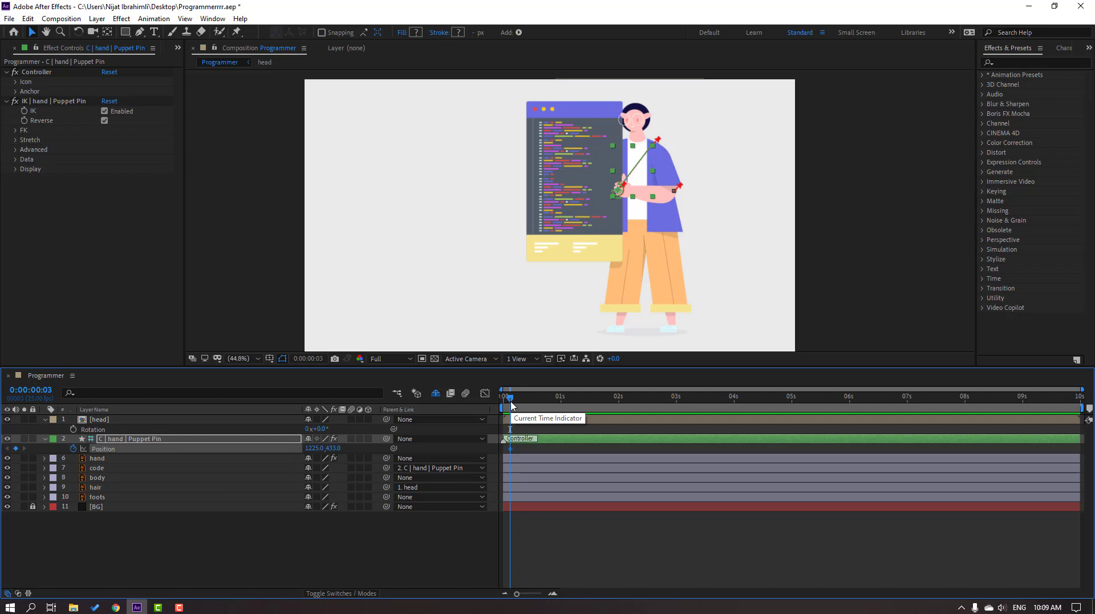
{"action": "left_click_drag", "start_coordinate": [511, 400], "coordinate": [534, 399]}
{"action": "key", "text": "period"}
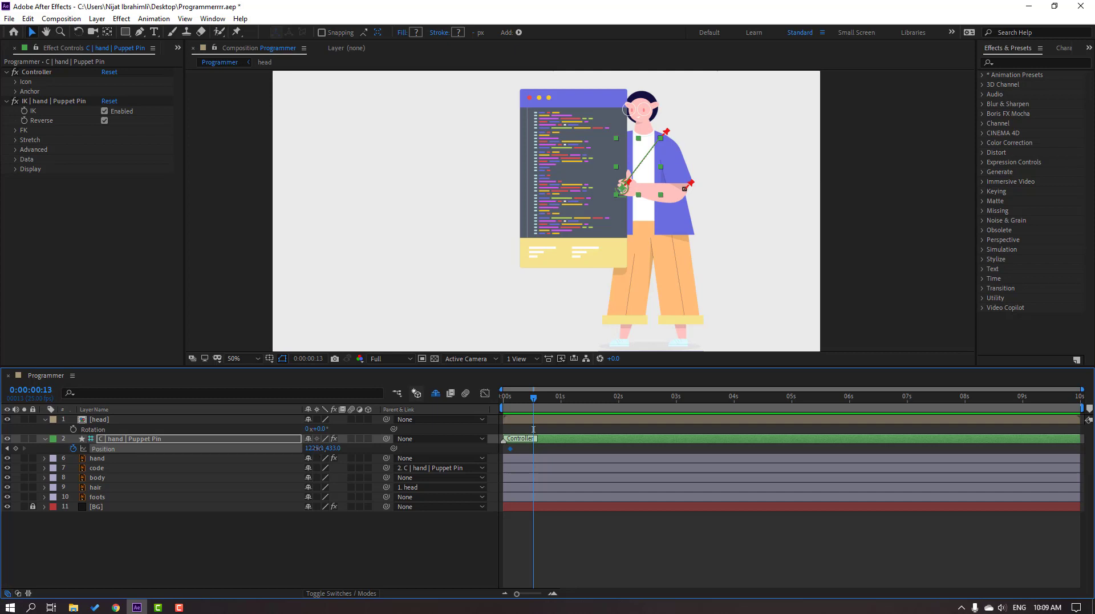
{"action": "left_click_drag", "start_coordinate": [318, 448], "coordinate": [342, 456]}
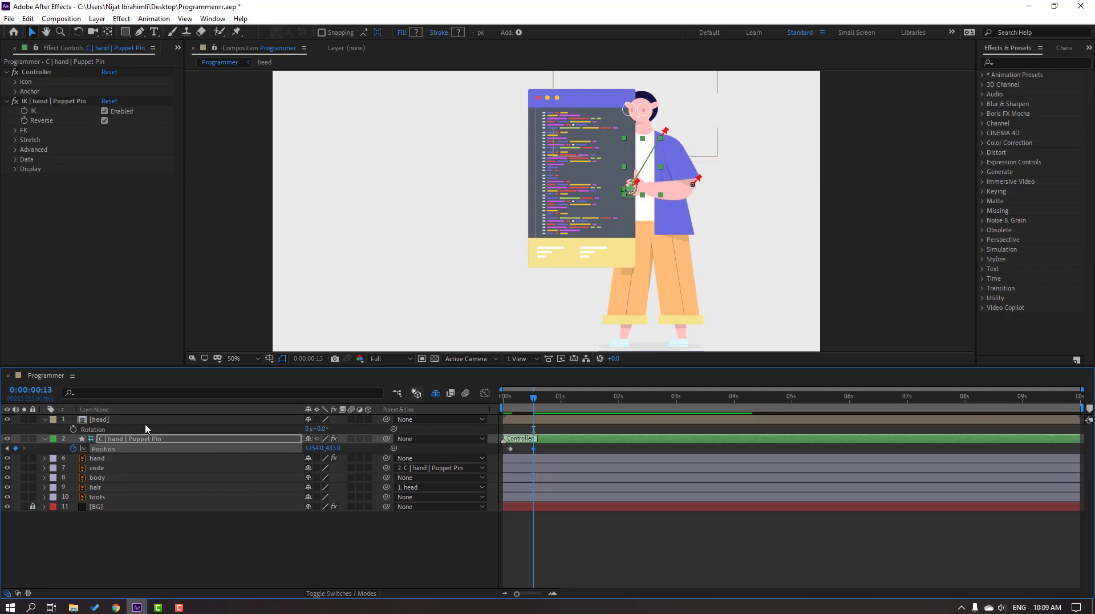
{"action": "left_click_drag", "start_coordinate": [100, 419], "coordinate": [122, 472]}
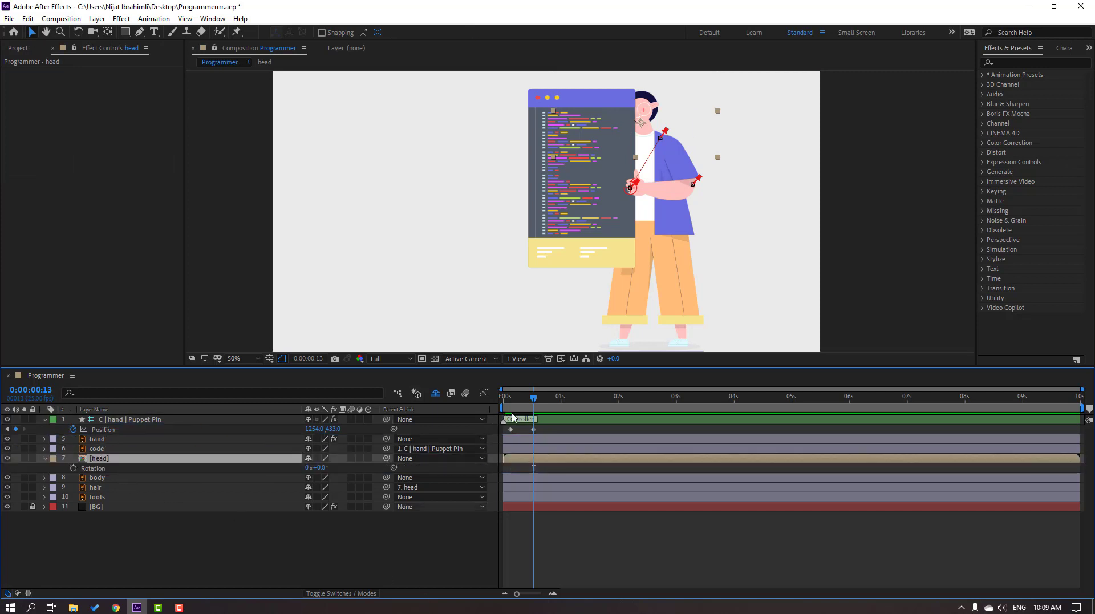
Apply Easy Ease to the controller's Position keyframes and preview the arm motion.
{"action": "left_click", "coordinate": [533, 429]}
{"action": "key", "text": "Home"}
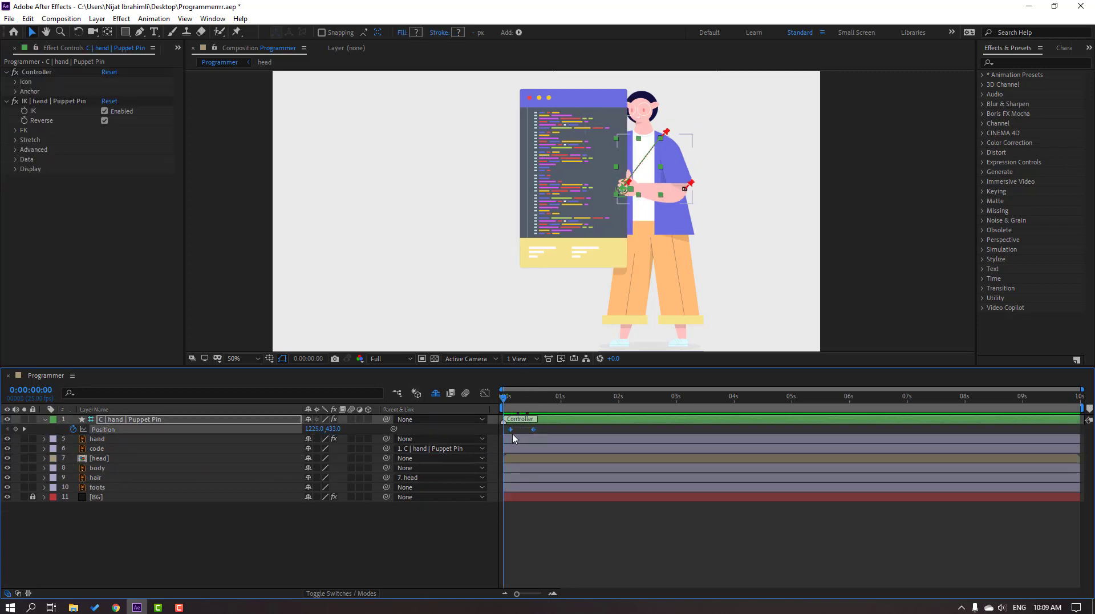
{"action": "right_click", "coordinate": [511, 429]}
{"action": "mouse_move", "coordinate": [595, 571]}
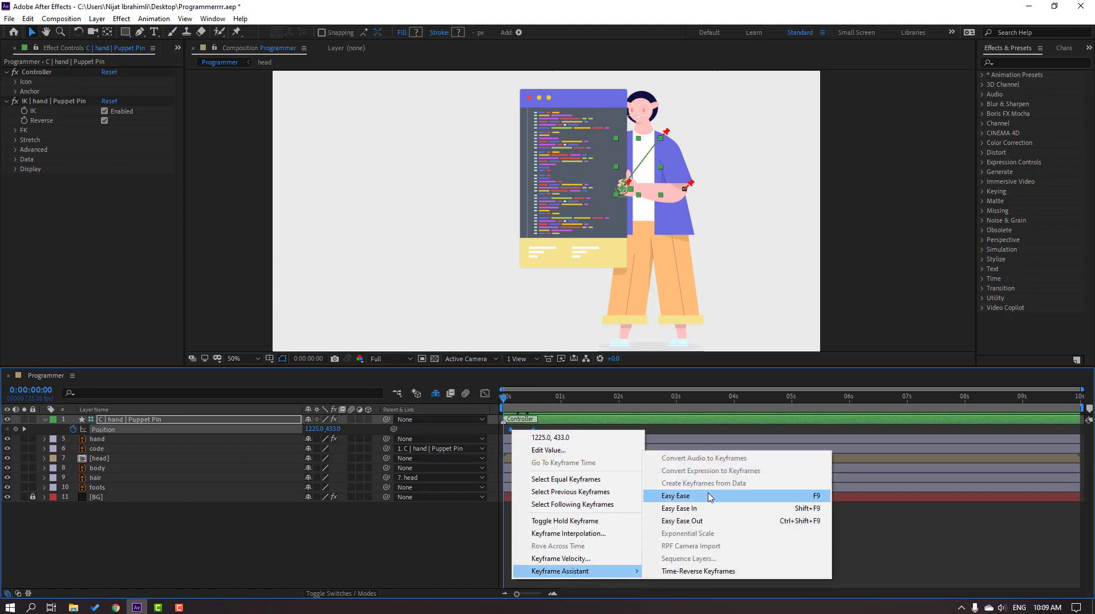
{"action": "left_click", "coordinate": [708, 496]}
{"action": "left_click", "coordinate": [615, 539]}
{"action": "key", "text": "space"}
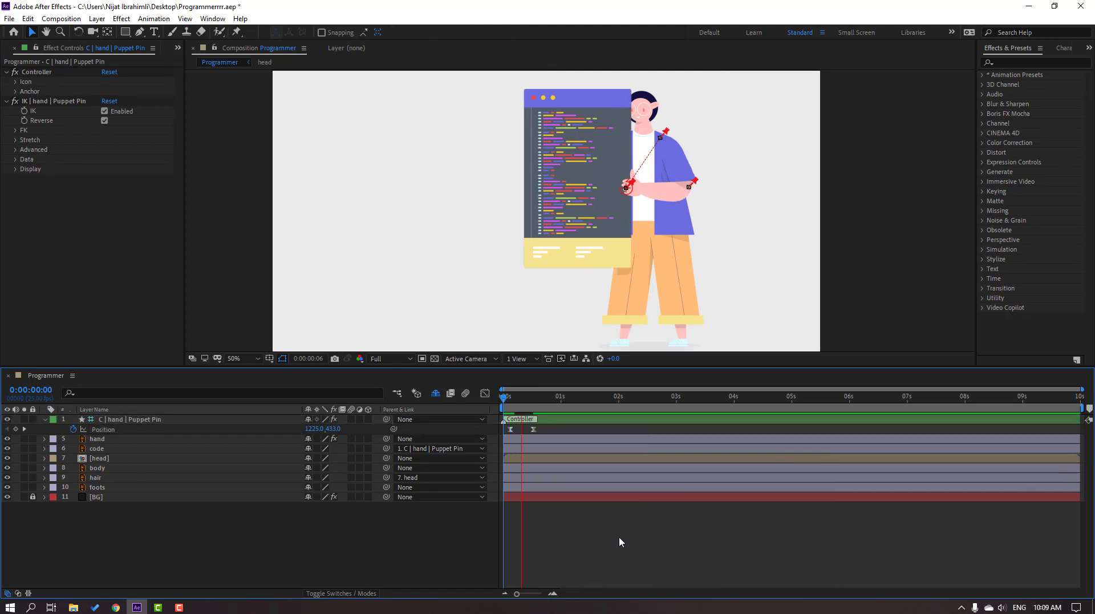
Add a Position keyframe at frame 23 nudging the controller down-left to about 1225, 464.
{"action": "left_click_drag", "start_coordinate": [525, 397], "coordinate": [558, 429]}
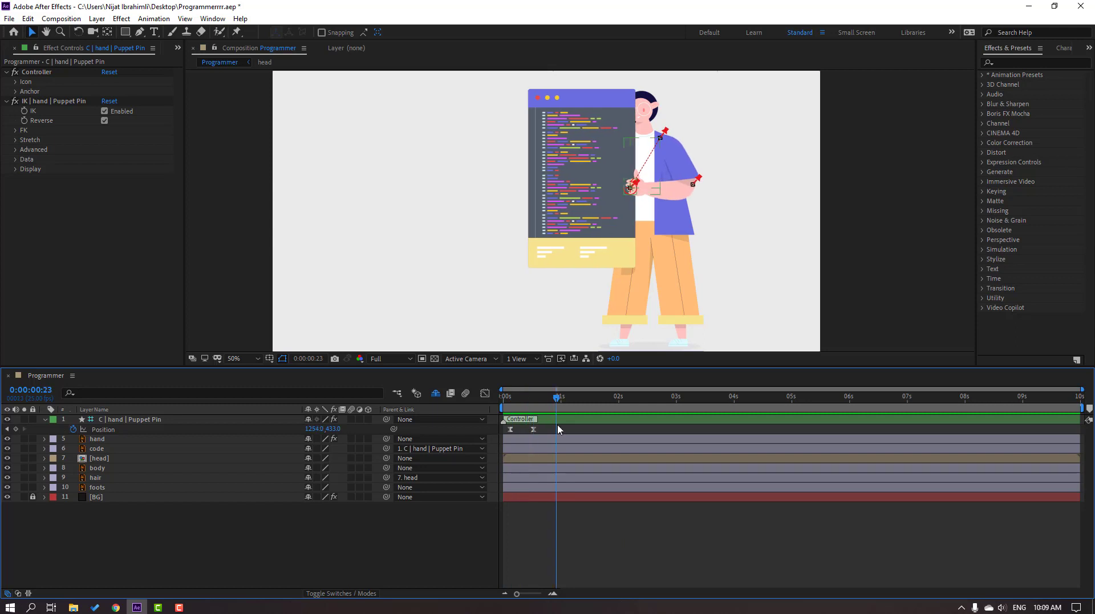
{"action": "left_click", "coordinate": [510, 429]}
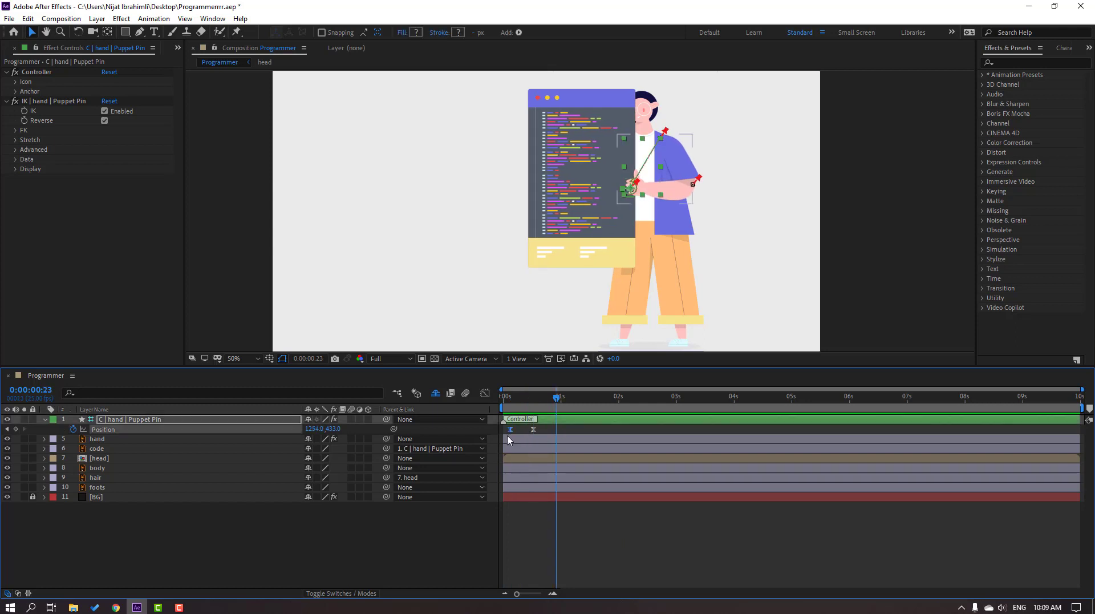
{"action": "key", "text": "ctrl+c"}
{"action": "key", "text": "ctrl+v"}
{"action": "key", "text": "shift+Down"}
{"action": "key", "text": "shift+Down"}
{"action": "key", "text": "shift+Down"}
{"action": "key", "text": "Down"}
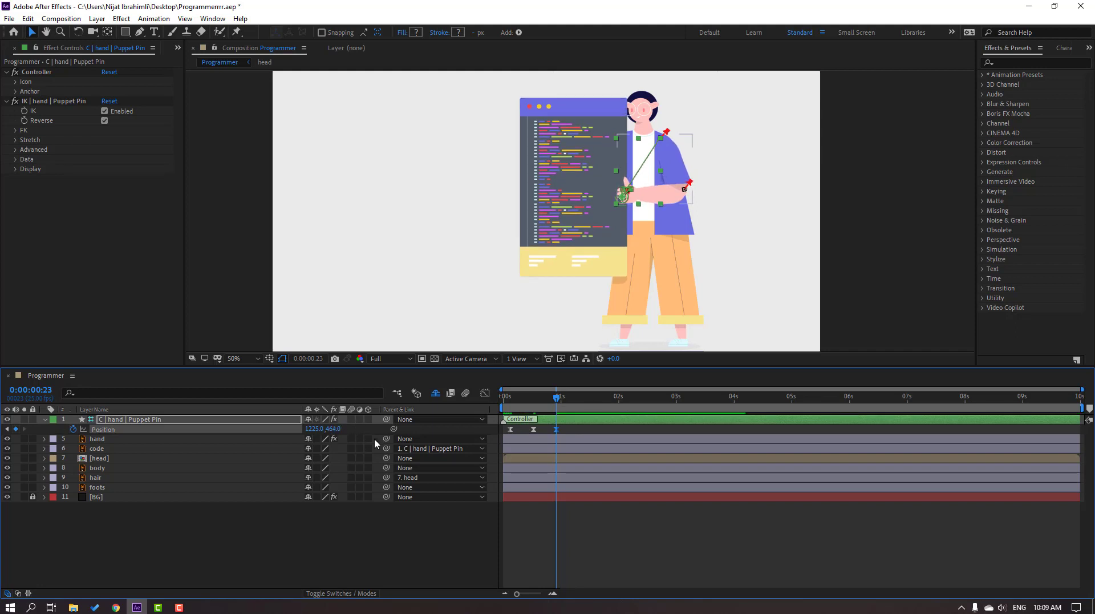
Reveal the controller's Rotation and set a starting Rotation keyframe near the start.
{"action": "key", "text": "shift+r"}
{"action": "mouse_move", "coordinate": [527, 398]}
{"action": "left_mouse_down"}
{"action": "mouse_move", "coordinate": [512, 401]}
{"action": "mouse_move", "coordinate": [536, 408]}
{"action": "left_mouse_up"}
{"action": "left_click", "coordinate": [73, 438]}
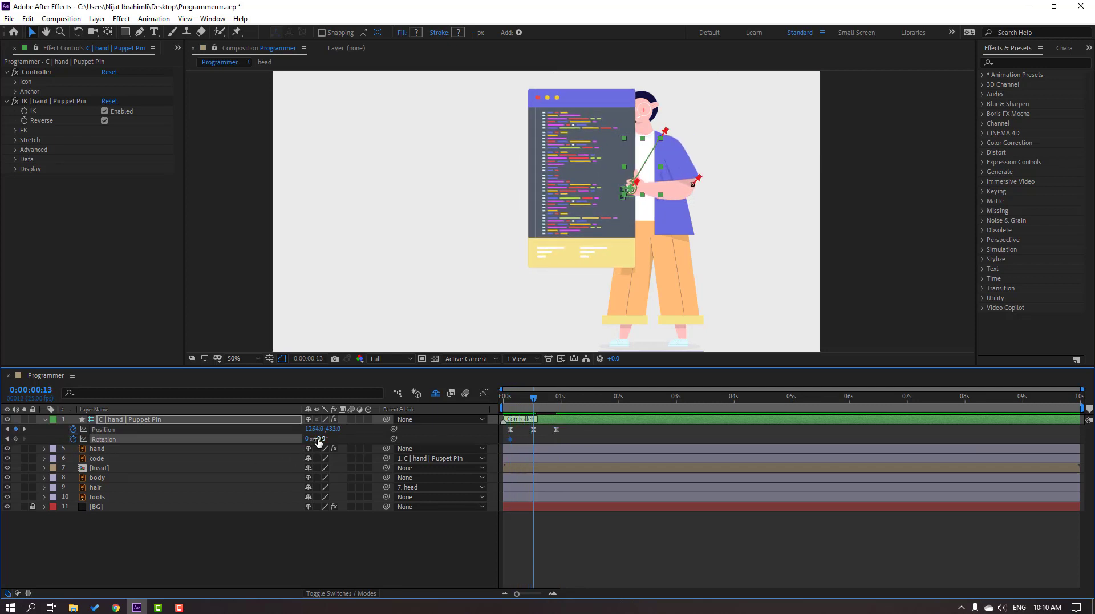
Tilt the board to -8°, straighten it to 0° at 0:00:00:23, and ease the Rotation keyframes.
{"action": "left_click_drag", "start_coordinate": [319, 441], "coordinate": [314, 438]}
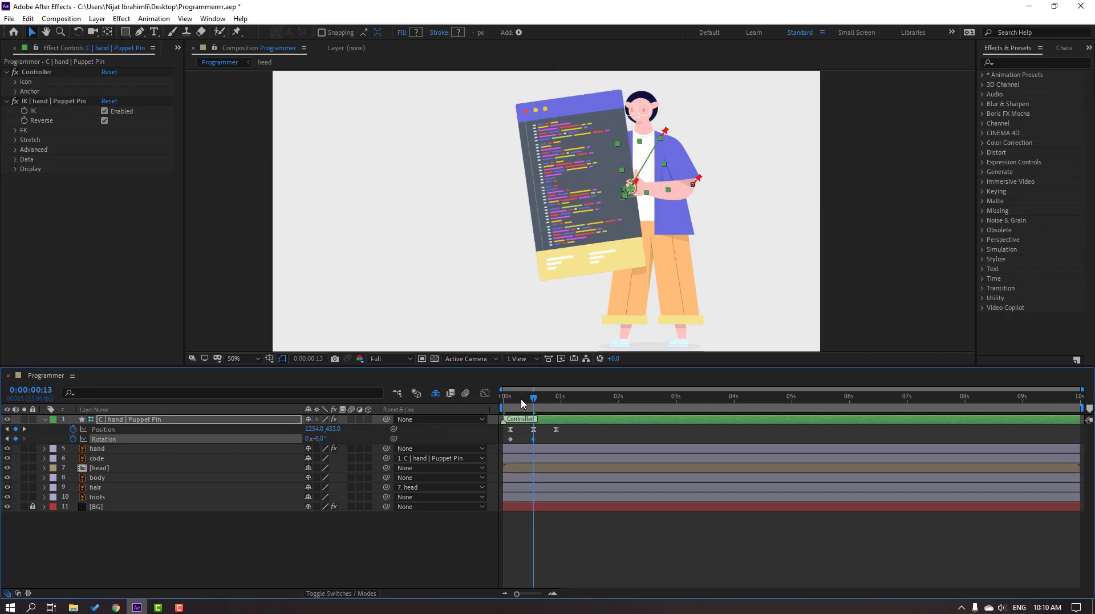
{"action": "left_click_drag", "start_coordinate": [522, 403], "coordinate": [557, 403]}
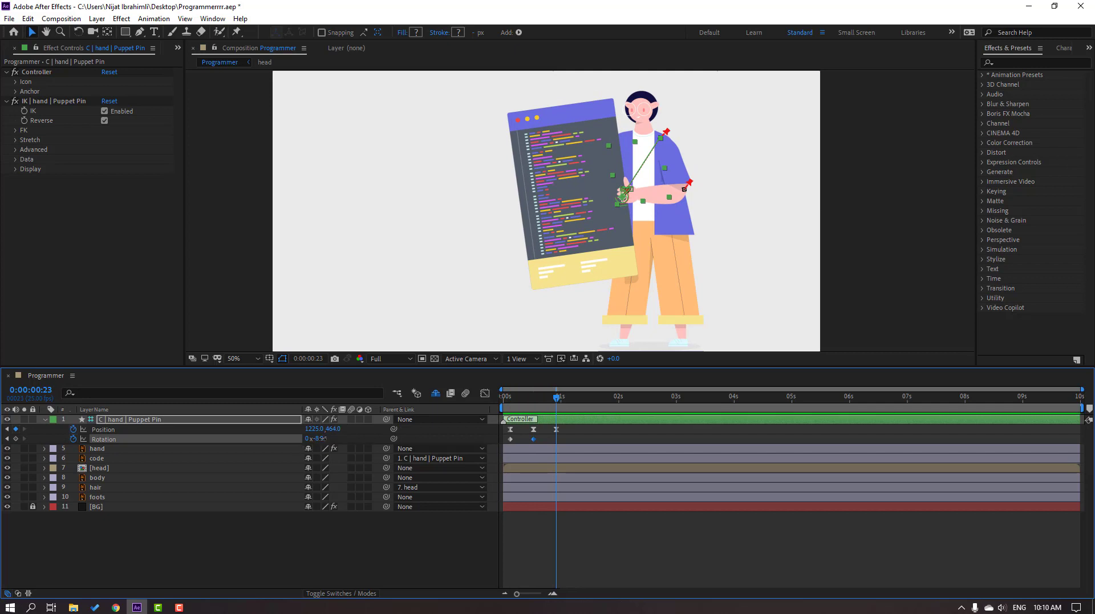
{"action": "left_click_drag", "start_coordinate": [322, 438], "coordinate": [327, 438]}
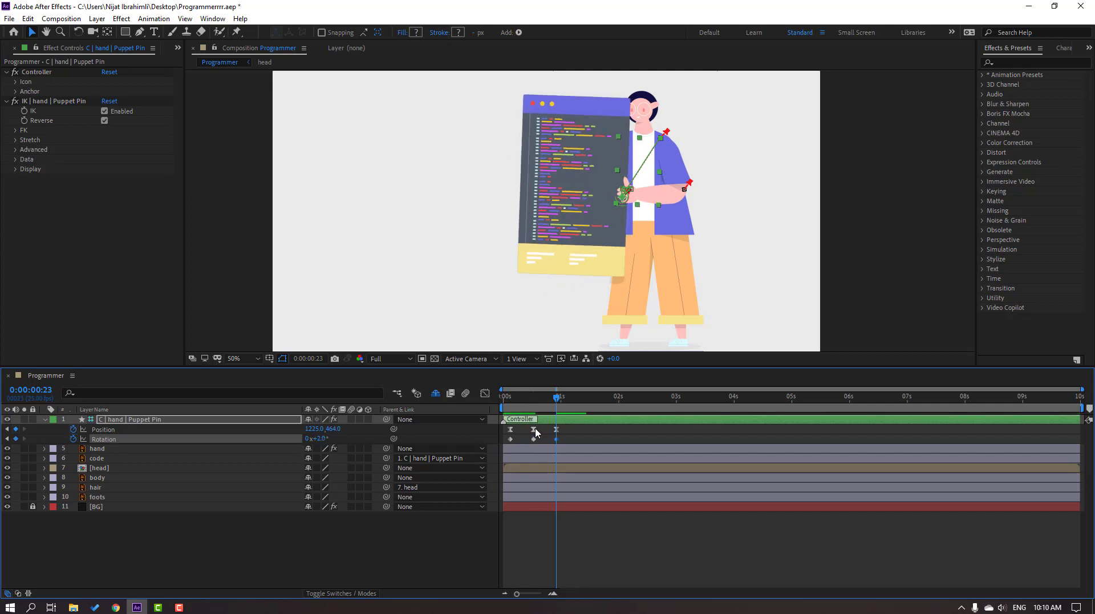
{"action": "left_click_drag", "start_coordinate": [568, 444], "coordinate": [502, 447]}
{"action": "right_click", "coordinate": [511, 440]}
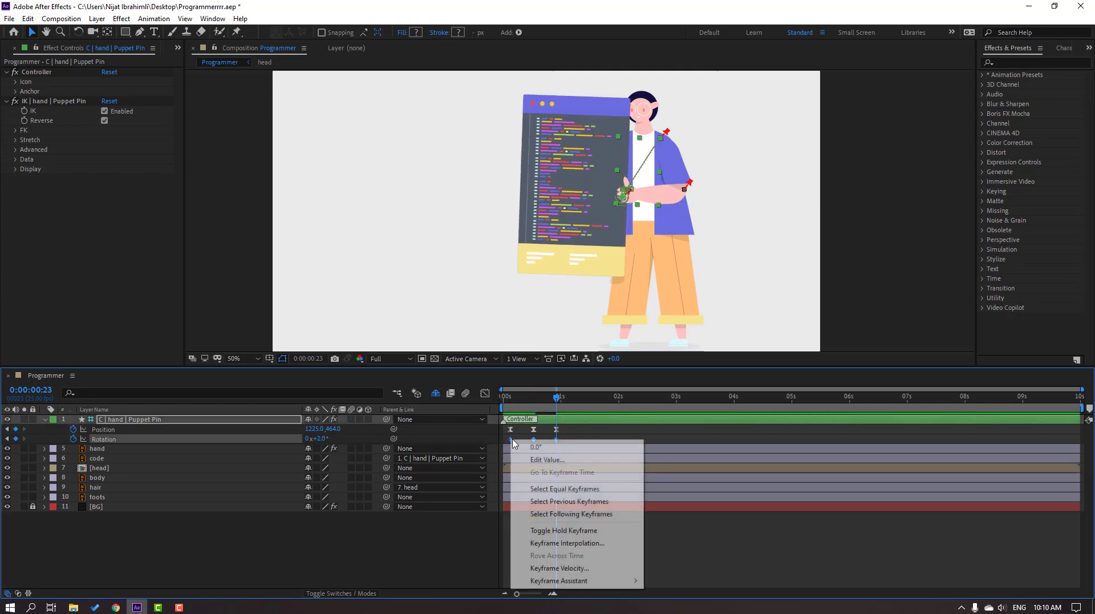
{"action": "mouse_move", "coordinate": [599, 580]}
{"action": "left_click", "coordinate": [667, 507]}
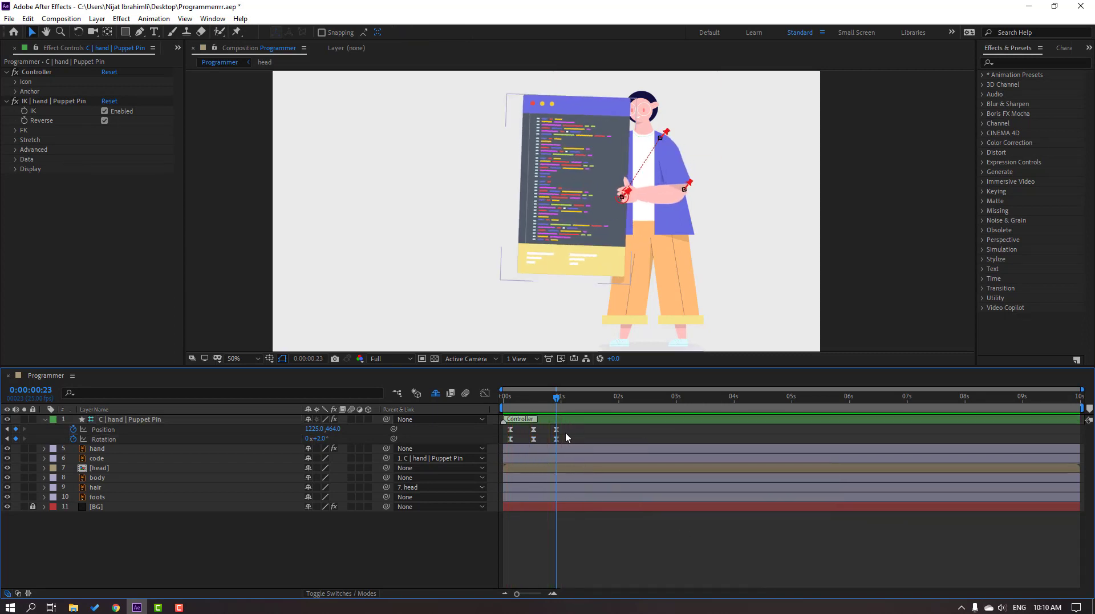
Stretch all six Position and Rotation keyframes apart to slow the motion, then preview.
{"action": "left_click_drag", "start_coordinate": [572, 427], "coordinate": [496, 459]}
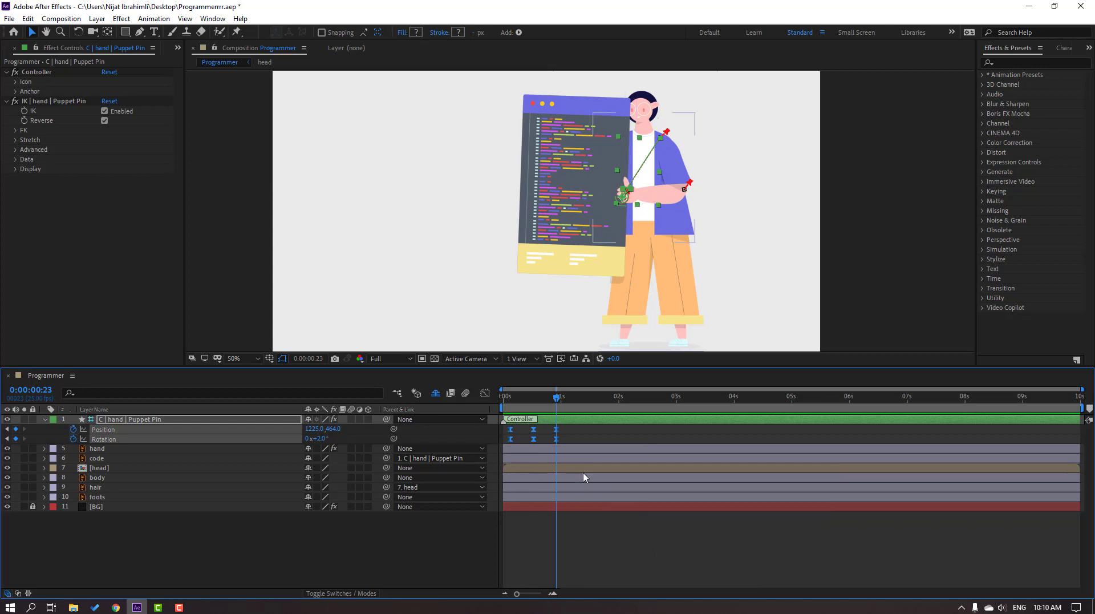
{"action": "left_click_drag", "start_coordinate": [557, 442], "coordinate": [593, 444]}
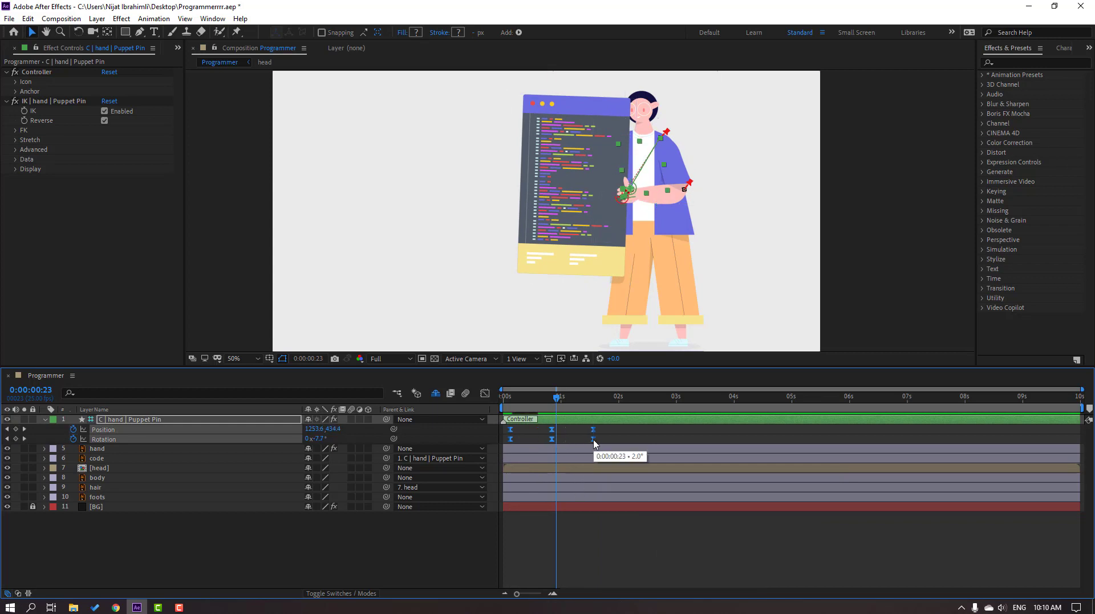
{"action": "key", "text": "space"}
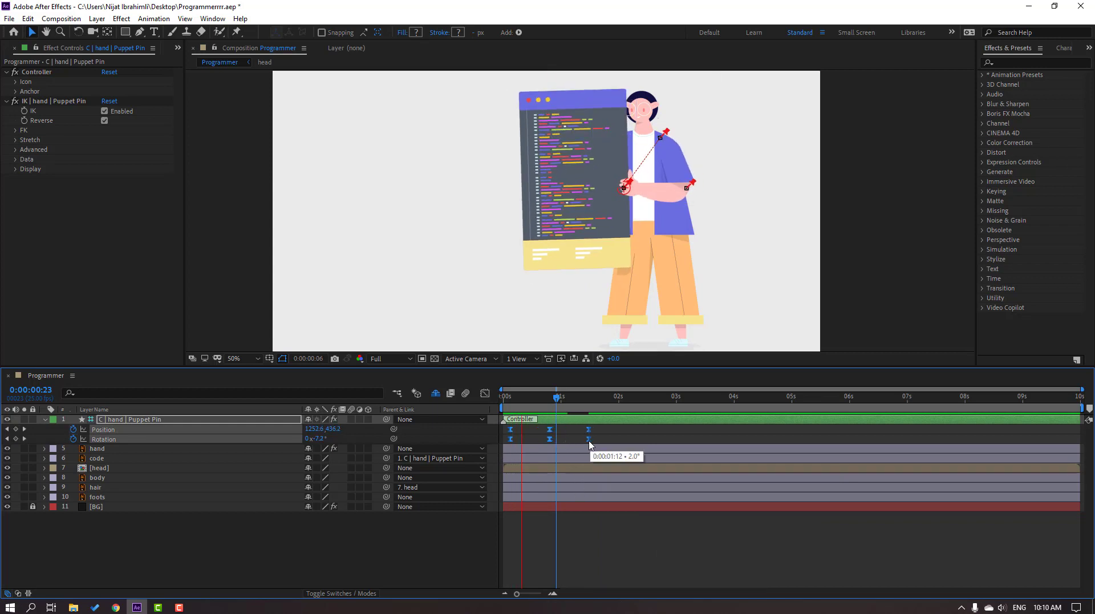
{"action": "key", "text": "space"}
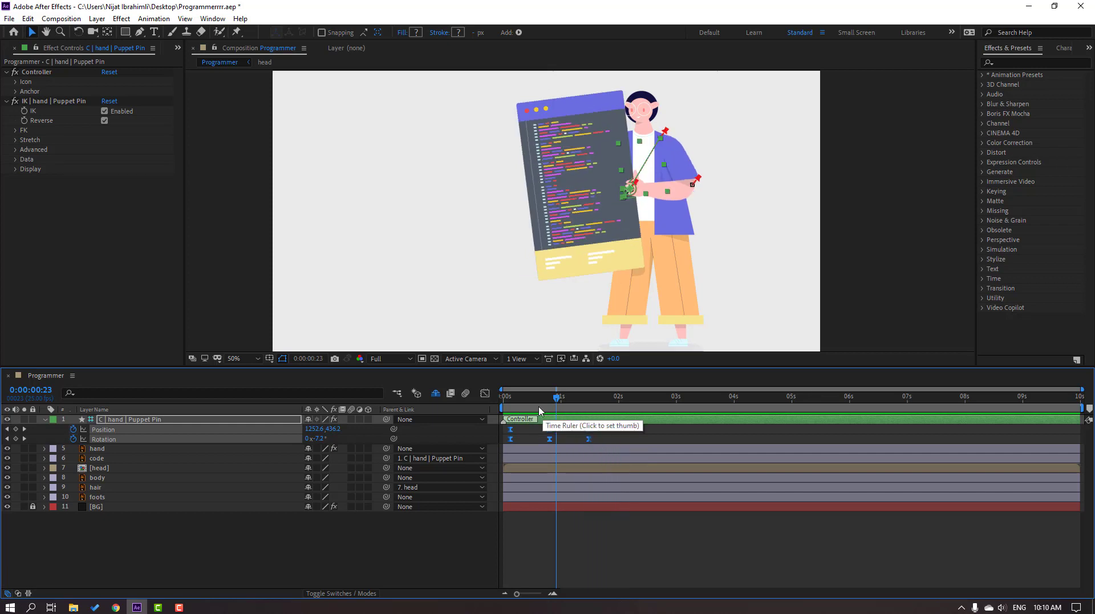
In the Graph Editor, lengthen the first keyframe's easing influence and preview the reshaped motion.
{"action": "left_click", "coordinate": [485, 393]}
{"action": "scroll", "coordinate": [577, 539], "scroll_direction": "up", "scroll_amount": 4}
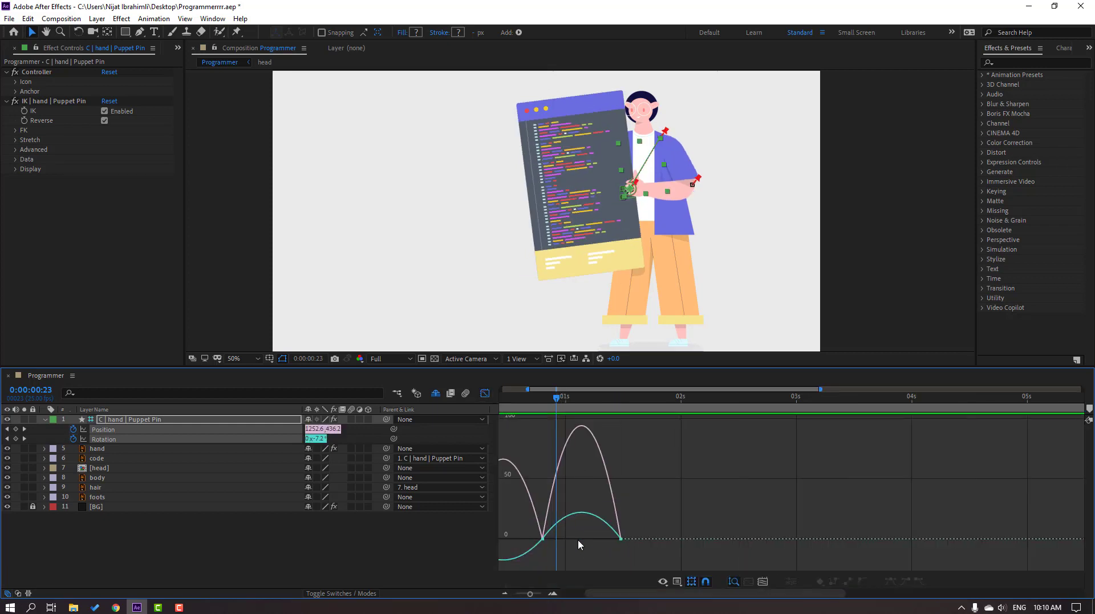
{"action": "left_click_drag", "start_coordinate": [547, 532], "coordinate": [577, 536]}
{"action": "left_click_drag", "start_coordinate": [702, 516], "coordinate": [655, 513]}
{"action": "key", "text": "space"}
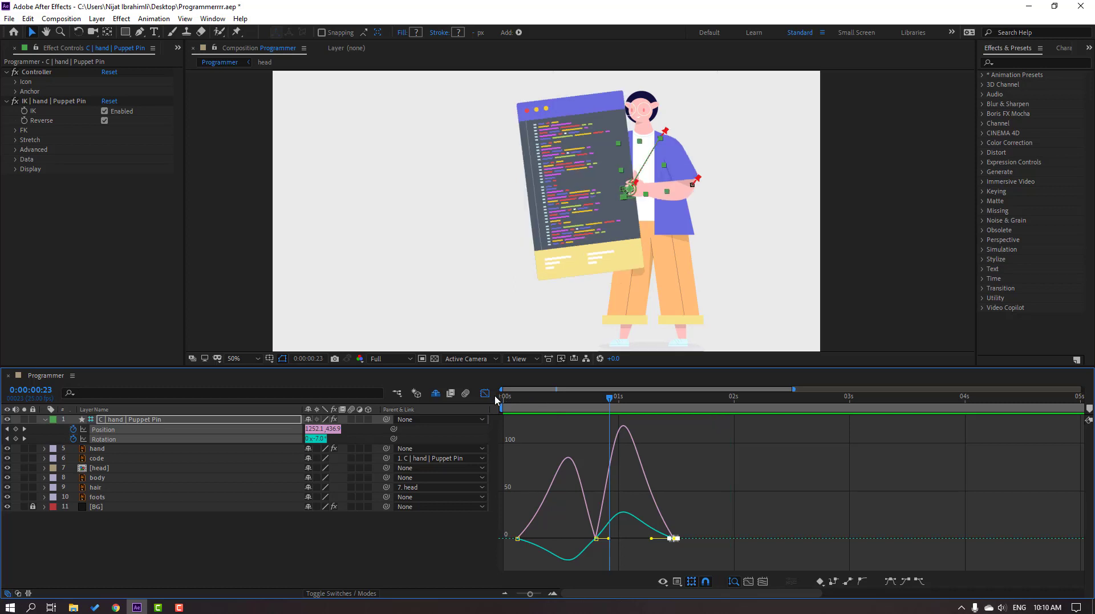
{"action": "key", "text": "shift+F3"}
{"action": "key", "text": "space"}
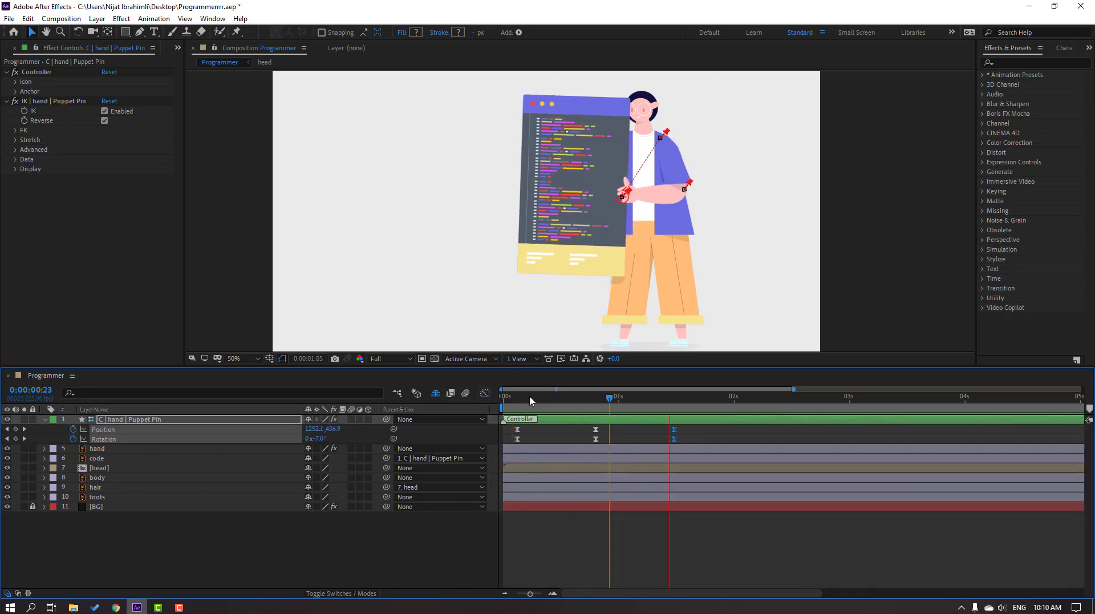
Keyframe the board shifting left to 1189, 464 at 0:00:03:04 and play the new move.
{"action": "left_click", "coordinate": [515, 400]}
{"action": "left_click_drag", "start_coordinate": [515, 403], "coordinate": [734, 405]}
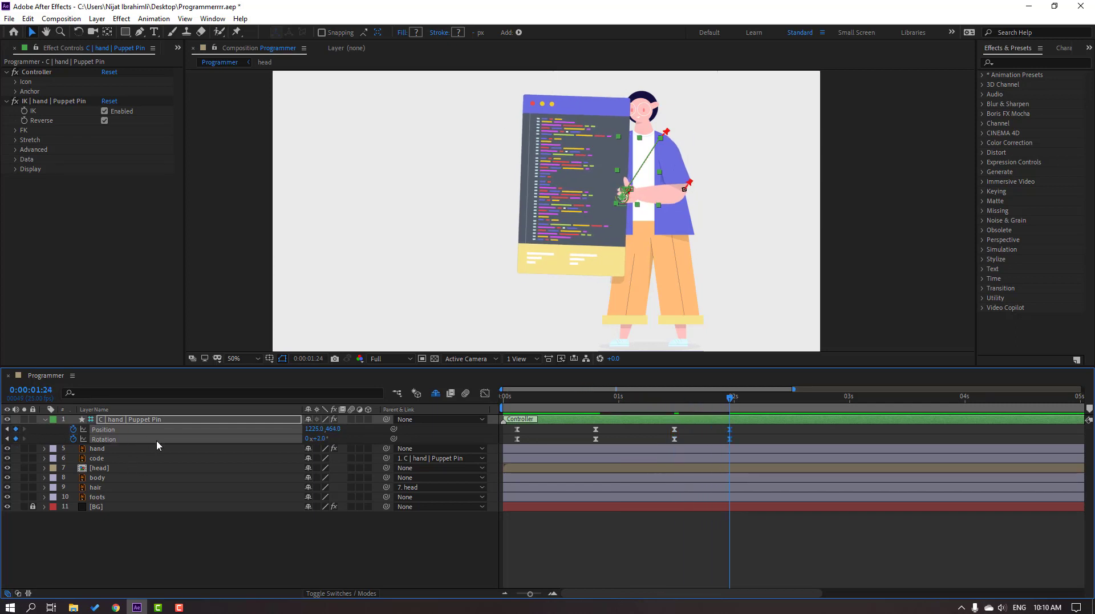
{"action": "key", "text": "minus"}
{"action": "left_click_drag", "start_coordinate": [662, 406], "coordinate": [731, 407]}
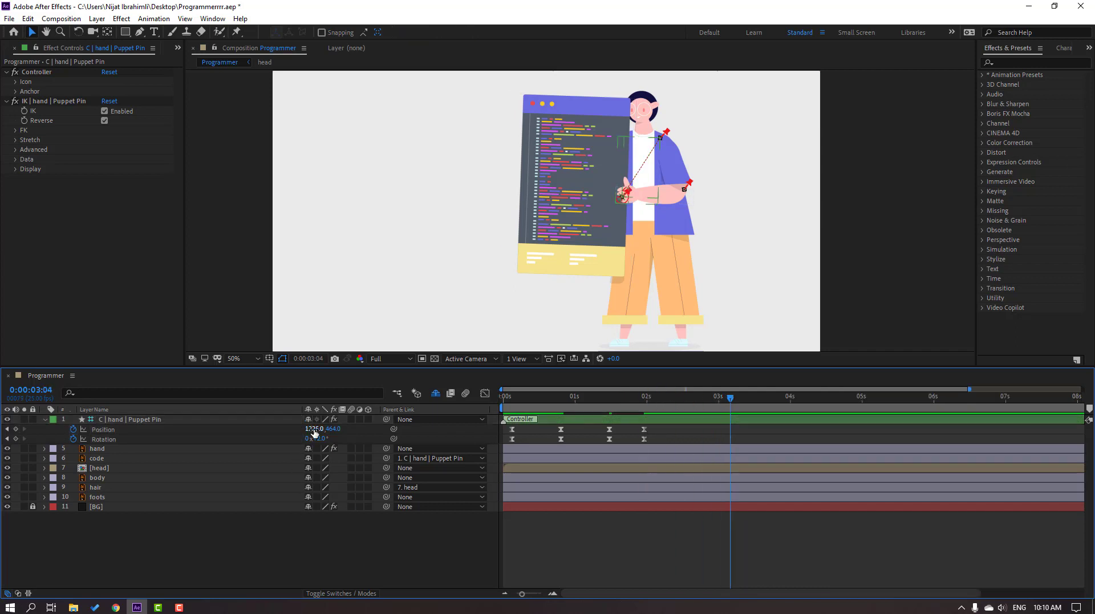
{"action": "left_click_drag", "start_coordinate": [315, 429], "coordinate": [342, 429]}
{"action": "left_click_drag", "start_coordinate": [632, 400], "coordinate": [739, 405]}
{"action": "key", "text": "space"}
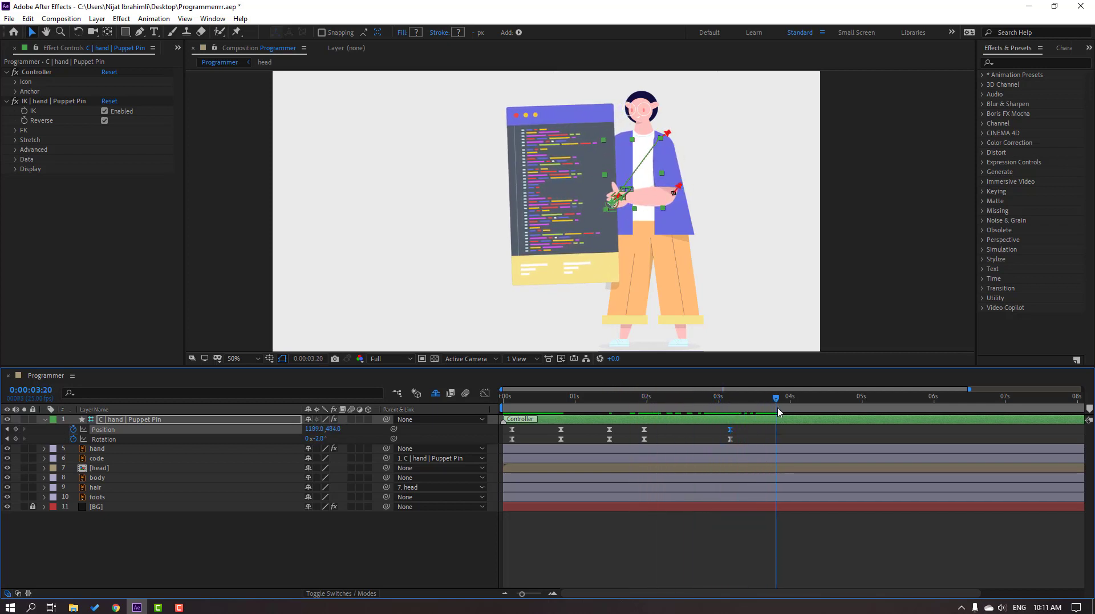
Nudge the board right with a new Position keyframe and set its Y to 475.
{"action": "left_click_drag", "start_coordinate": [312, 429], "coordinate": [318, 428]}
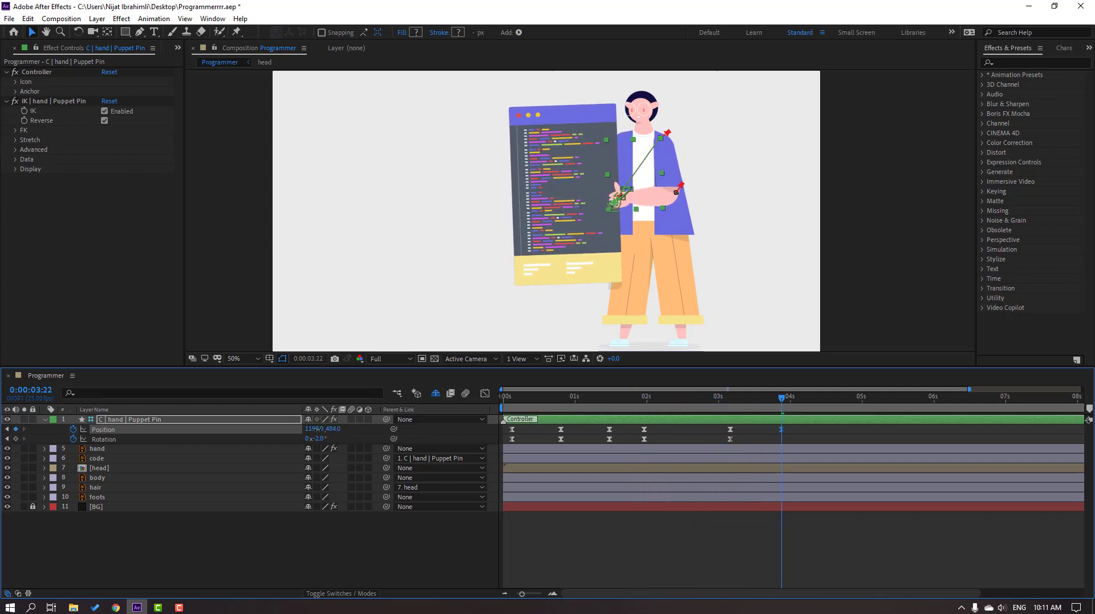
{"action": "left_click", "coordinate": [338, 429]}
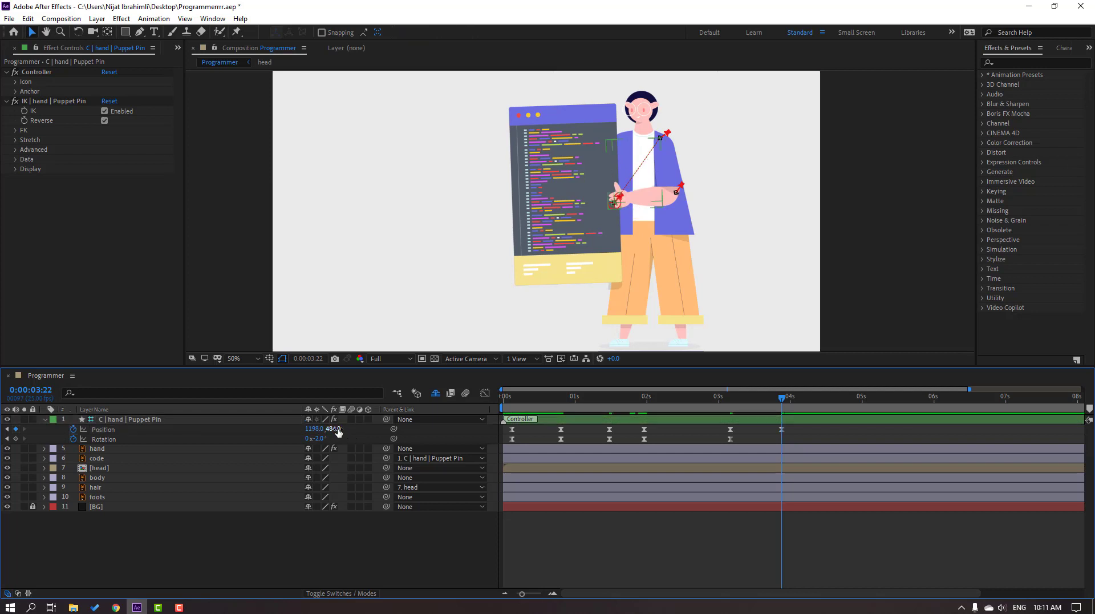
{"action": "type", "text": "475"}
{"action": "key", "text": "Return"}
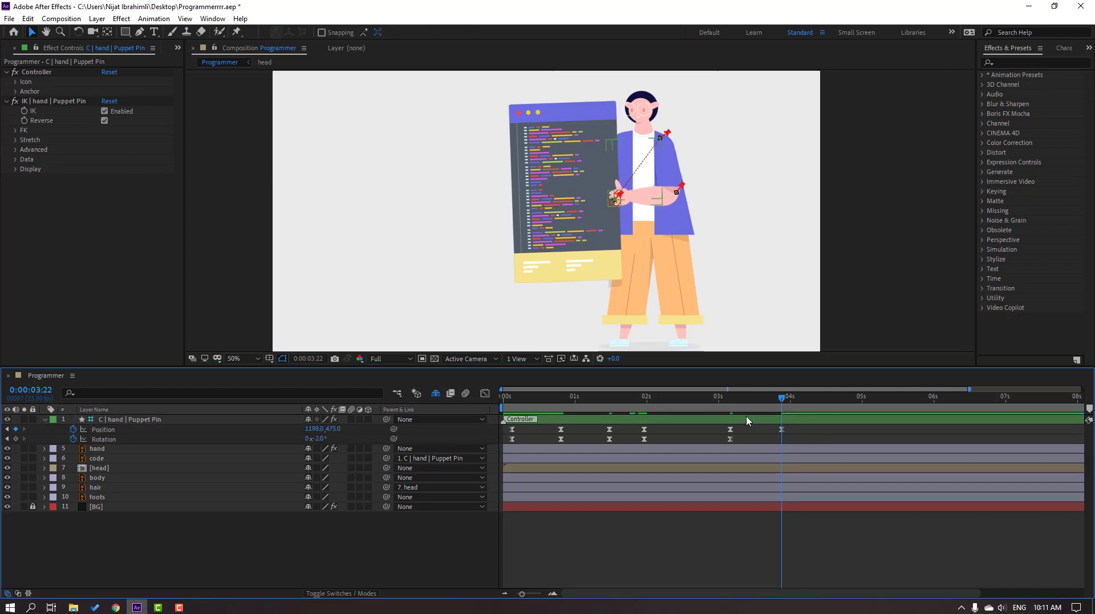
Shift the board right with a Position keyframe at 0:00:04:14 and preview the arm animation.
{"action": "left_click_drag", "start_coordinate": [728, 406], "coordinate": [830, 404]}
{"action": "left_click_drag", "start_coordinate": [318, 430], "coordinate": [349, 428]}
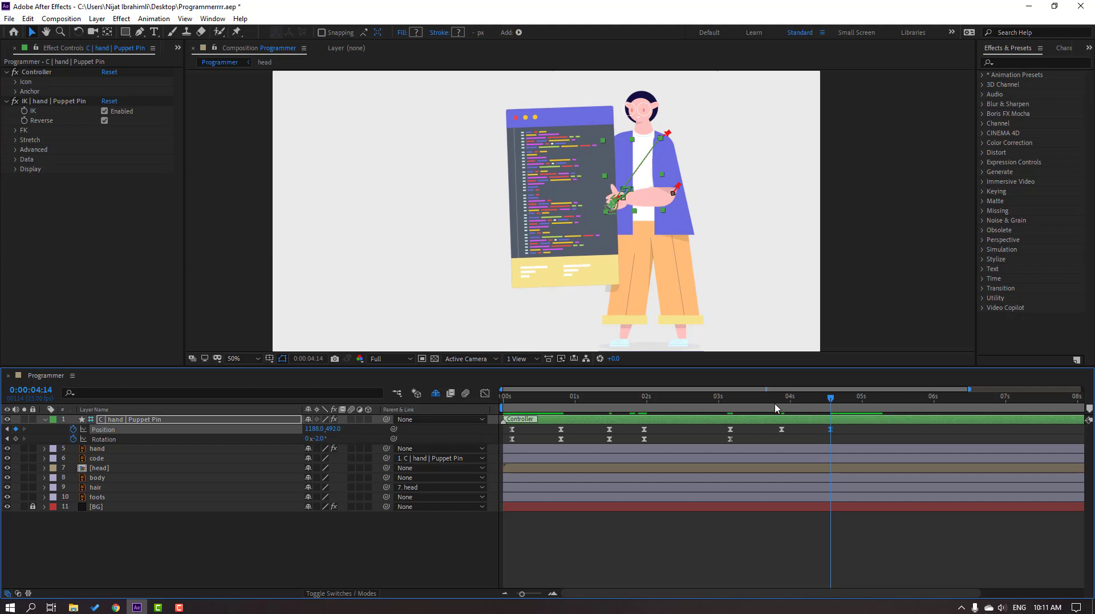
{"action": "left_click_drag", "start_coordinate": [775, 404], "coordinate": [817, 404]}
{"action": "left_click", "coordinate": [860, 430]}
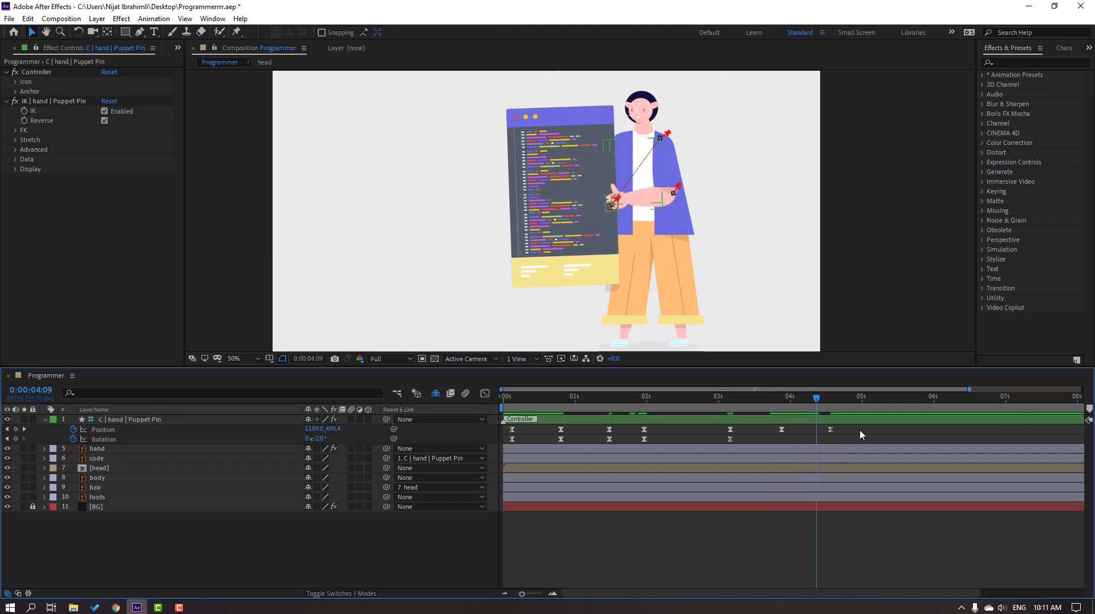
{"action": "key", "text": "space"}
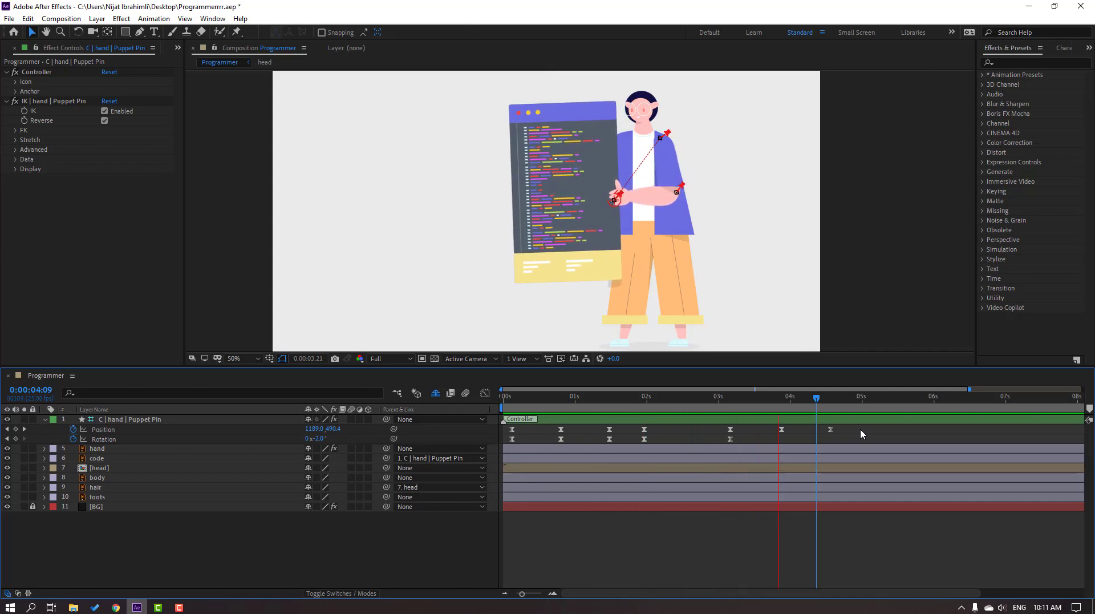
Stretch the later Position keys over more time and add a Rotation keyframe of 10 near 4 seconds.
{"action": "mouse_move", "coordinate": [705, 396]}
{"action": "left_mouse_down"}
{"action": "mouse_move", "coordinate": [744, 396]}
{"action": "mouse_move", "coordinate": [846, 430]}
{"action": "mouse_move", "coordinate": [835, 430]}
{"action": "mouse_move", "coordinate": [882, 431]}
{"action": "left_mouse_up"}
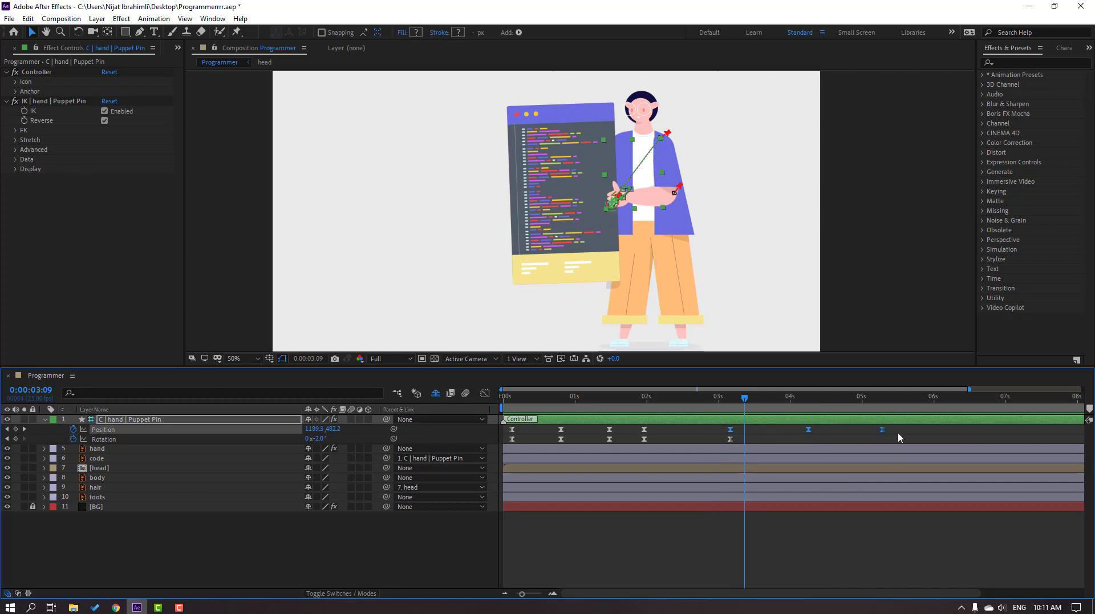
{"action": "left_click", "coordinate": [914, 439]}
{"action": "key", "text": "minus"}
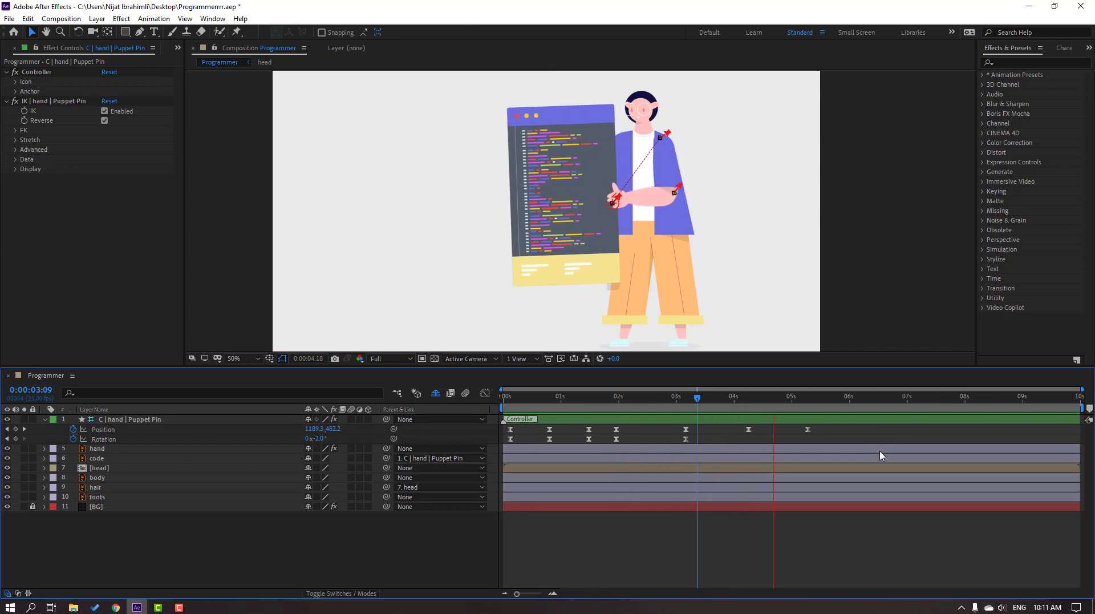
{"action": "left_click_drag", "start_coordinate": [742, 407], "coordinate": [749, 406]}
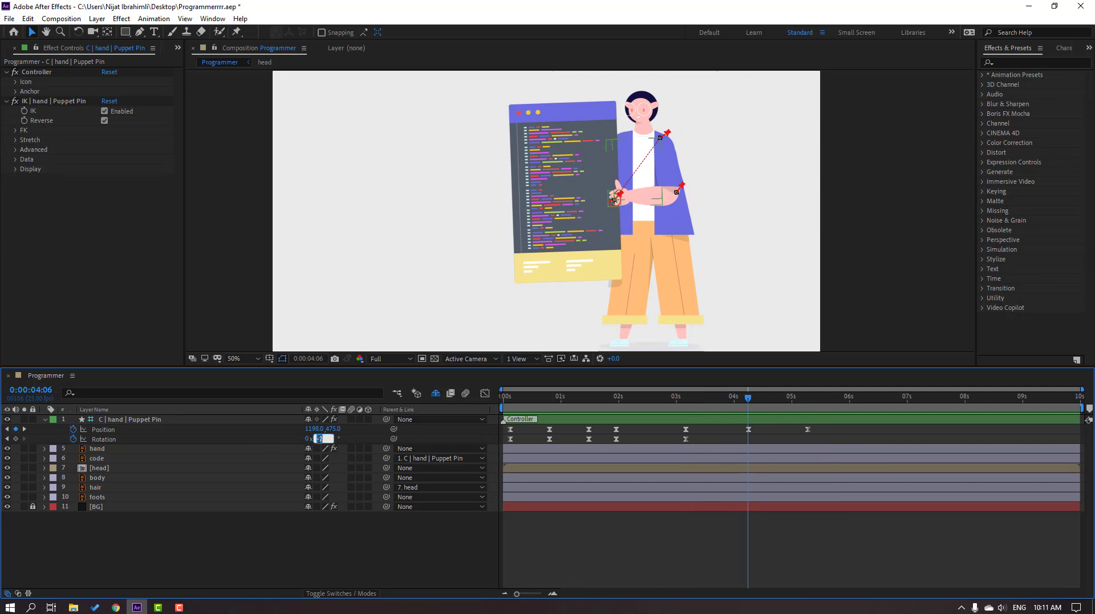
{"action": "type", "text": "10"}
{"action": "key", "text": "Return"}
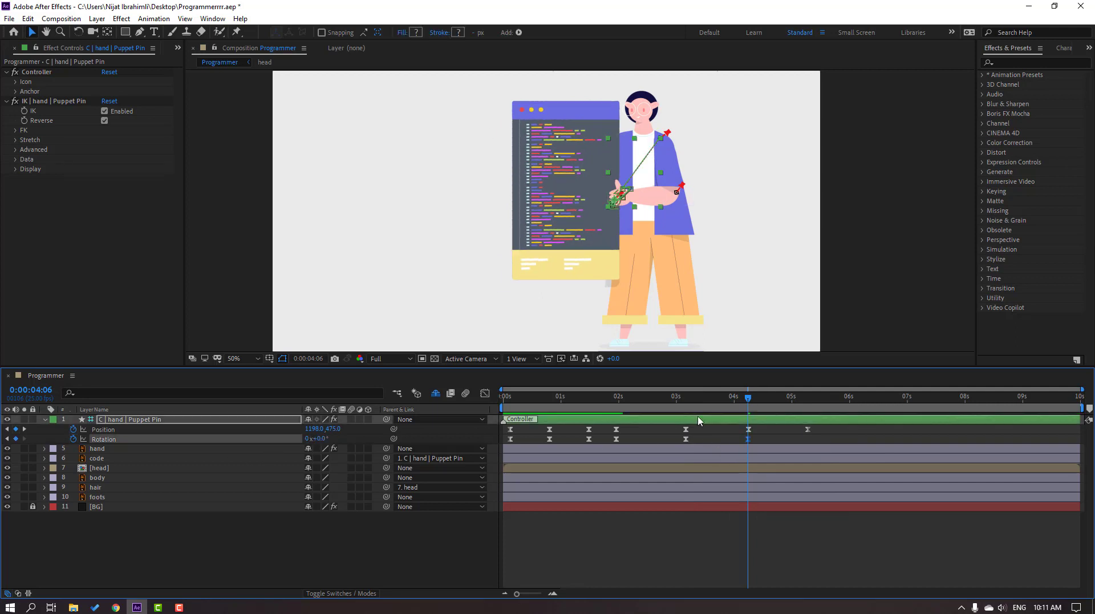
Add an opposite controller Rotation keyframe of 17 at 5 seconds.
{"action": "left_click_drag", "start_coordinate": [686, 397], "coordinate": [806, 403]}
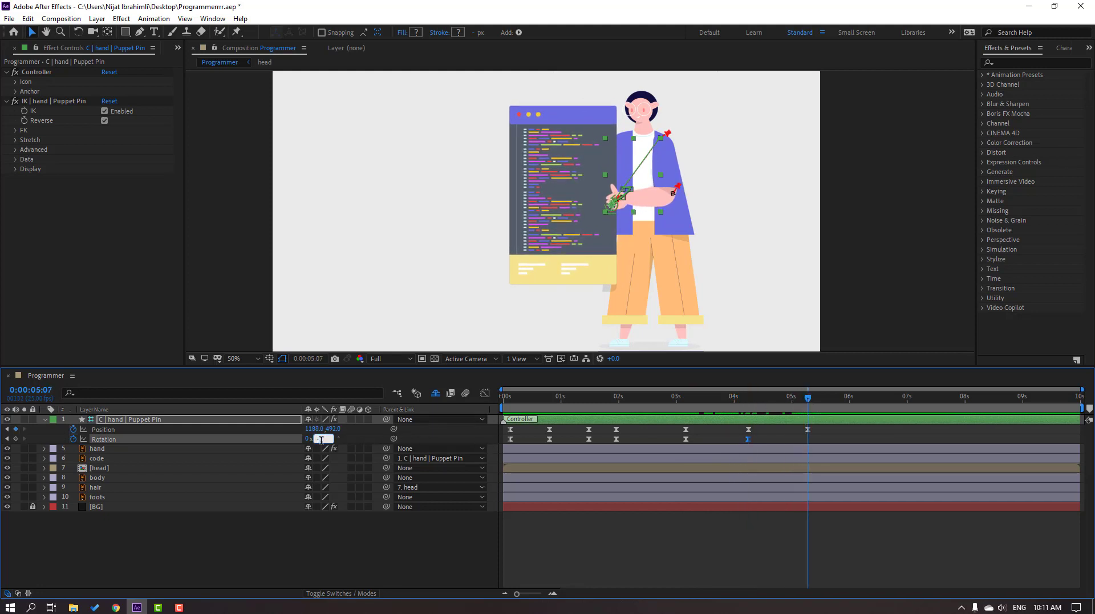
{"action": "type", "text": "17"}
{"action": "key", "text": "Return"}
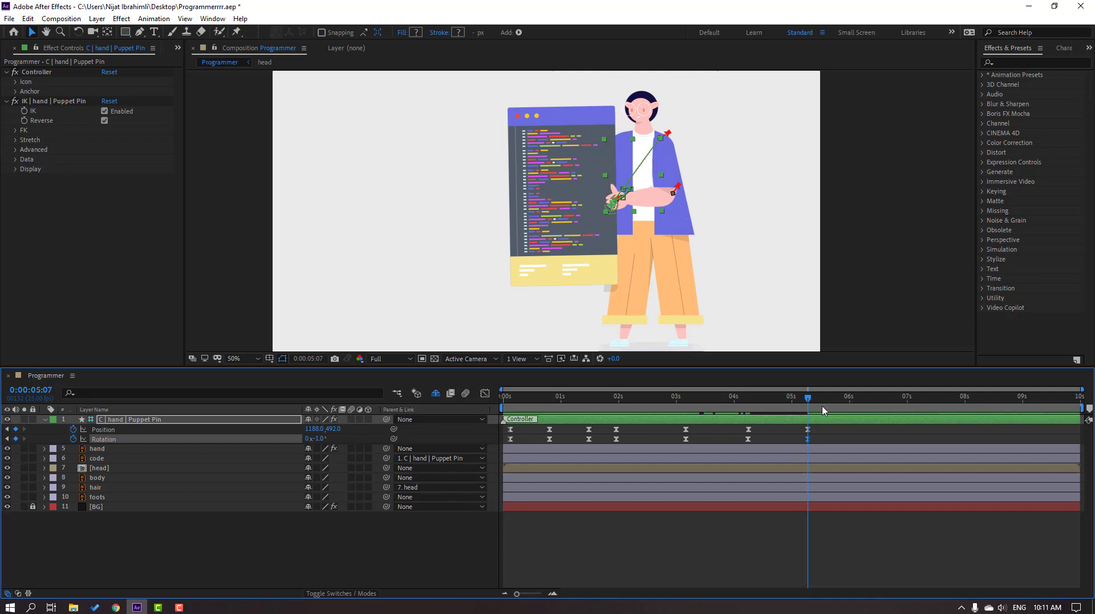
End the work area at 6 seconds and preview the animation.
{"action": "left_click_drag", "start_coordinate": [813, 407], "coordinate": [852, 406]}
{"action": "key", "text": "n"}
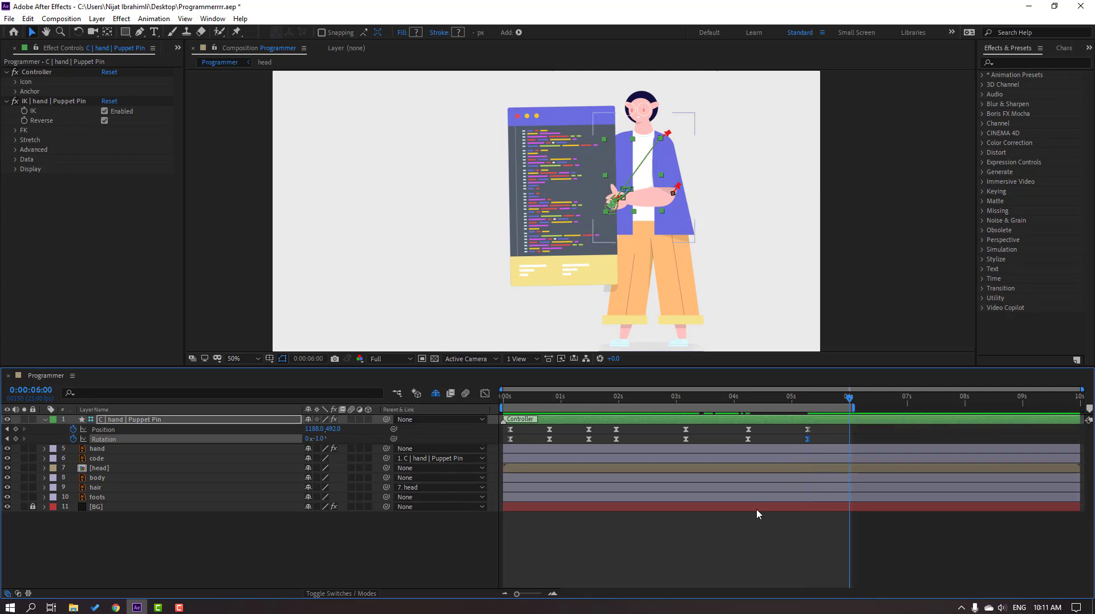
{"action": "left_click", "coordinate": [756, 513]}
{"action": "key", "text": "space"}
{"action": "key", "text": "comma"}
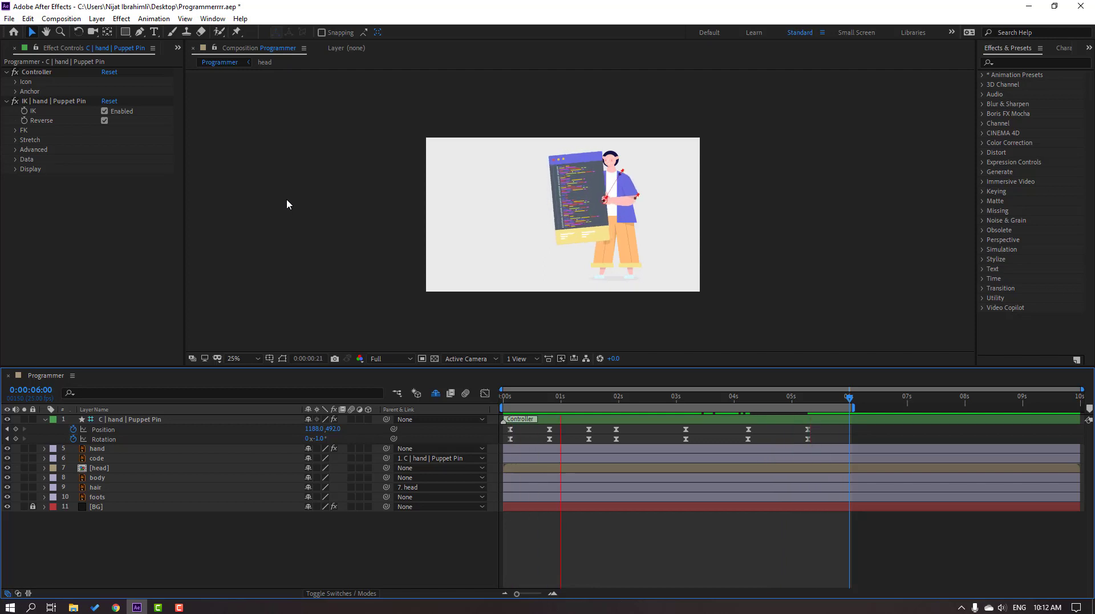
{"action": "key", "text": "period"}
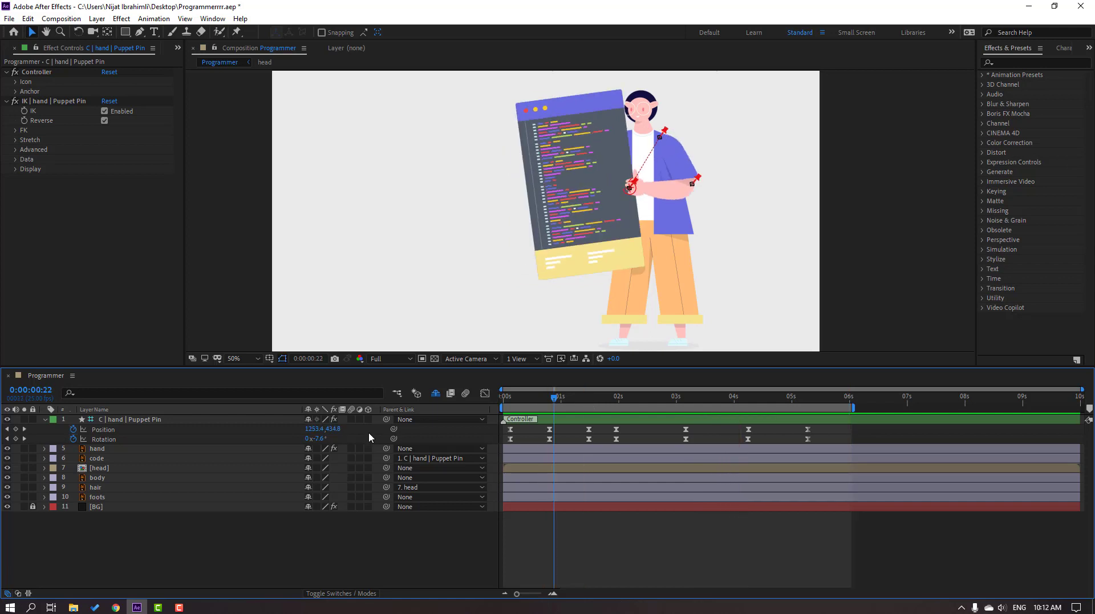
{"action": "key", "text": "Home"}
Keyframe the head's Rotation from frame 11, tilting it to -14°.
{"action": "left_click", "coordinate": [104, 471]}
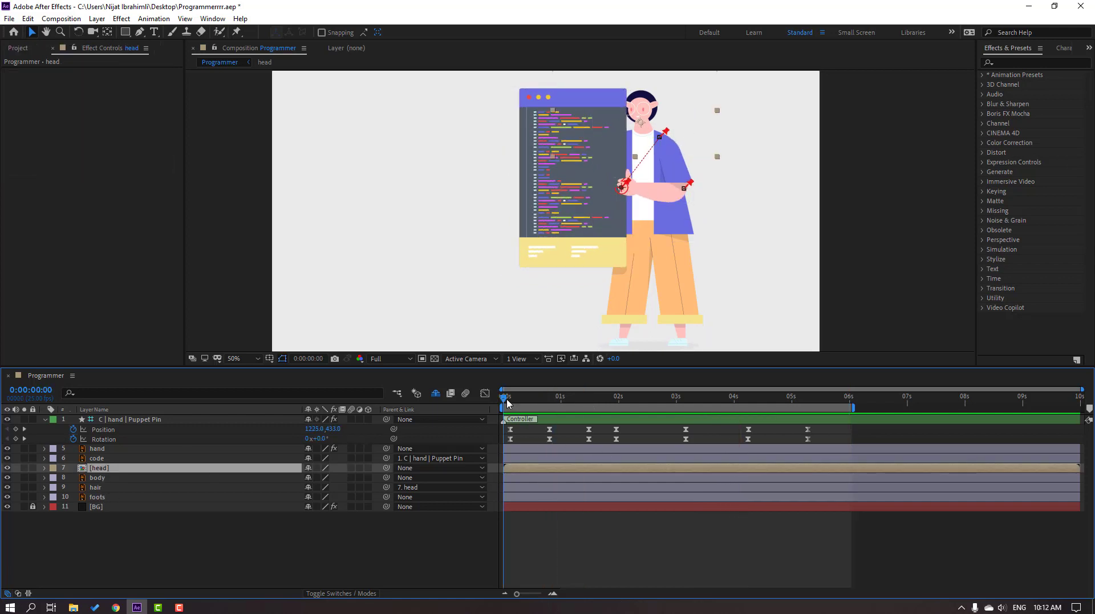
{"action": "left_click_drag", "start_coordinate": [517, 402], "coordinate": [561, 401]}
{"action": "key", "text": "alt+shift+r"}
{"action": "left_click_drag", "start_coordinate": [318, 479], "coordinate": [313, 477]}
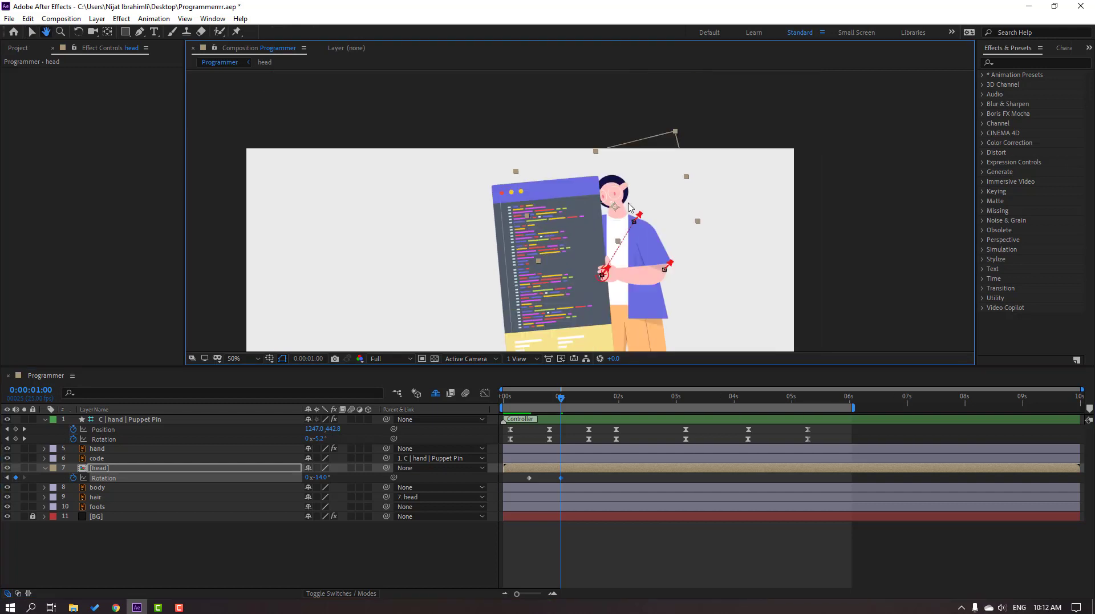
{"action": "scroll", "coordinate": [686, 231], "scroll_direction": "up", "scroll_amount": 4}
{"action": "mouse_move", "coordinate": [561, 398]}
{"action": "left_mouse_down"}
{"action": "mouse_move", "coordinate": [518, 398]}
{"action": "mouse_move", "coordinate": [560, 399]}
{"action": "left_mouse_up"}
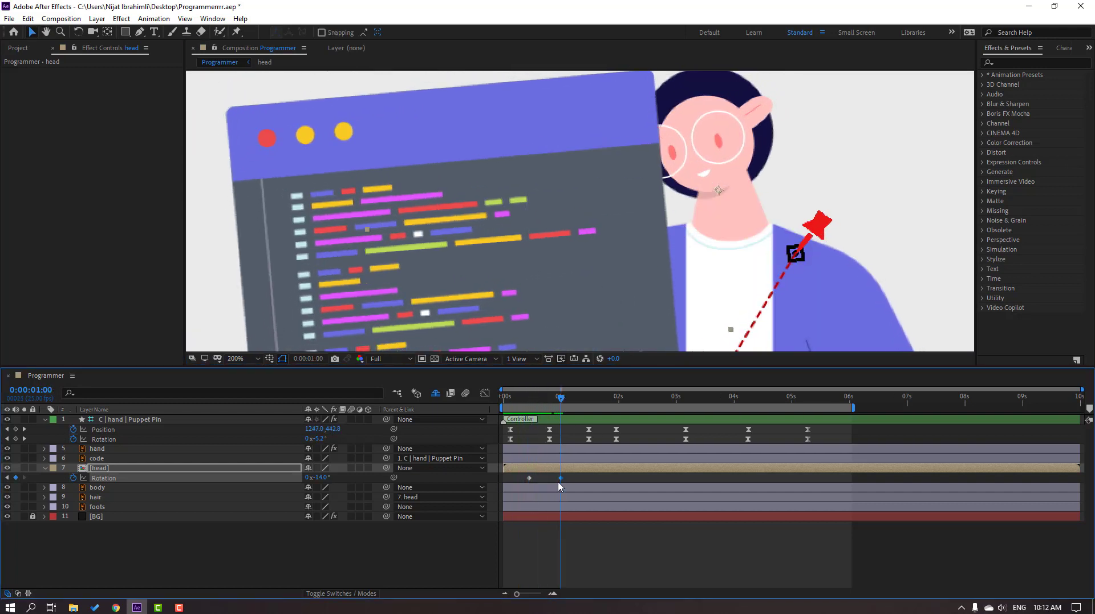
Apply Easy Ease to the head's Rotation keyframes.
{"action": "right_click", "coordinate": [530, 479]}
{"action": "mouse_move", "coordinate": [587, 473]}
{"action": "left_click", "coordinate": [687, 509]}
{"action": "left_click", "coordinate": [527, 402]}
{"action": "left_click", "coordinate": [528, 404]}
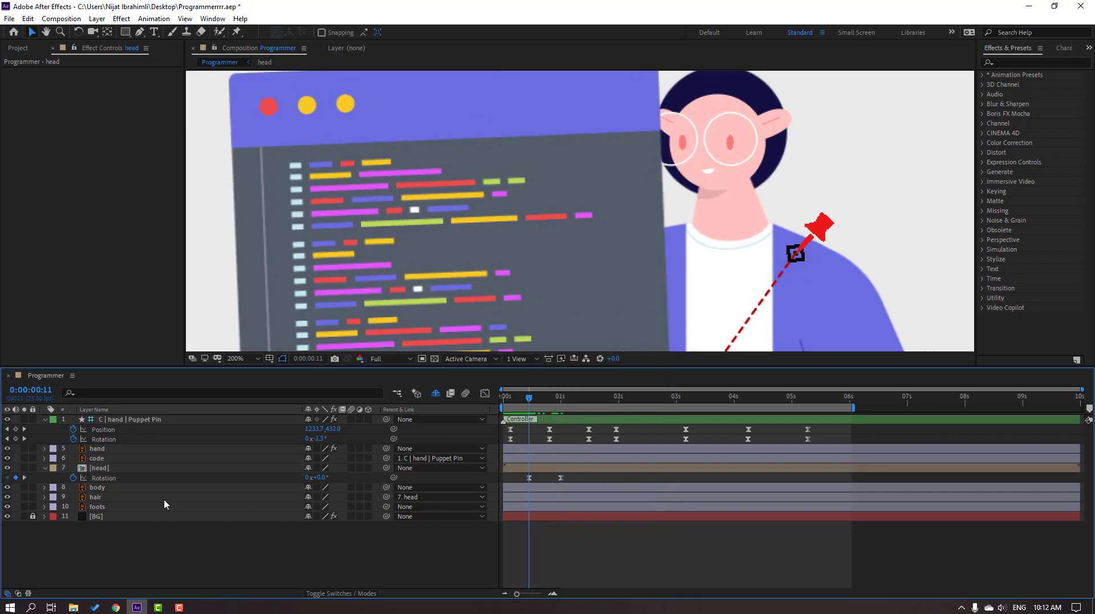
Start head Position keyframes at frame 11 and lower the head slightly at frame 18.
{"action": "left_click", "coordinate": [100, 468]}
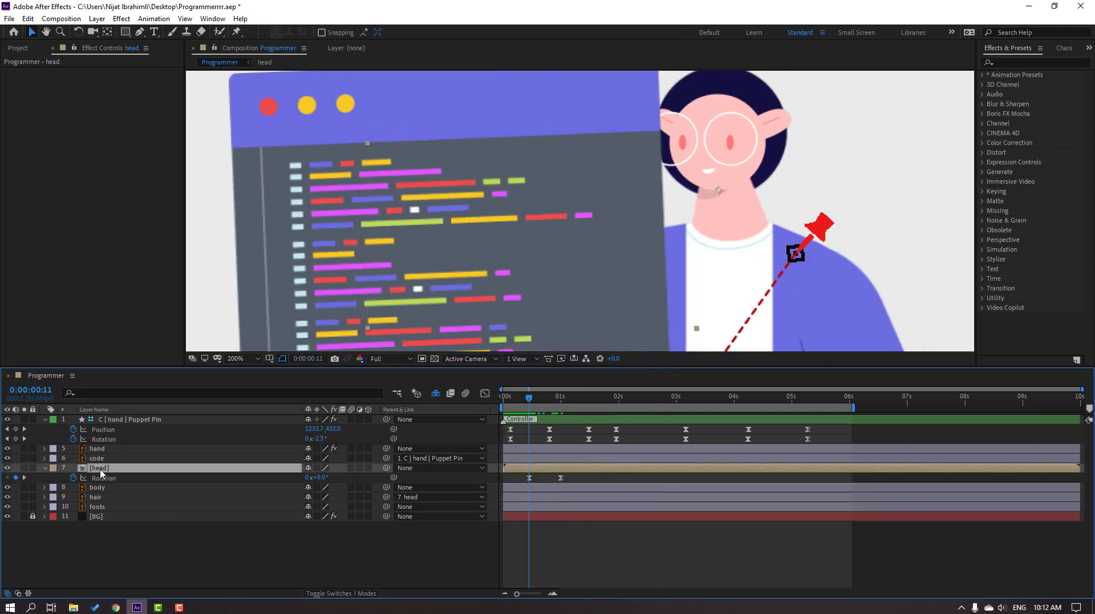
{"action": "key", "text": "shift+p"}
{"action": "left_click", "coordinate": [74, 478]}
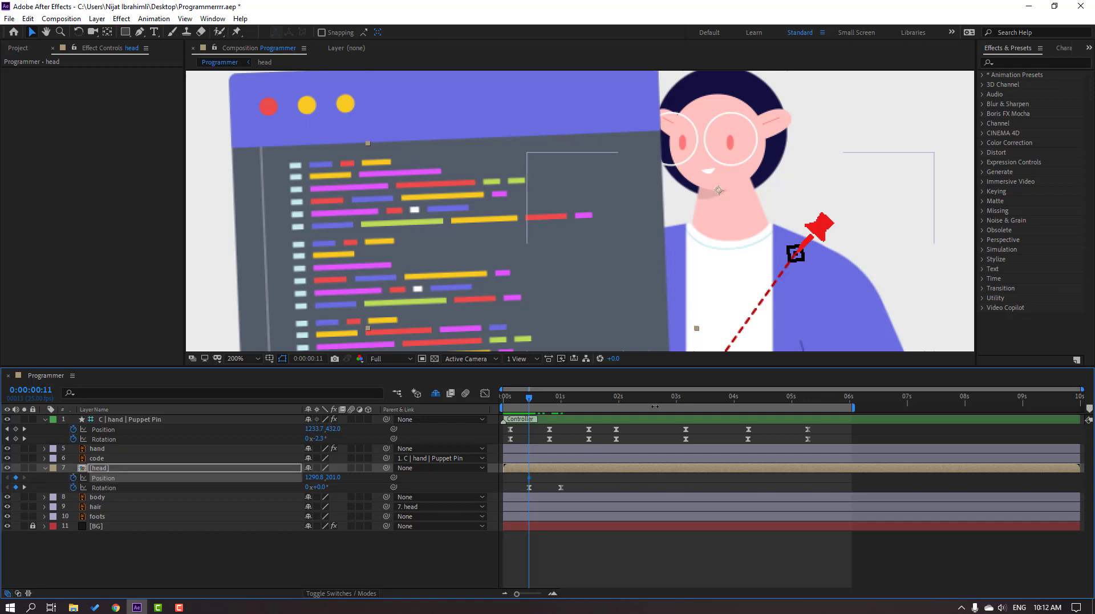
{"action": "left_click", "coordinate": [543, 405]}
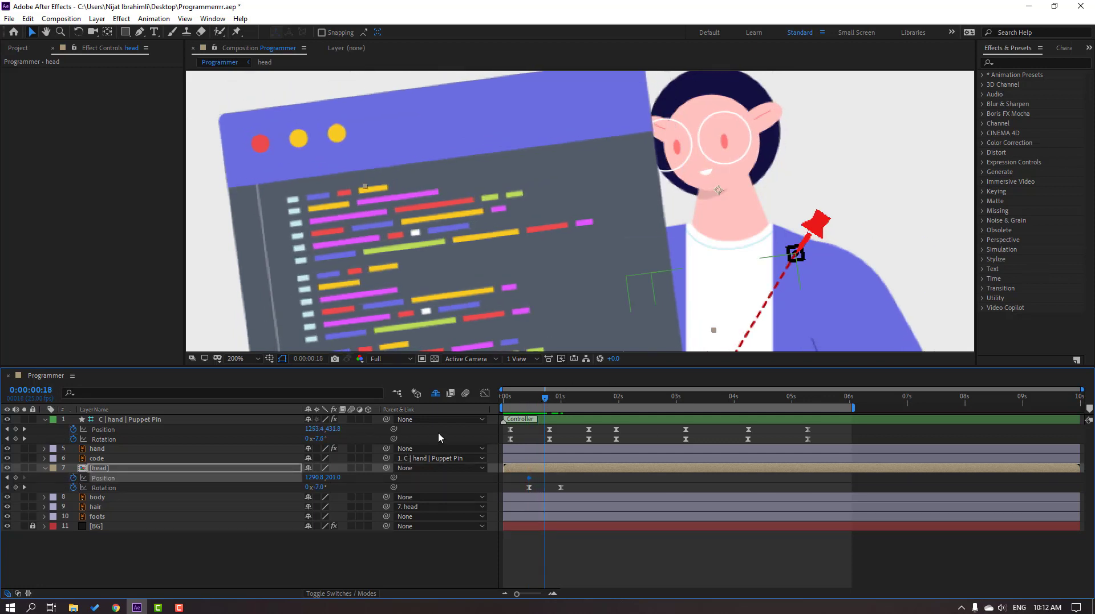
{"action": "left_click_drag", "start_coordinate": [333, 481], "coordinate": [597, 435]}
Copy the starting head position to 1 second and ease the head's Position keyframes.
{"action": "left_click_drag", "start_coordinate": [545, 402], "coordinate": [563, 406]}
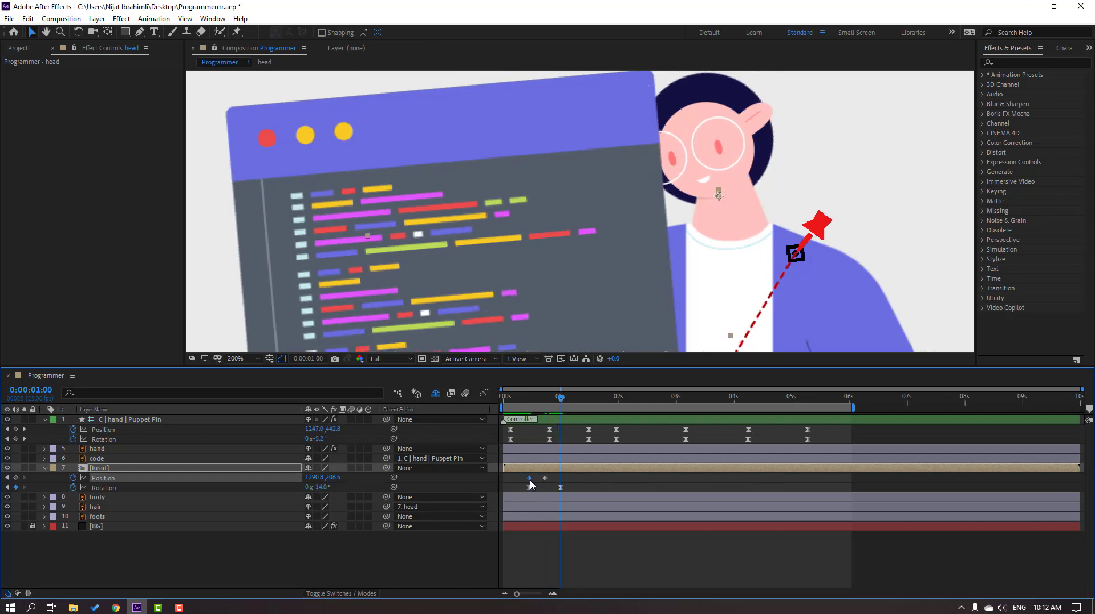
{"action": "mouse_move", "coordinate": [531, 484]}
{"action": "key", "text": "ctrl+c"}
{"action": "key", "text": "ctrl+v"}
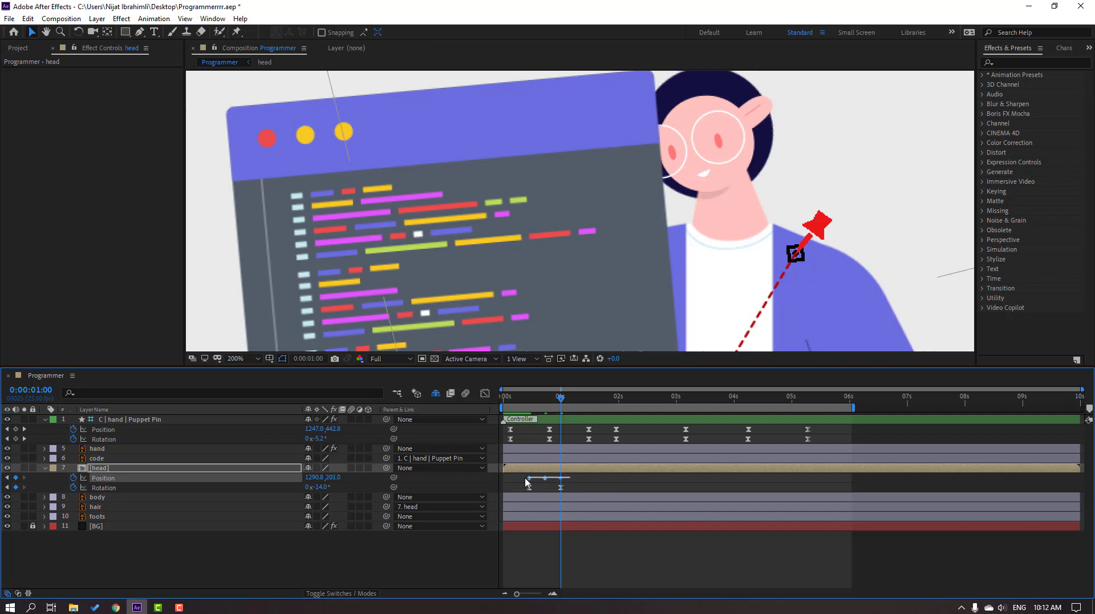
{"action": "right_click", "coordinate": [530, 481]}
{"action": "mouse_move", "coordinate": [599, 474]}
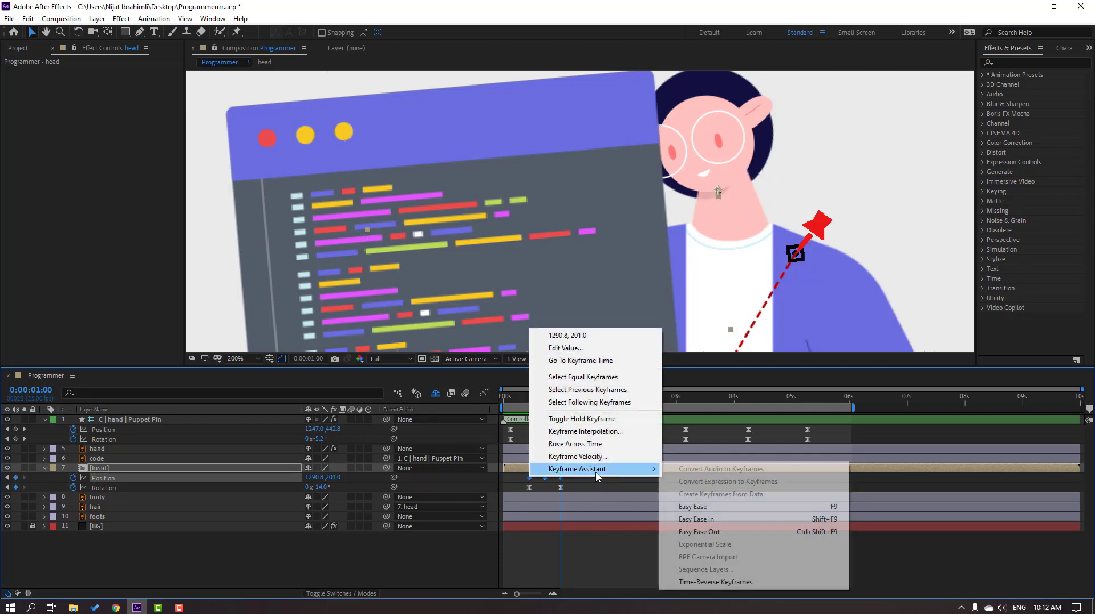
{"action": "left_click", "coordinate": [699, 508]}
{"action": "left_click", "coordinate": [645, 548]}
Preview the head motion and shift the head's keyframes a few frames later.
{"action": "key", "text": "space"}
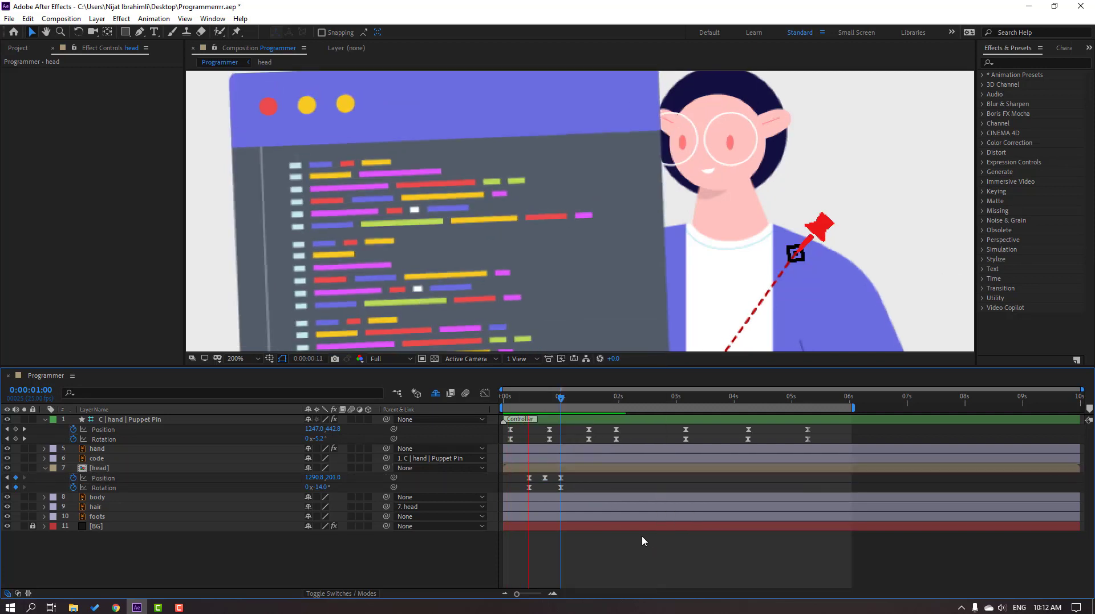
{"action": "scroll", "coordinate": [562, 295], "scroll_direction": "down", "scroll_amount": 1}
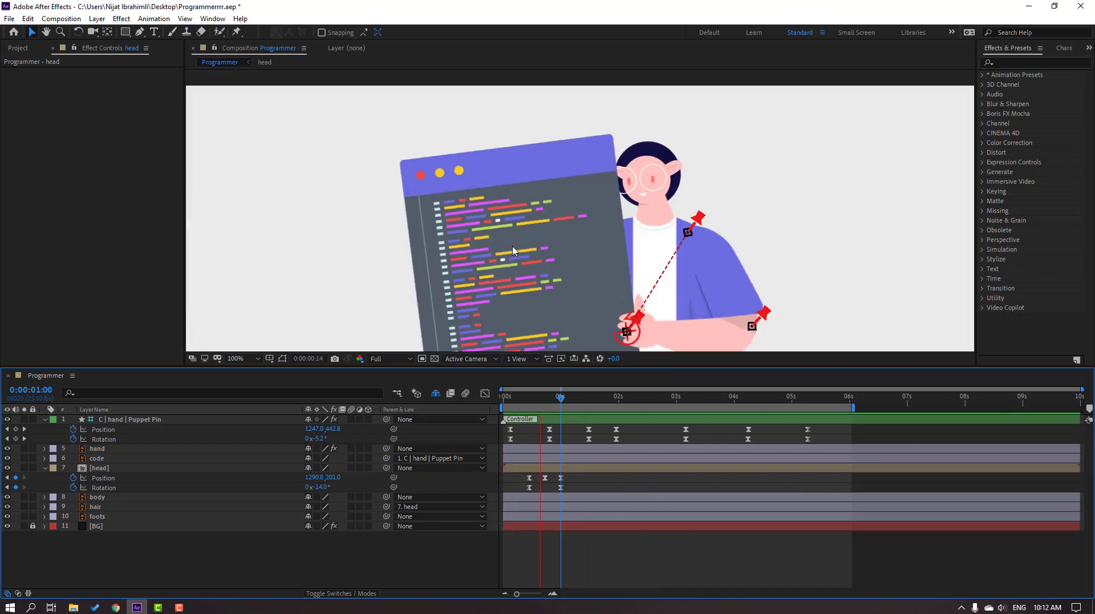
{"action": "key", "text": "space"}
{"action": "left_click_drag", "start_coordinate": [546, 489], "coordinate": [570, 487]}
{"action": "key", "text": "space"}
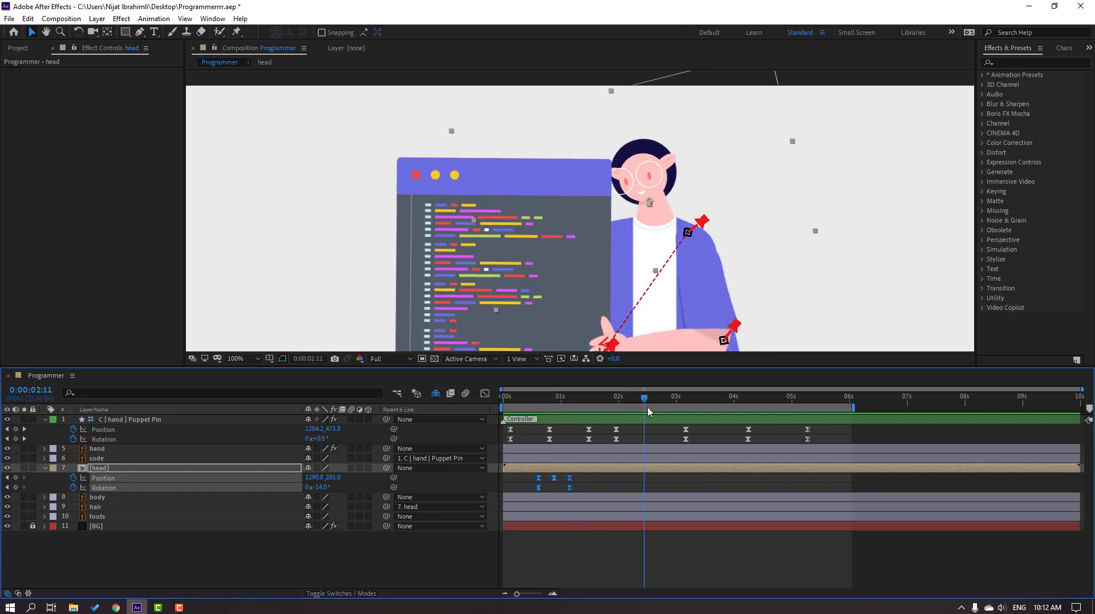
{"action": "left_click", "coordinate": [70, 543]}
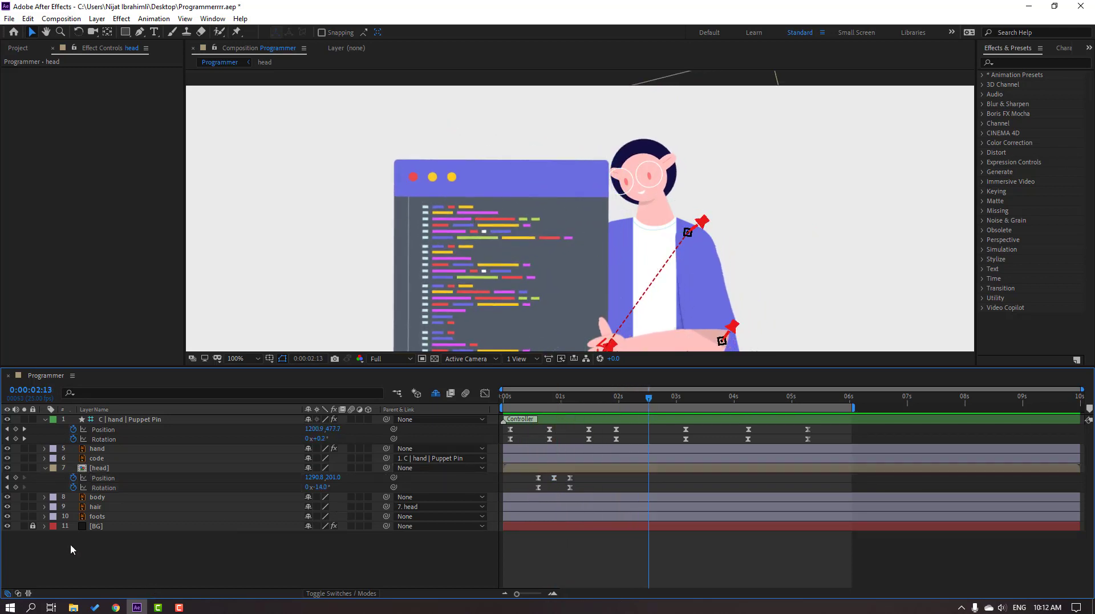
Tilt the head to +7° around 3 seconds and move its three Position keys there.
{"action": "left_click", "coordinate": [16, 487]}
{"action": "left_click", "coordinate": [678, 400]}
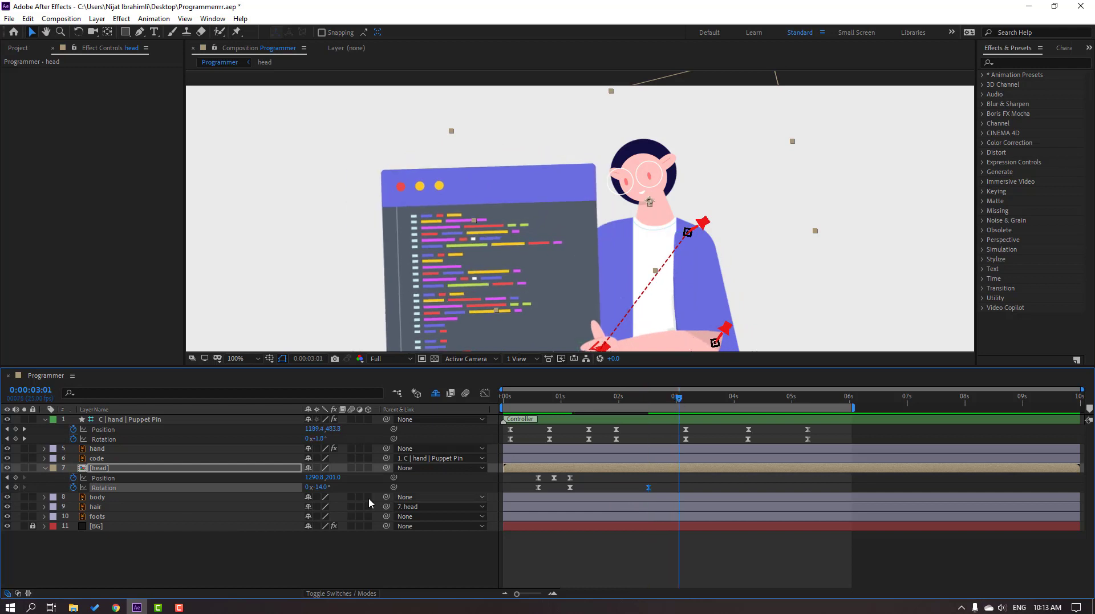
{"action": "left_click_drag", "start_coordinate": [324, 487], "coordinate": [337, 488]}
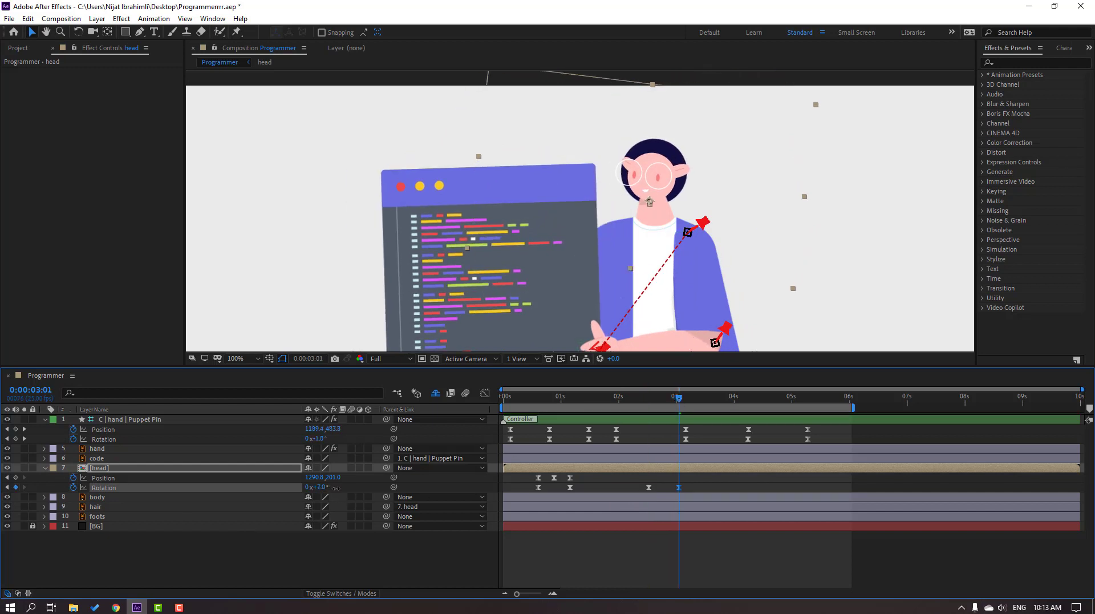
{"action": "left_click_drag", "start_coordinate": [576, 475], "coordinate": [532, 482]}
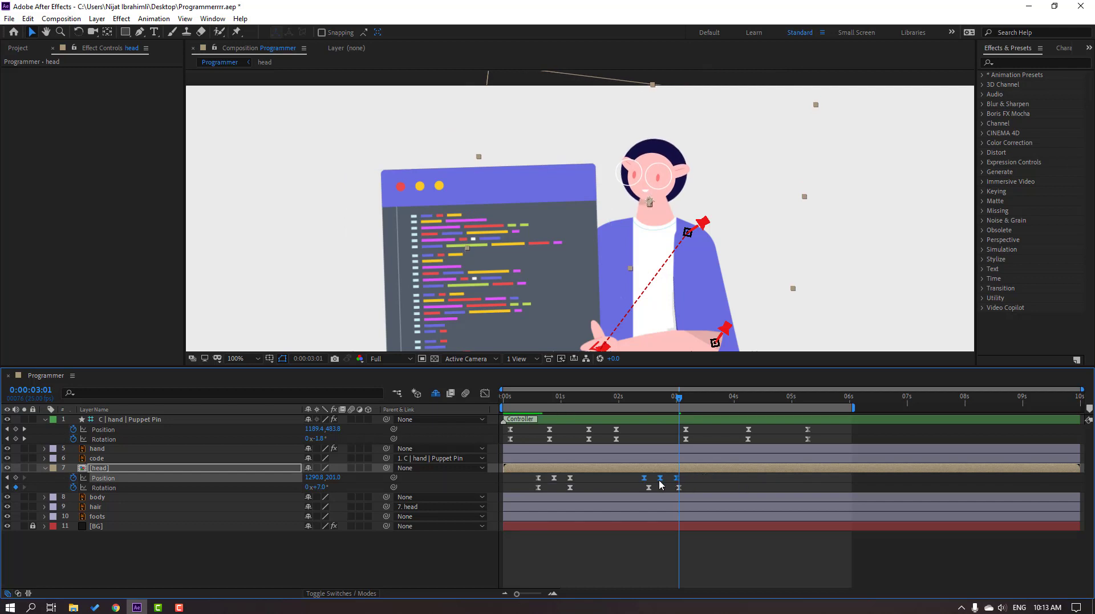
{"action": "left_click_drag", "start_coordinate": [695, 483], "coordinate": [663, 482]}
Add head Position and Rotation keyframes at 04:03.
{"action": "left_click", "coordinate": [651, 401]}
{"action": "left_click_drag", "start_coordinate": [657, 407], "coordinate": [742, 411]}
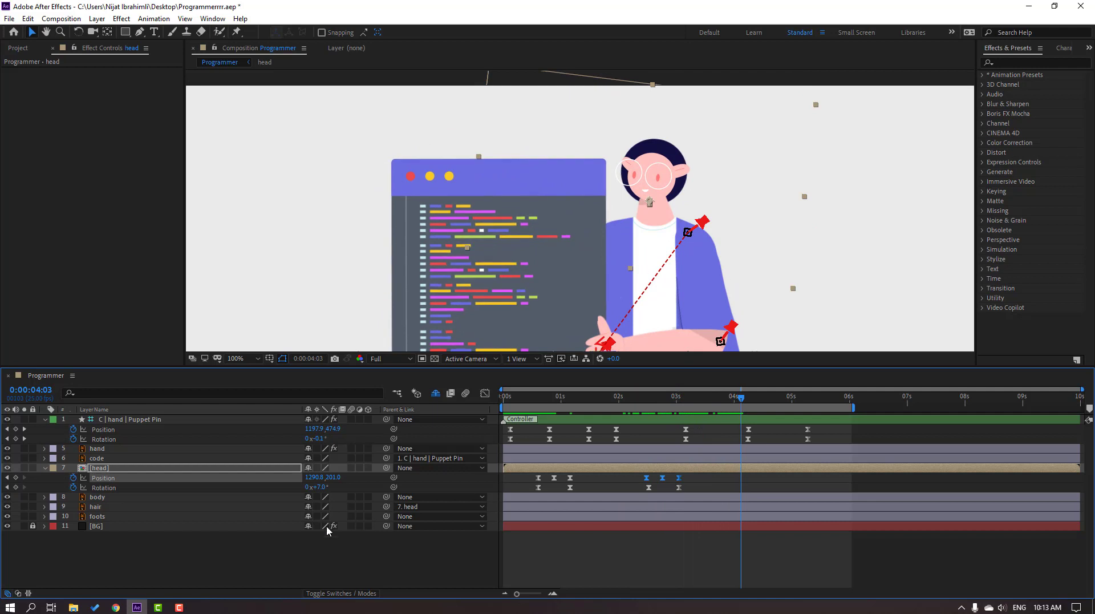
{"action": "left_click", "coordinate": [172, 526]}
{"action": "left_click", "coordinate": [15, 478]}
{"action": "left_click", "coordinate": [15, 487]}
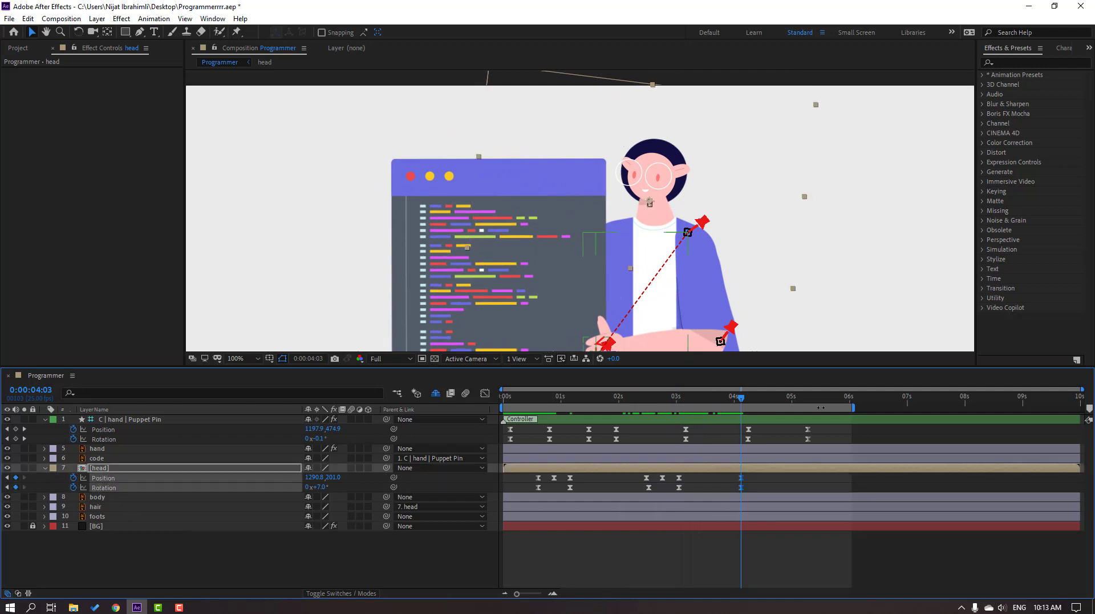
Paste a 0° head Rotation keyframe at 04:18 and reselect the three Position keyframes.
{"action": "left_click_drag", "start_coordinate": [753, 402], "coordinate": [776, 403]}
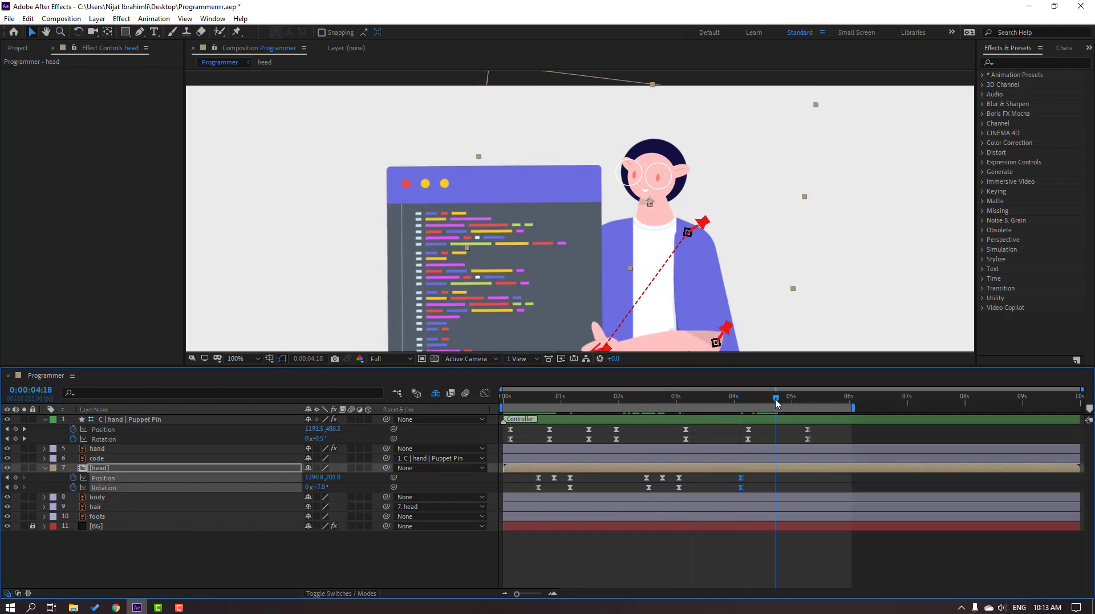
{"action": "left_click", "coordinate": [541, 555]}
{"action": "left_click", "coordinate": [538, 488]}
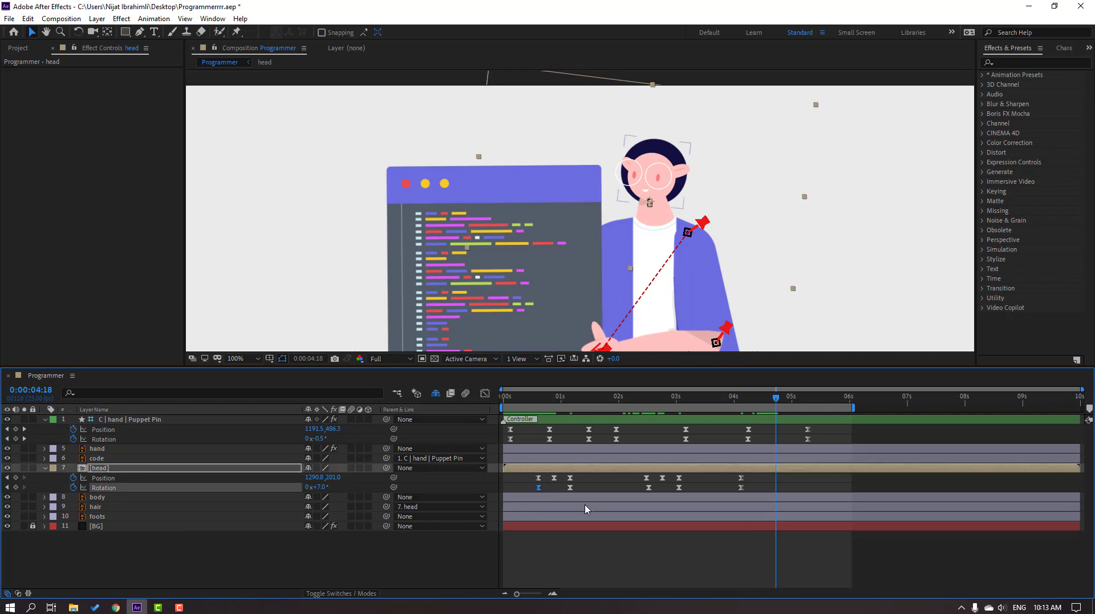
{"action": "key", "text": "ctrl+v"}
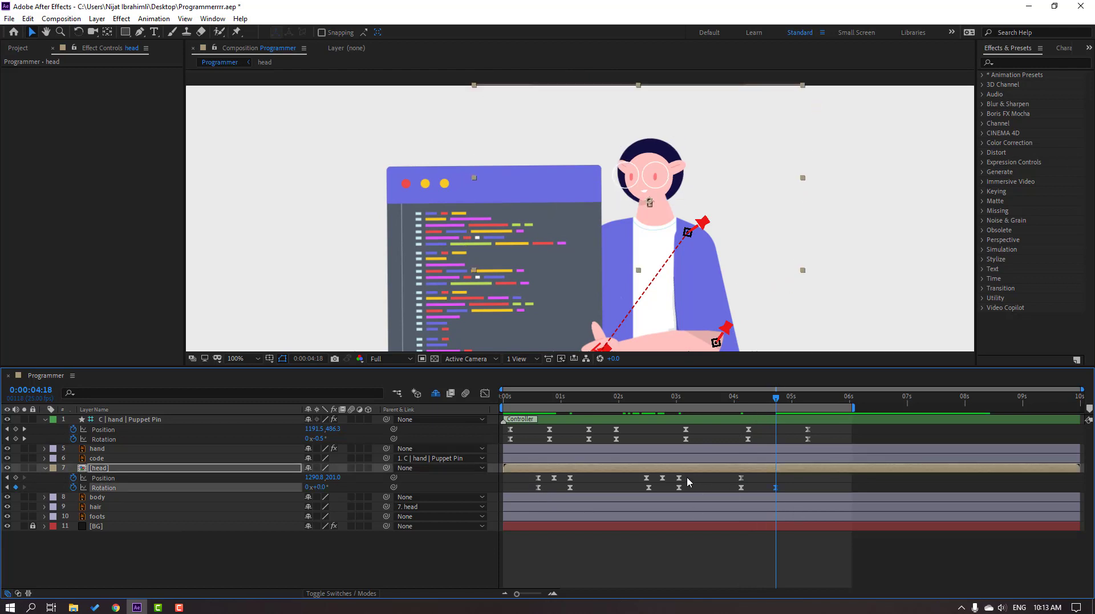
{"action": "left_click_drag", "start_coordinate": [688, 482], "coordinate": [643, 477]}
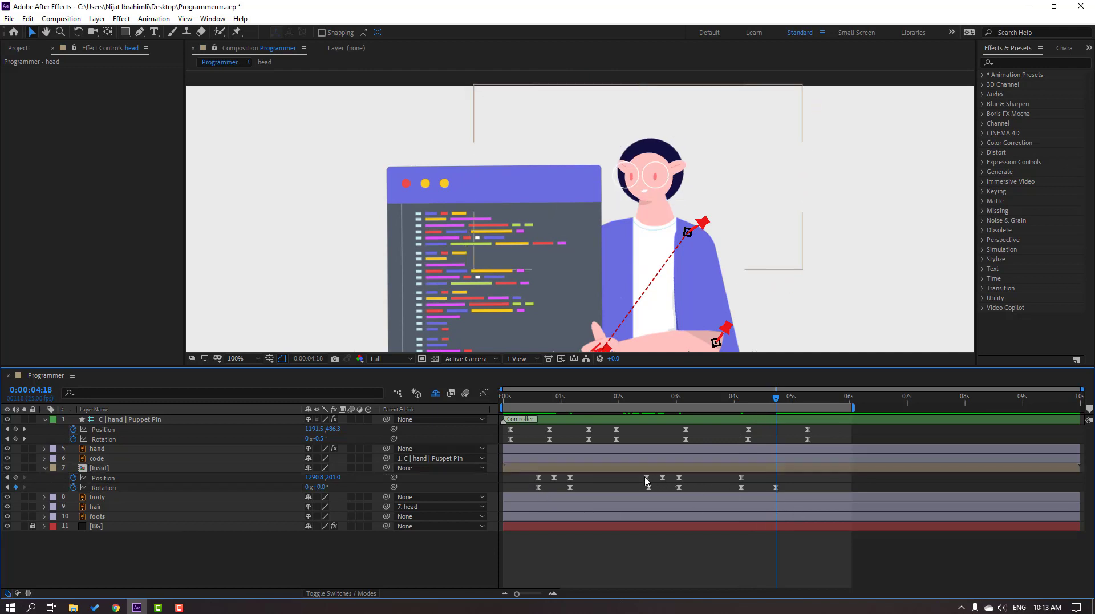
{"action": "left_click", "coordinate": [742, 404]}
{"action": "left_click_drag", "start_coordinate": [740, 403], "coordinate": [813, 404]}
Fit the whole composition in the viewer and play a preview.
{"action": "scroll", "coordinate": [582, 321], "scroll_direction": "down", "scroll_amount": 2}
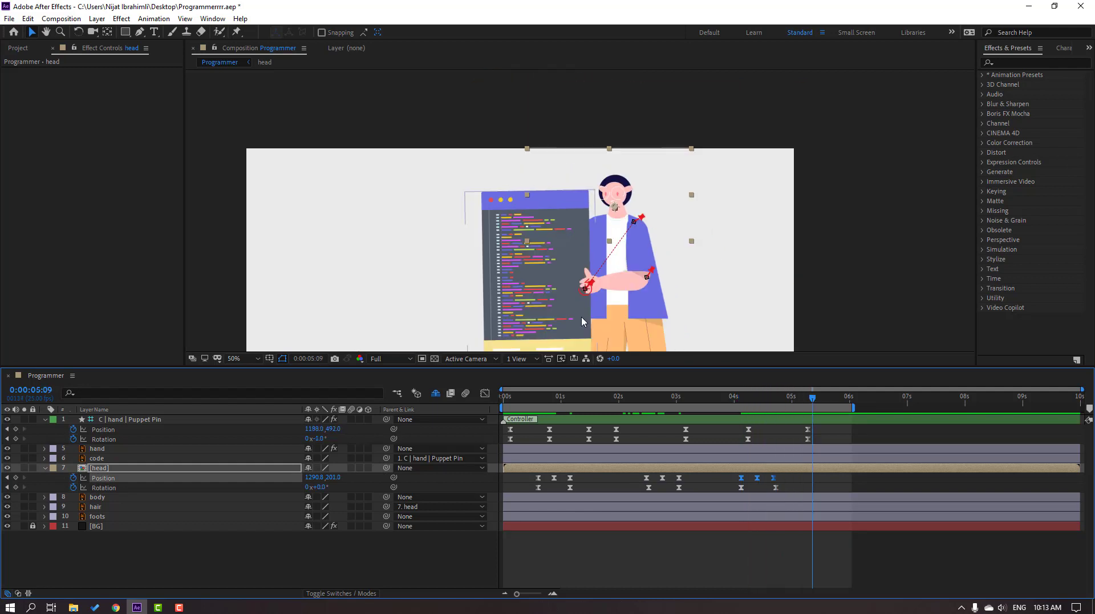
{"action": "left_click", "coordinate": [245, 358]}
{"action": "left_click", "coordinate": [245, 383]}
{"action": "left_click", "coordinate": [577, 557]}
{"action": "key", "text": "space"}
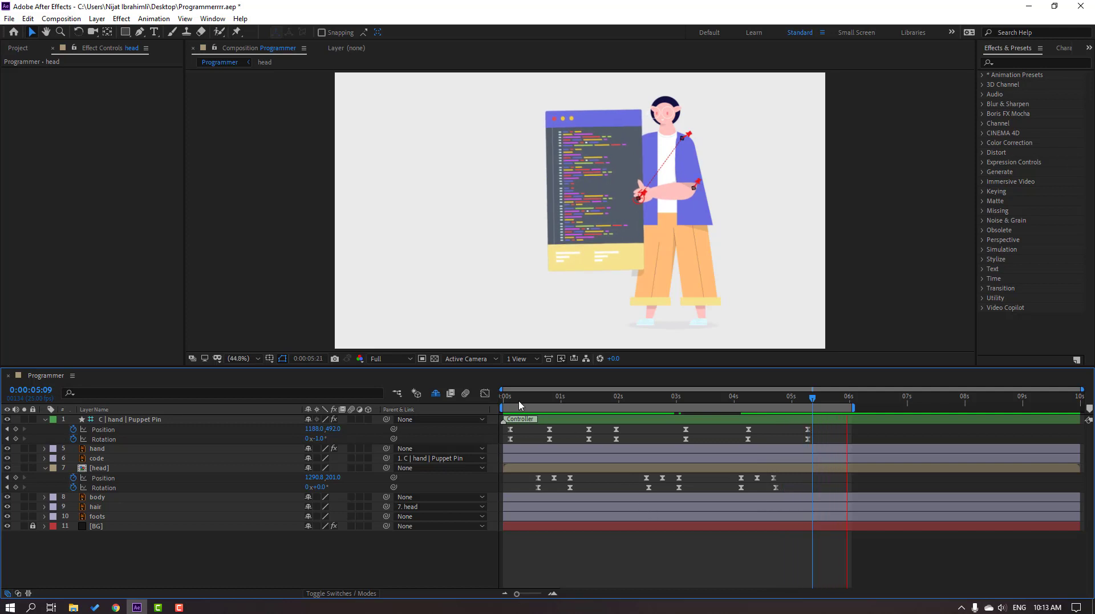
Start keyframing the body's Rotation and tilt it to about -4° at 00:21.
{"action": "left_click", "coordinate": [108, 497]}
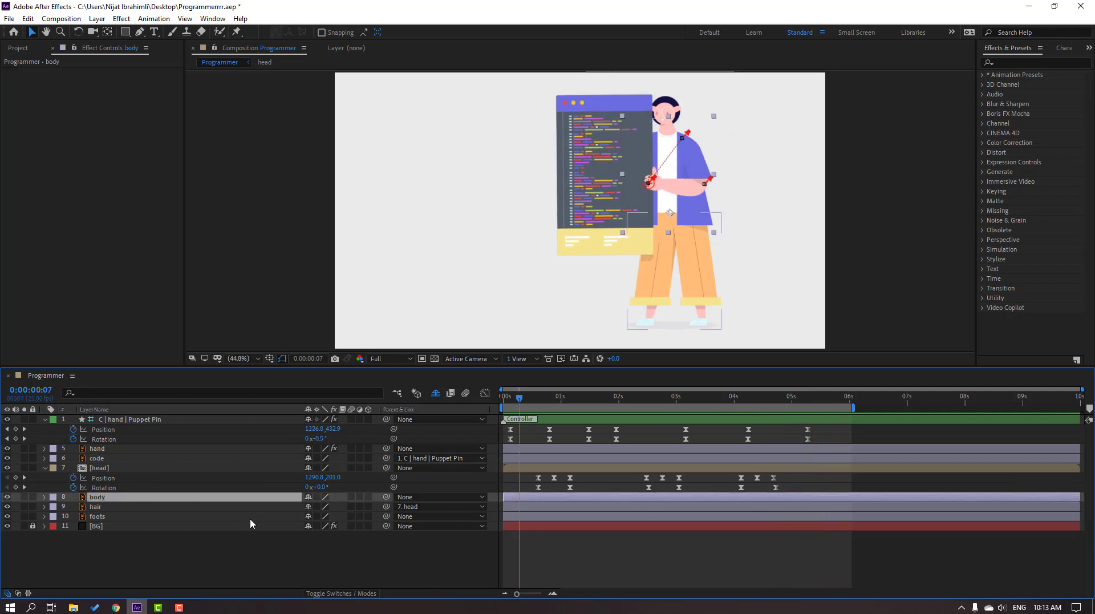
{"action": "key", "text": "r"}
{"action": "left_click", "coordinate": [73, 507]}
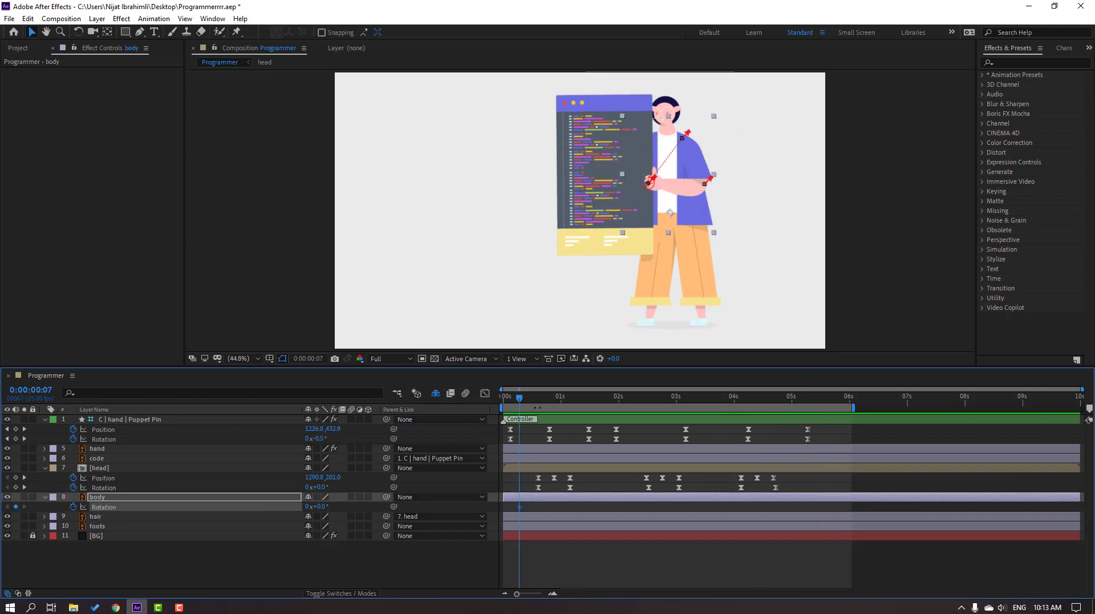
{"action": "key", "text": "space"}
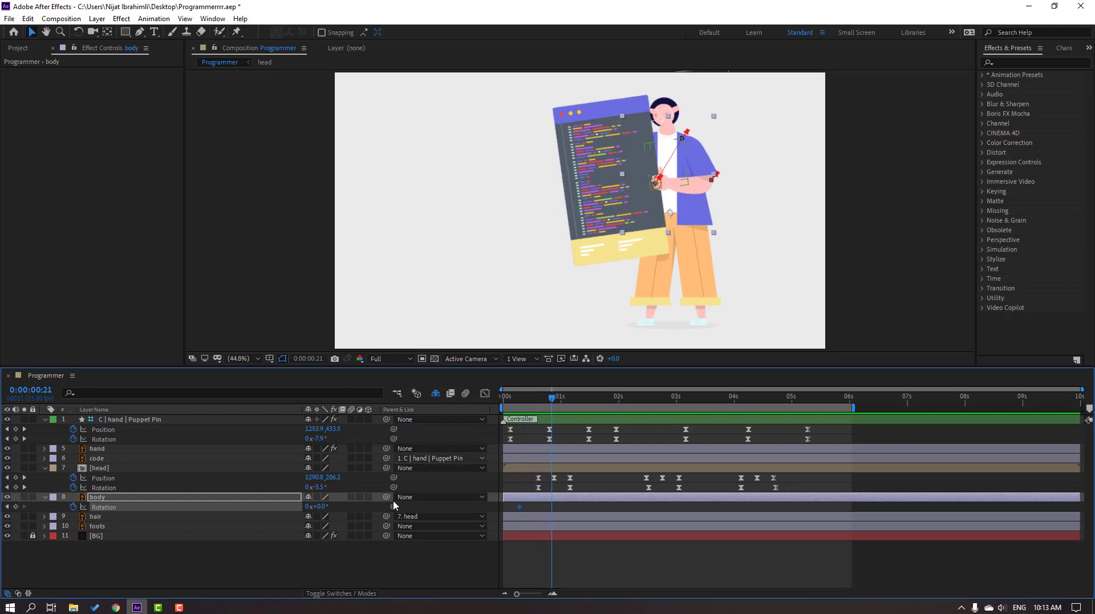
{"action": "left_click_drag", "start_coordinate": [316, 507], "coordinate": [311, 507]}
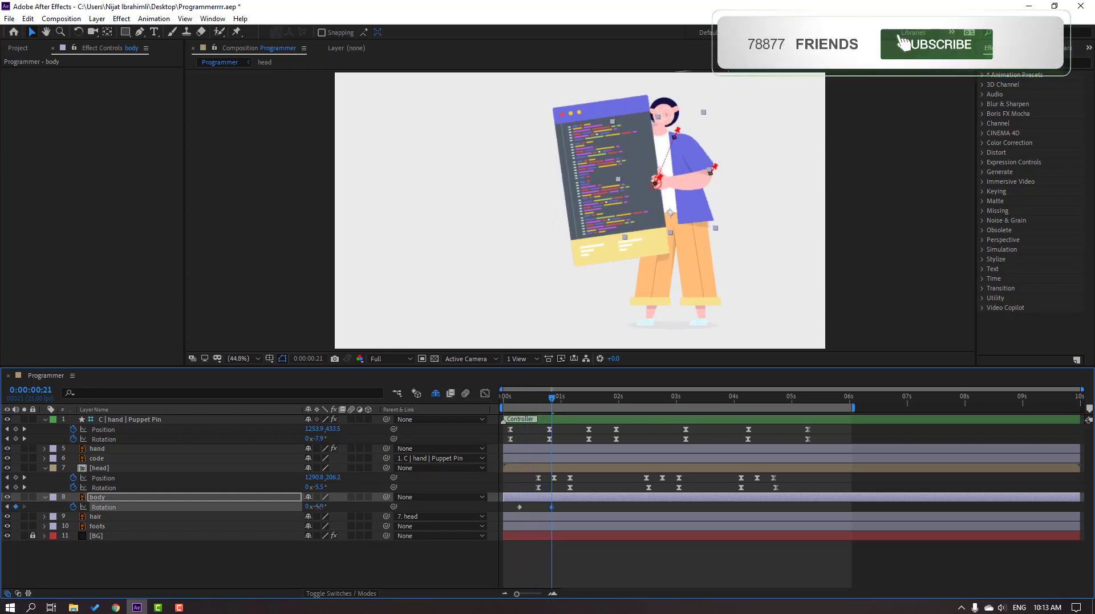
{"action": "key", "text": "Page_Up"}
{"action": "key", "text": "Page_Up"}
{"action": "key", "text": "Page_Up"}
{"action": "key", "text": "Page_Up"}
{"action": "key", "text": "Page_Up"}
{"action": "key", "text": "Page_Up"}
{"action": "key", "text": "Page_Up"}
{"action": "key", "text": "Page_Up"}
{"action": "key", "text": "Page_Up"}
{"action": "key", "text": "Page_Up"}
{"action": "key", "text": "Page_Up"}
{"action": "key", "text": "Page_Up"}
{"action": "key", "text": "Page_Up"}
{"action": "key", "text": "Page_Up"}
{"action": "key", "text": "Page_Up"}
{"action": "key", "text": "Page_Up"}
{"action": "key", "text": "Page_Up"}
{"action": "key", "text": "Page_Up"}
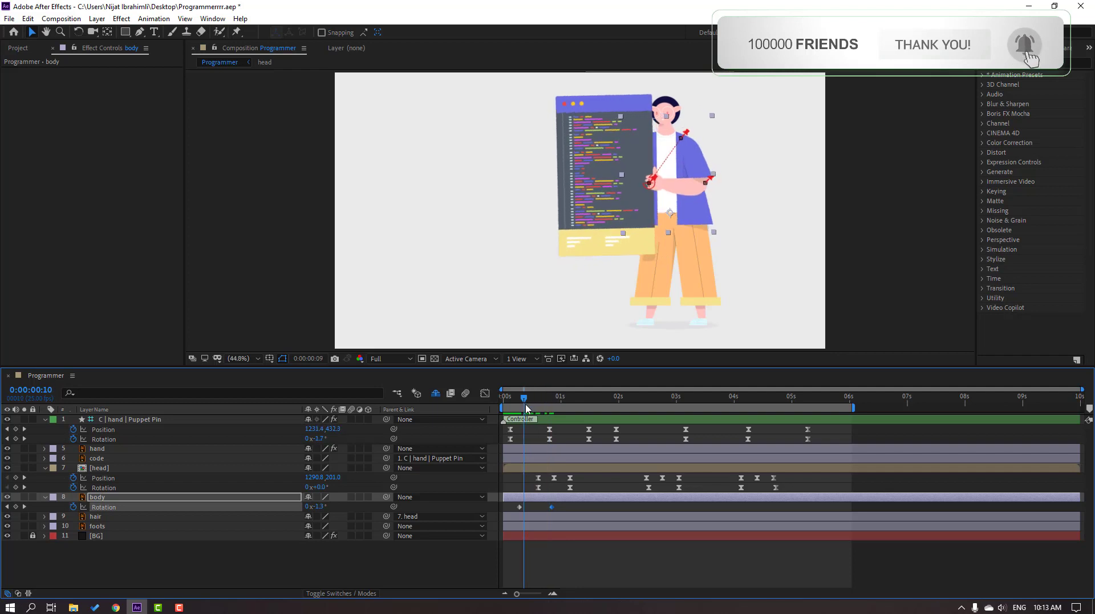
{"action": "key", "text": "Page_Up"}
{"action": "key", "text": "Page_Up"}
{"action": "key", "text": "Page_Up"}
Parent the head layer to the body and tilt the body to +2° at 01:08.
{"action": "left_click", "coordinate": [121, 469]}
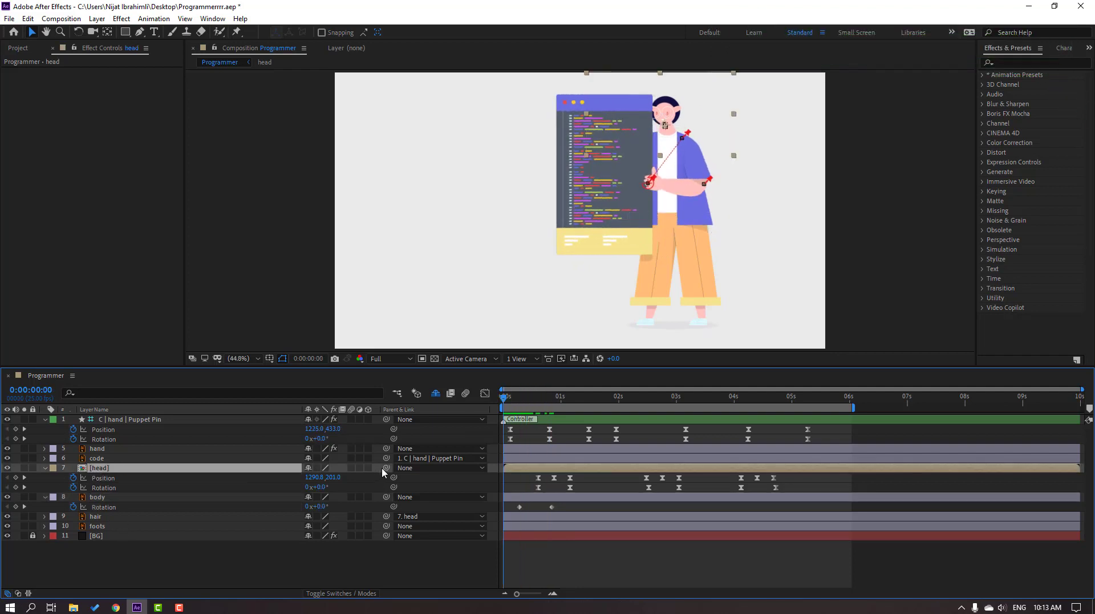
{"action": "left_click_drag", "start_coordinate": [177, 489], "coordinate": [97, 499]}
{"action": "left_click_drag", "start_coordinate": [519, 406], "coordinate": [579, 399]}
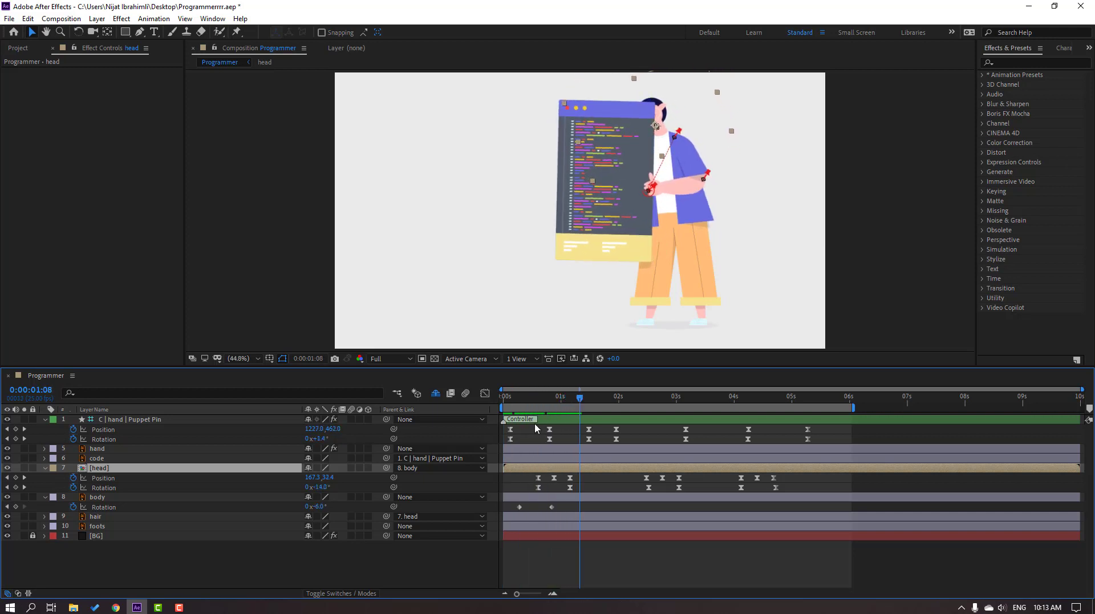
{"action": "left_click_drag", "start_coordinate": [322, 510], "coordinate": [547, 517]}
Apply Easy Ease to the body Rotation keyframes and preview the motion.
{"action": "right_click", "coordinate": [520, 506]}
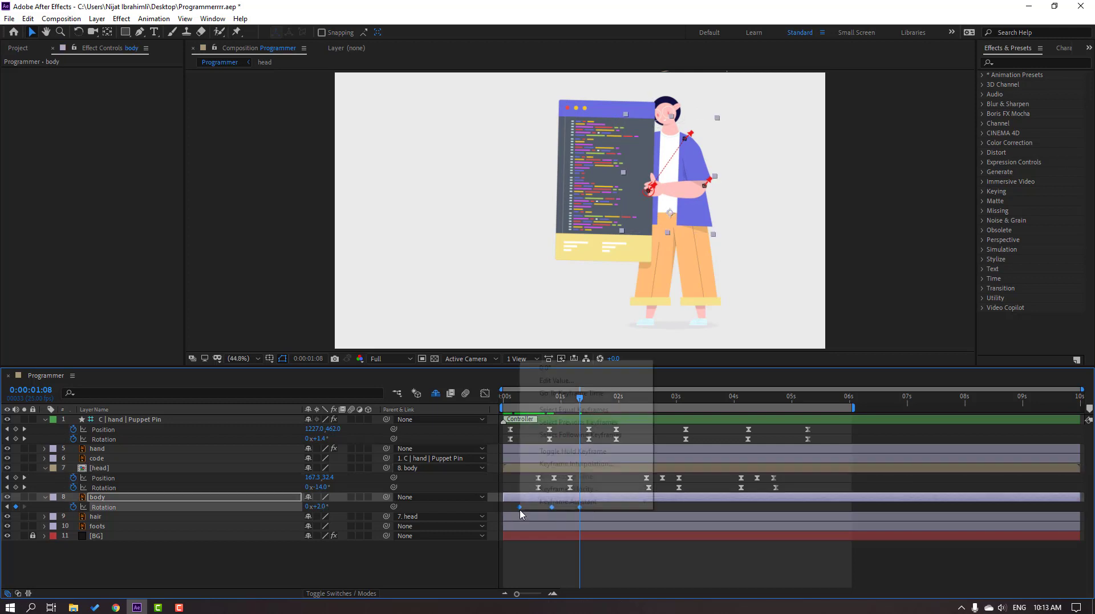
{"action": "mouse_move", "coordinate": [588, 498]}
{"action": "left_click", "coordinate": [713, 422]}
{"action": "left_click", "coordinate": [650, 547]}
{"action": "key", "text": "space"}
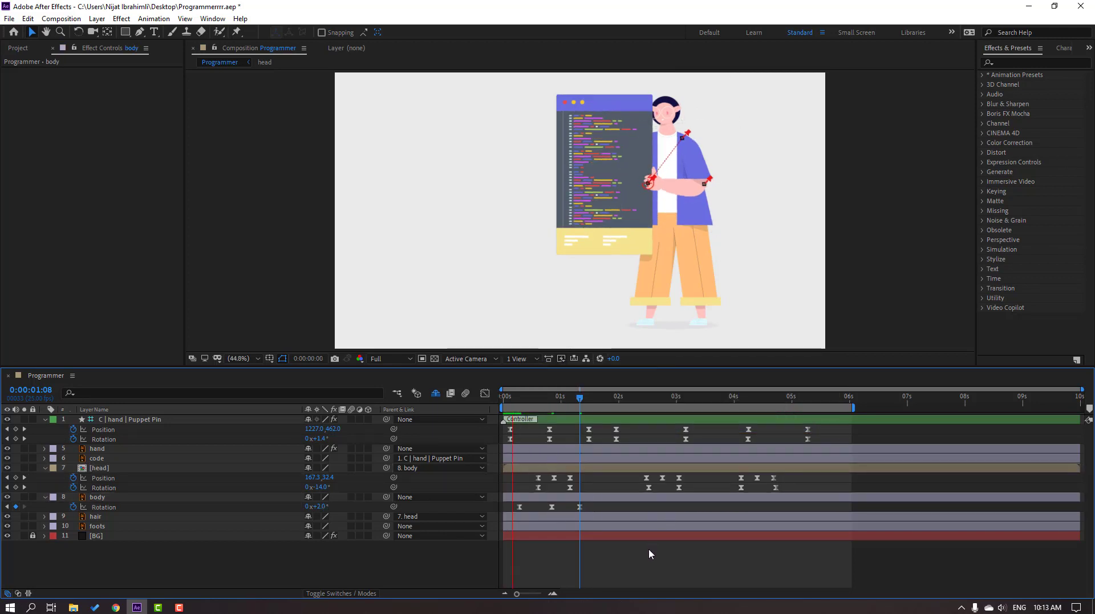
{"action": "key", "text": "space"}
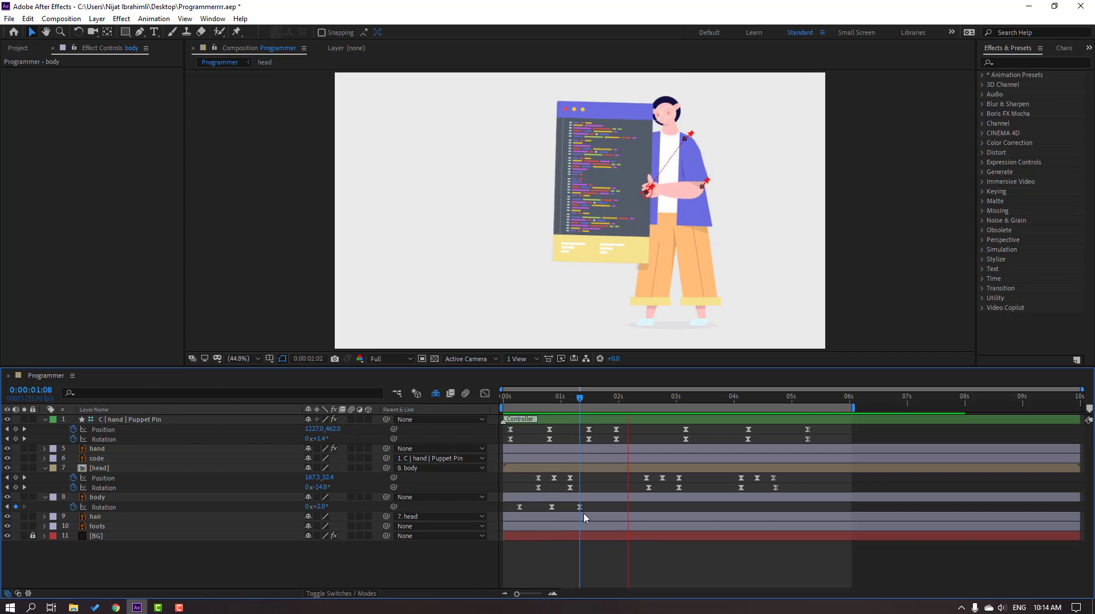
Shift the last body Rotation key to 01:21 and add another key near 02:06.
{"action": "left_click_drag", "start_coordinate": [595, 503], "coordinate": [528, 509]}
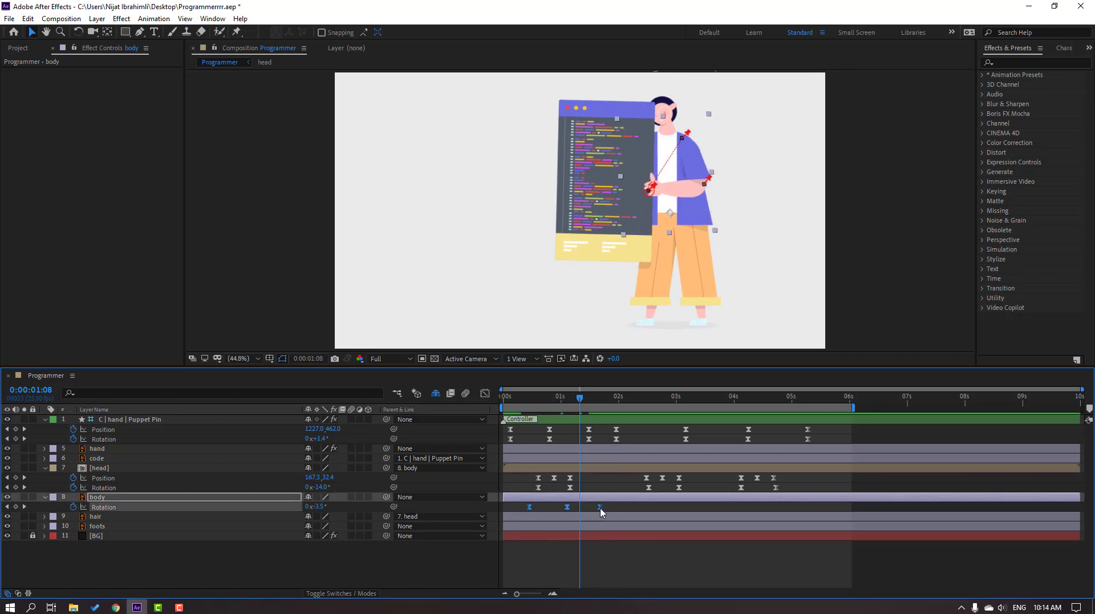
{"action": "left_click_drag", "start_coordinate": [607, 511], "coordinate": [611, 518]}
{"action": "key", "text": "space"}
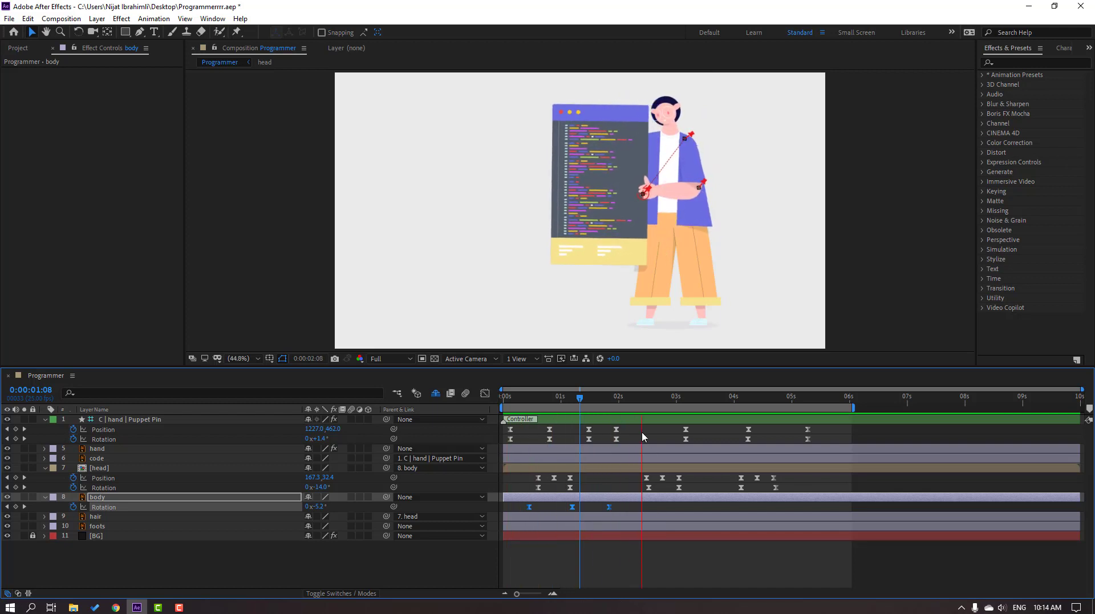
{"action": "left_click_drag", "start_coordinate": [580, 398], "coordinate": [632, 399]}
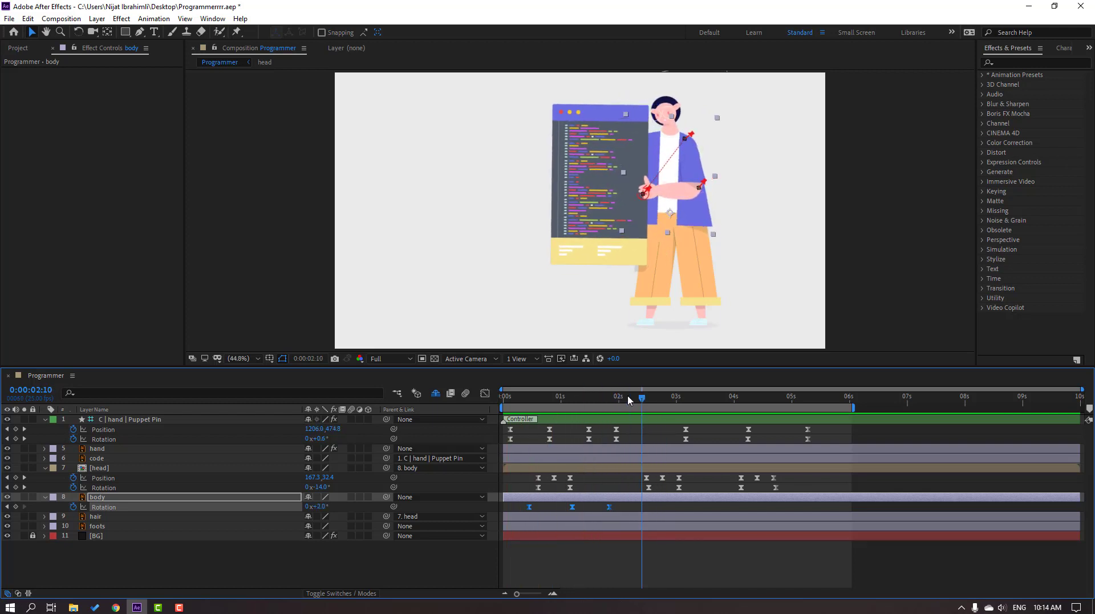
{"action": "left_click", "coordinate": [255, 558]}
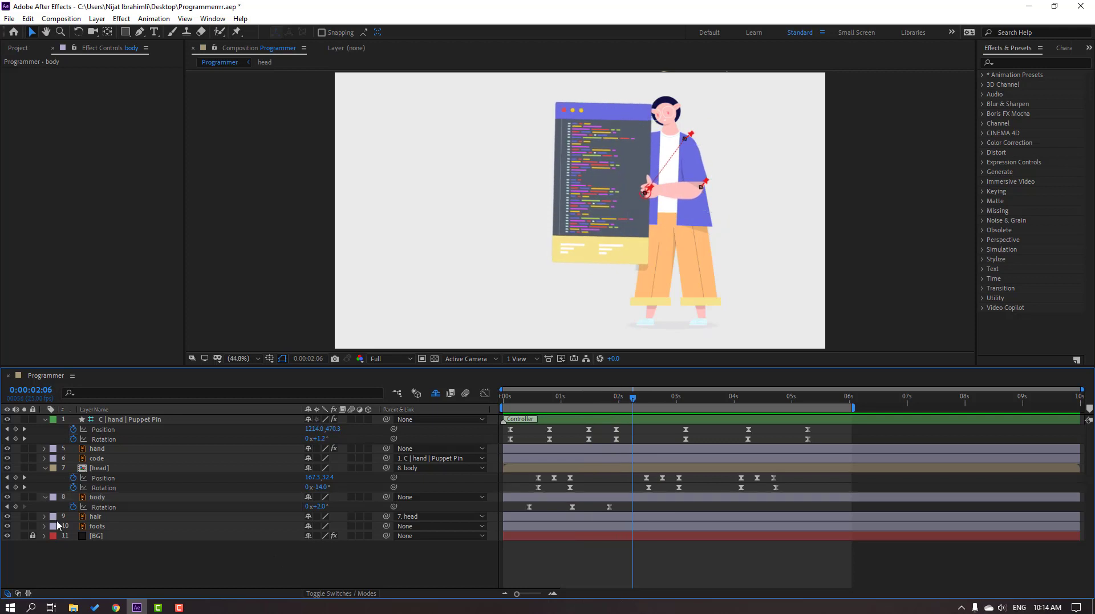
{"action": "left_click", "coordinate": [15, 507]}
{"action": "left_click_drag", "start_coordinate": [634, 509], "coordinate": [653, 505]}
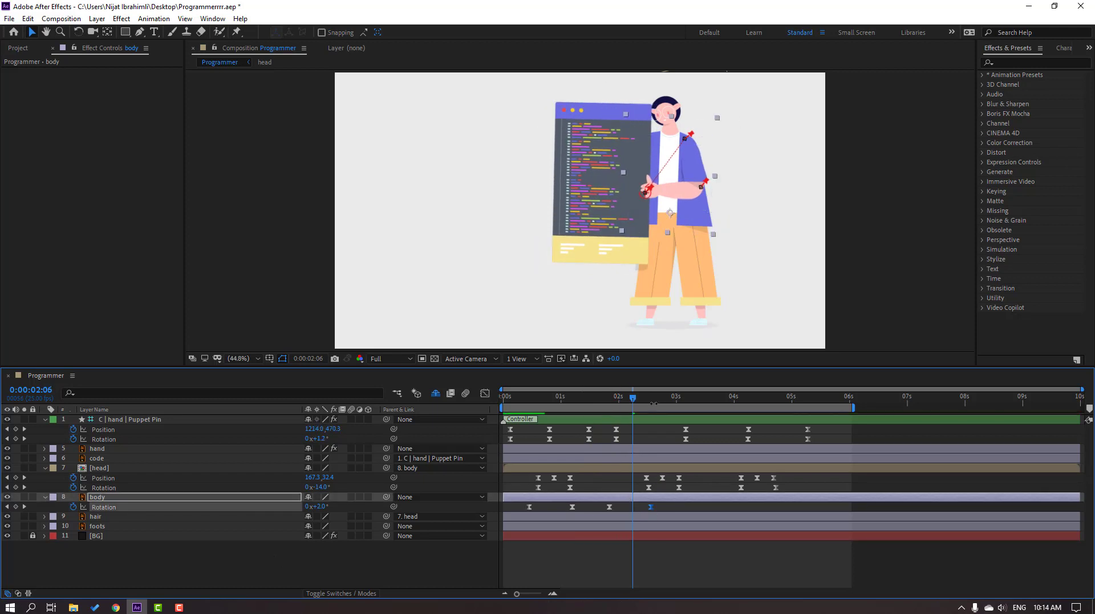
Tilt the body to a new angle at 03:08 and paste a 0° key at 04:23.
{"action": "key", "text": "space"}
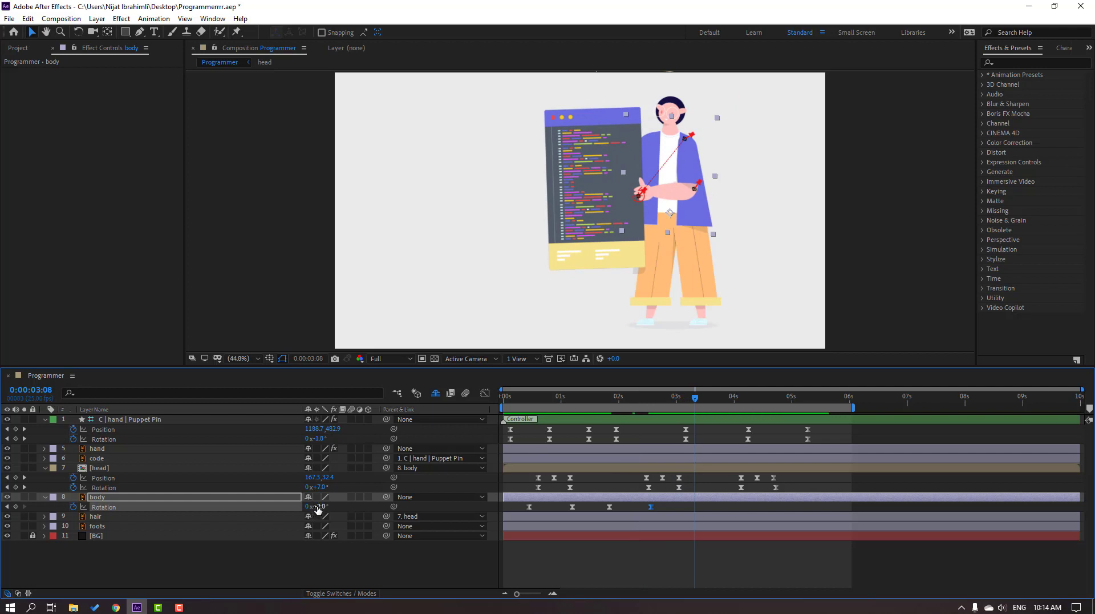
{"action": "left_click_drag", "start_coordinate": [318, 508], "coordinate": [347, 509]}
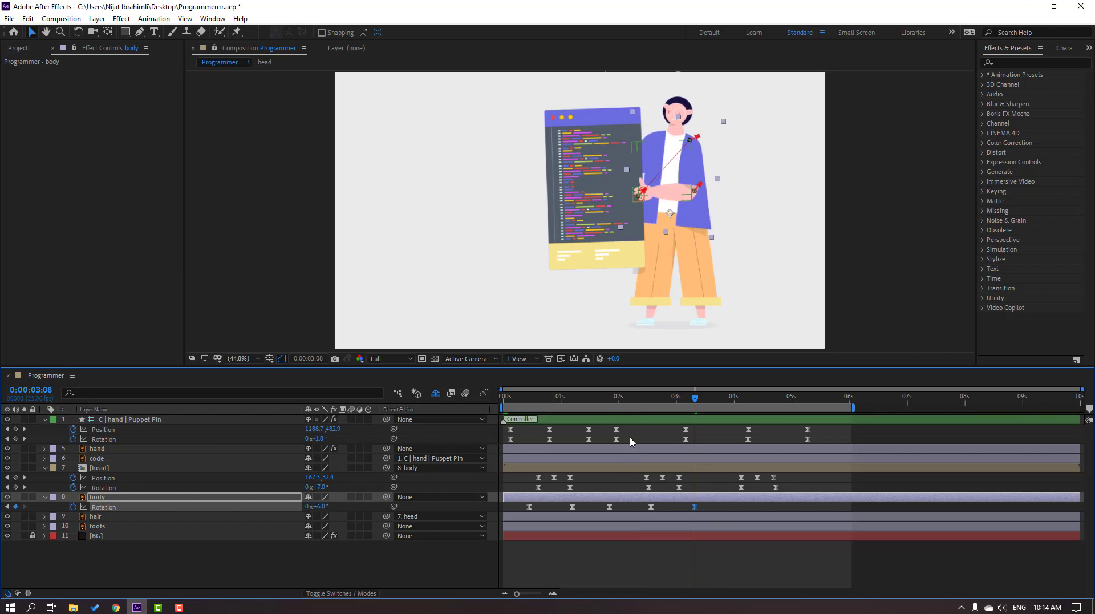
{"action": "left_click_drag", "start_coordinate": [638, 403], "coordinate": [789, 405]}
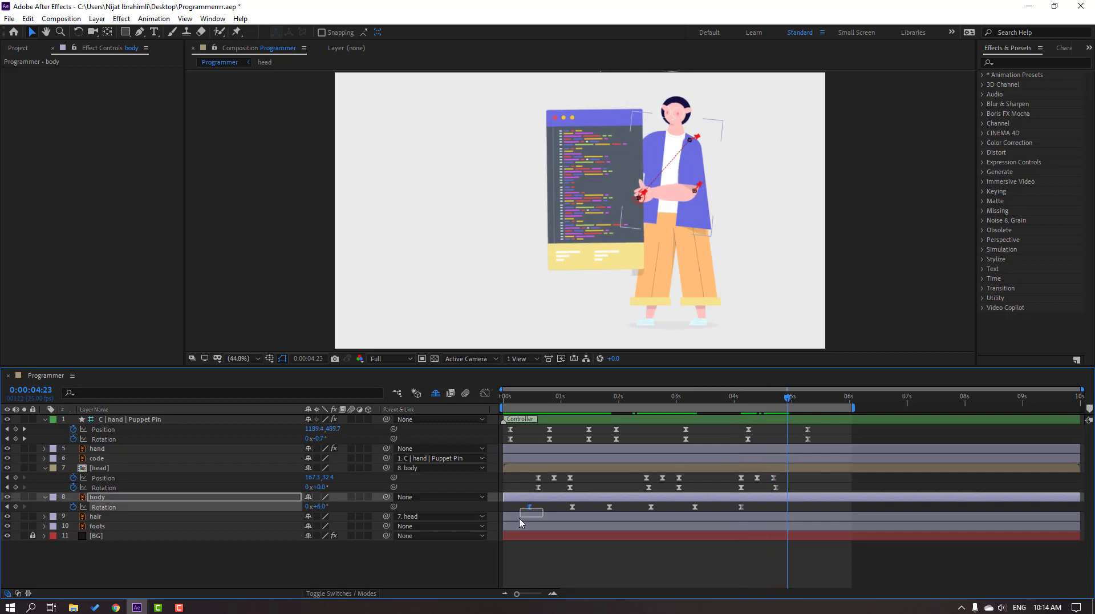
{"action": "key", "text": "ctrl+v"}
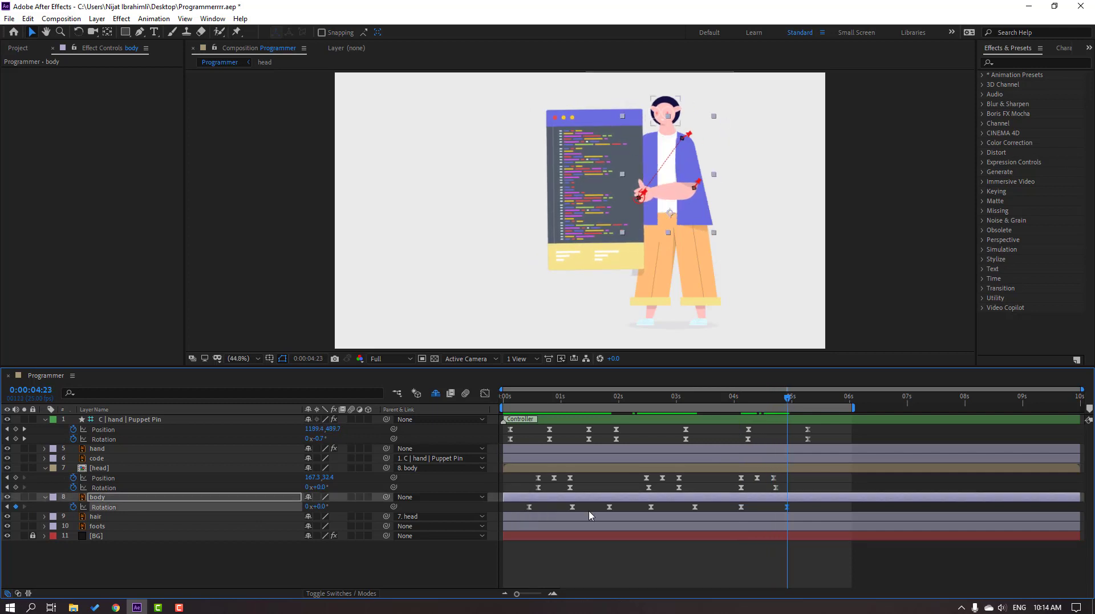
Widen the body Rotation curve's dip near 4 s in the Graph Editor and preview.
{"action": "left_click_drag", "start_coordinate": [818, 509], "coordinate": [520, 514]}
{"action": "left_click", "coordinate": [486, 393]}
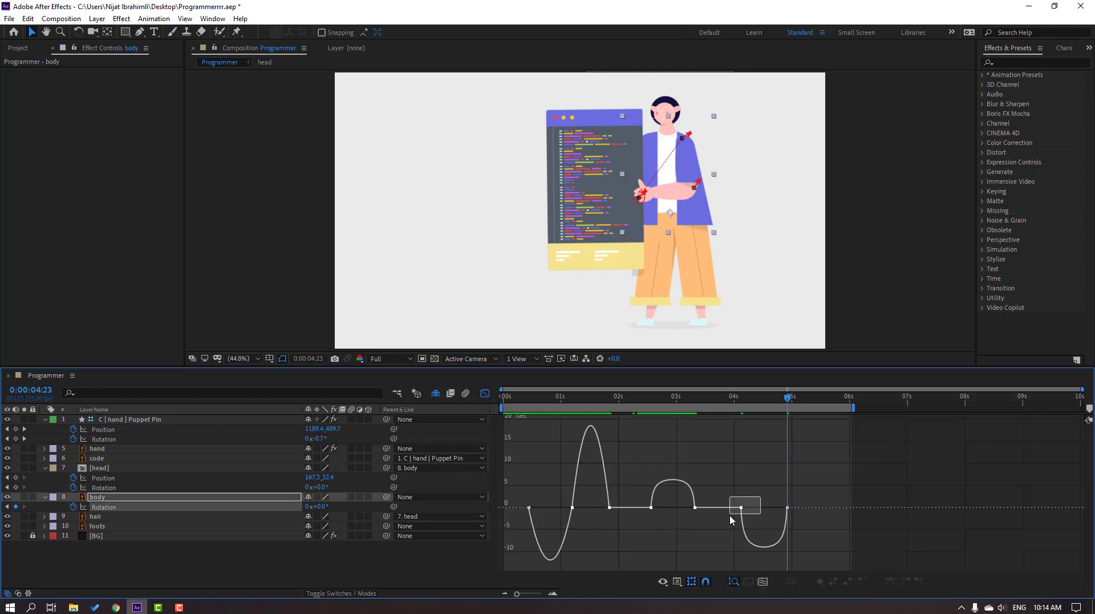
{"action": "left_click_drag", "start_coordinate": [744, 508], "coordinate": [600, 510]}
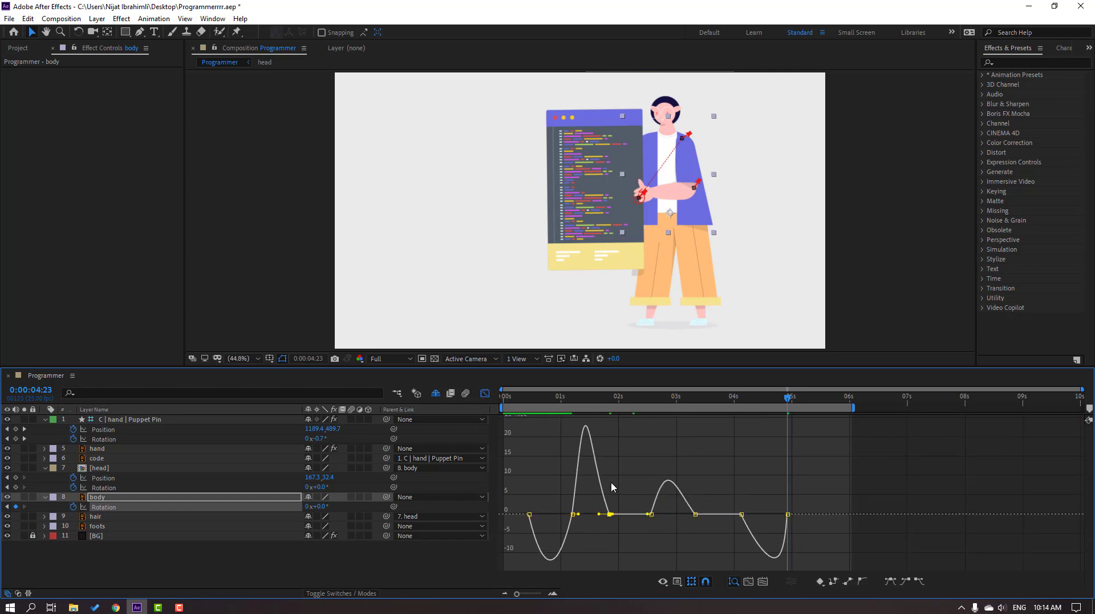
{"action": "left_click", "coordinate": [707, 454]}
{"action": "key", "text": "space"}
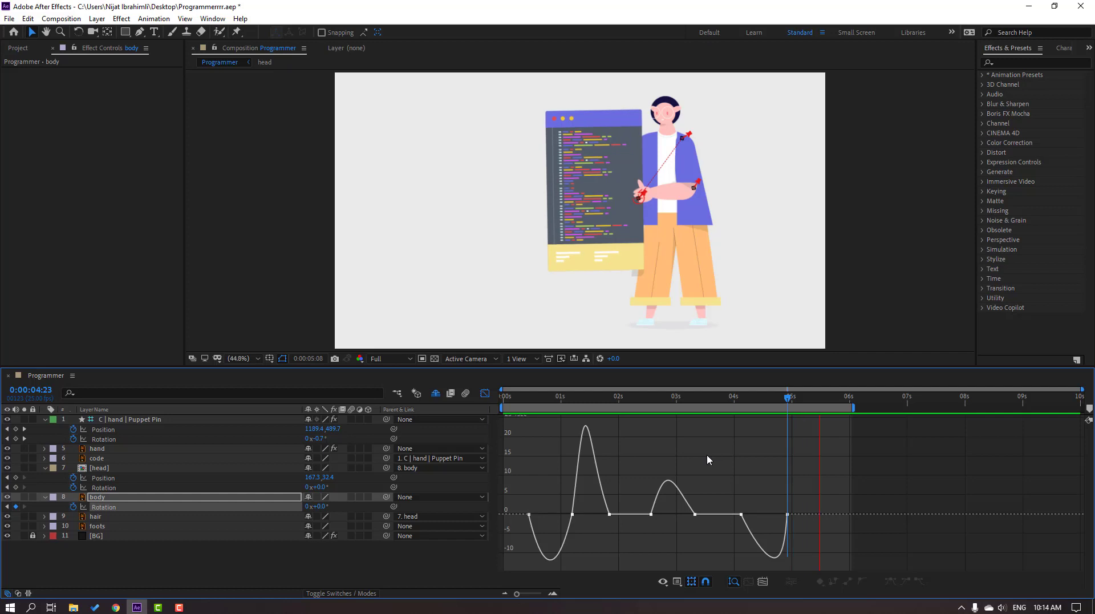
Return to the keyframe bars and preview the start of the animation.
{"action": "left_click", "coordinate": [485, 393]}
{"action": "mouse_move", "coordinate": [526, 403]}
{"action": "left_mouse_down"}
{"action": "mouse_move", "coordinate": [619, 405]}
{"action": "mouse_move", "coordinate": [545, 406]}
{"action": "left_mouse_up"}
{"action": "key", "text": "space"}
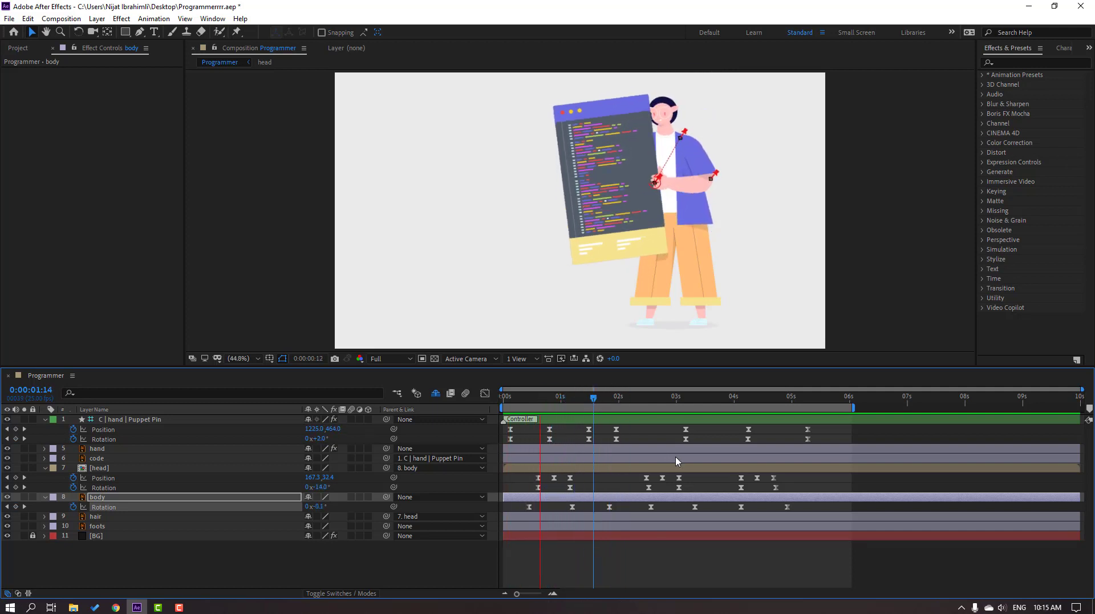
{"action": "key", "text": "space"}
Inside the head precomp, unlink the eyes layer's Scale and start keyframing it.
{"action": "double_click", "coordinate": [102, 468]}
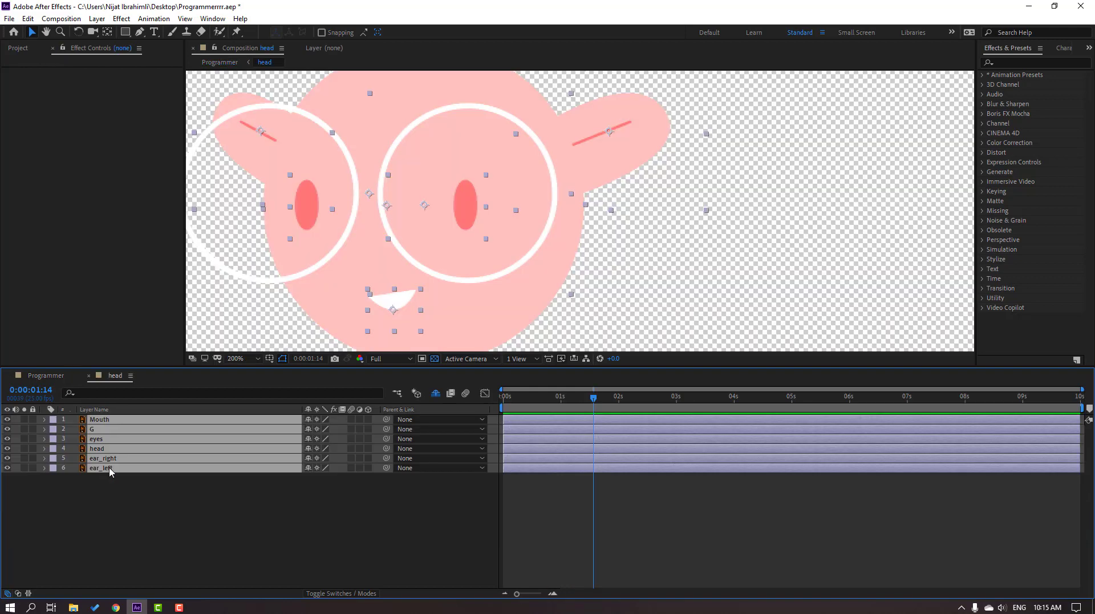
{"action": "left_click", "coordinate": [305, 507]}
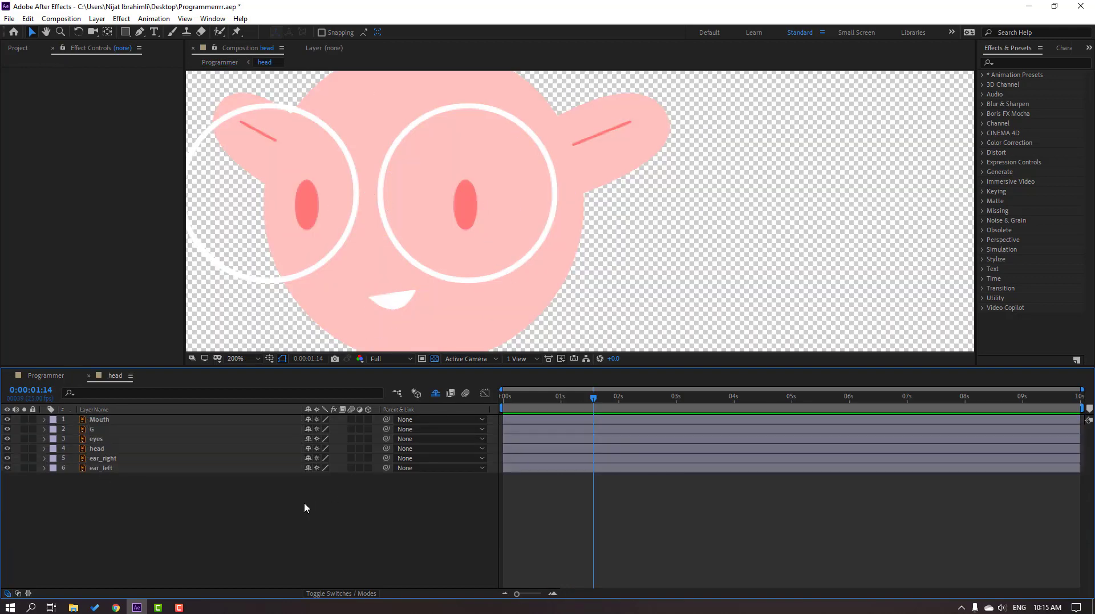
{"action": "left_click", "coordinate": [108, 438]}
{"action": "key", "text": "s"}
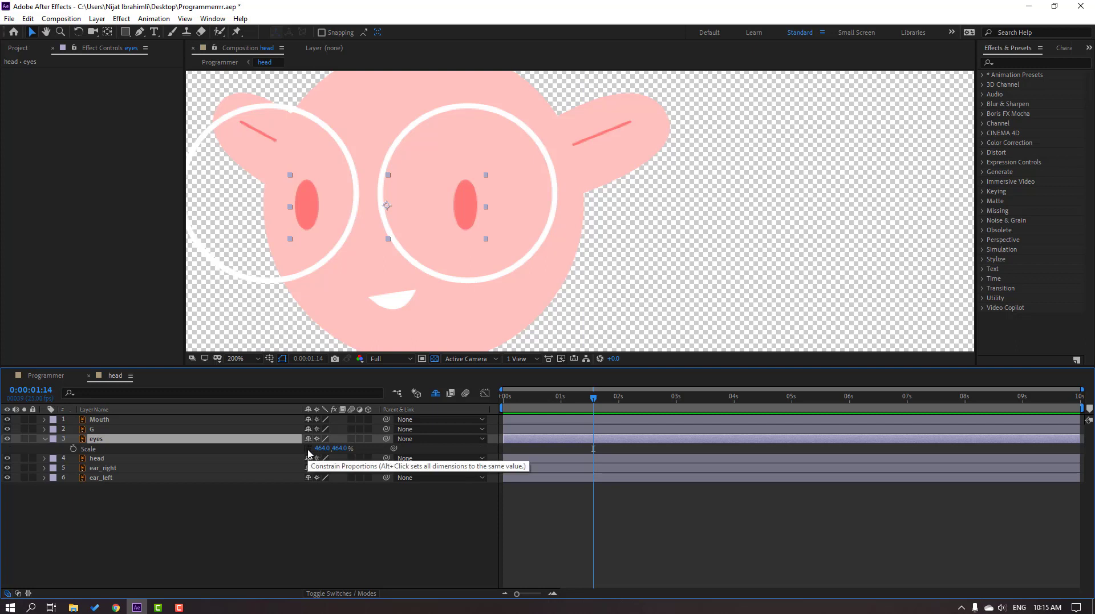
{"action": "left_click", "coordinate": [308, 449]}
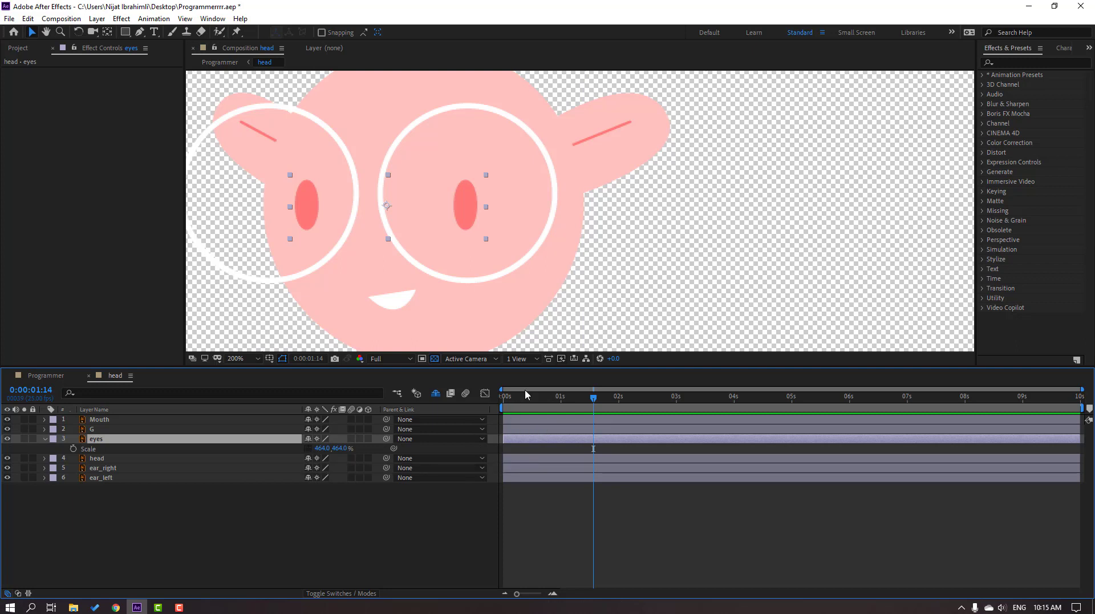
{"action": "left_click", "coordinate": [73, 448]}
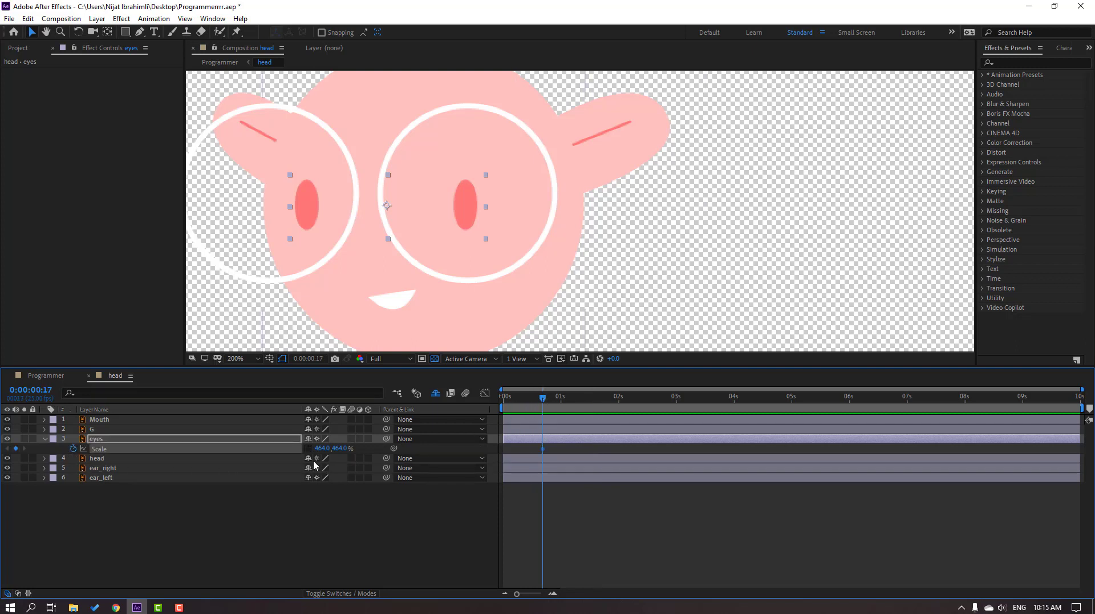
Squash the eyes to 19% height, reopen them a few frames later, and Easy Ease the blink.
{"action": "left_click_drag", "start_coordinate": [340, 449], "coordinate": [410, 506]}
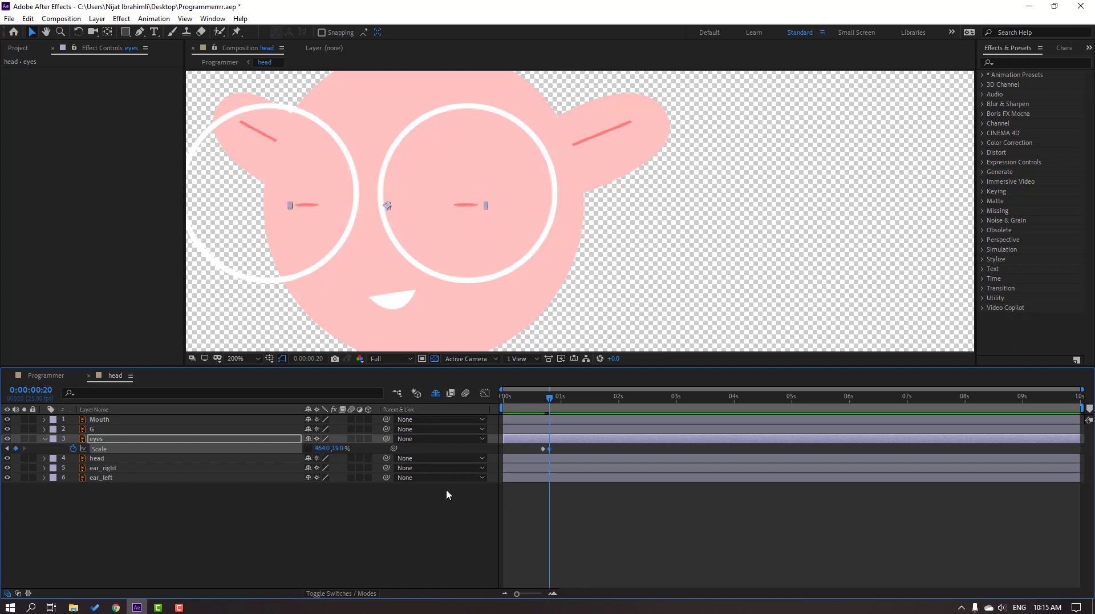
{"action": "key", "text": "Page_Down"}
{"action": "key", "text": "Page_Down"}
{"action": "key", "text": "Page_Down"}
{"action": "mouse_move", "coordinate": [542, 451]}
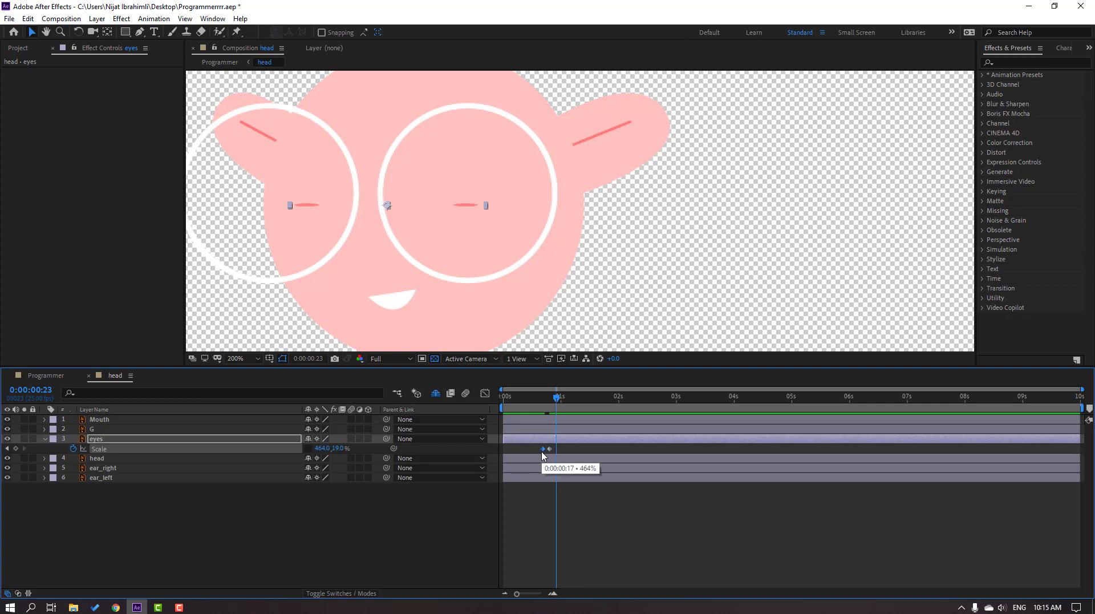
{"action": "key", "text": "ctrl+c"}
{"action": "key", "text": "ctrl+v"}
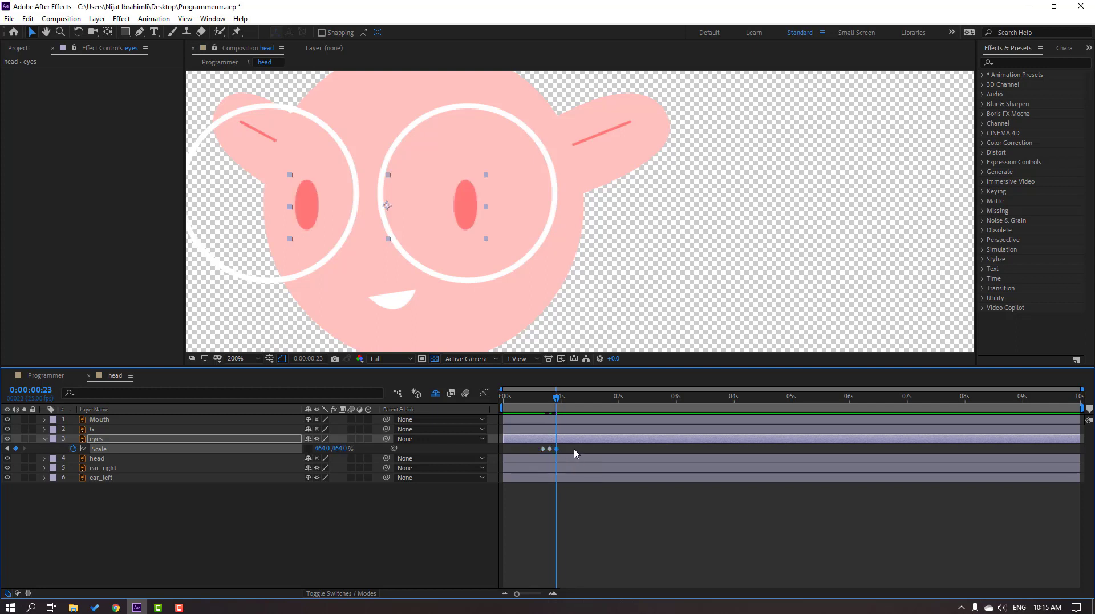
{"action": "right_click", "coordinate": [543, 449]}
{"action": "mouse_move", "coordinate": [639, 444]}
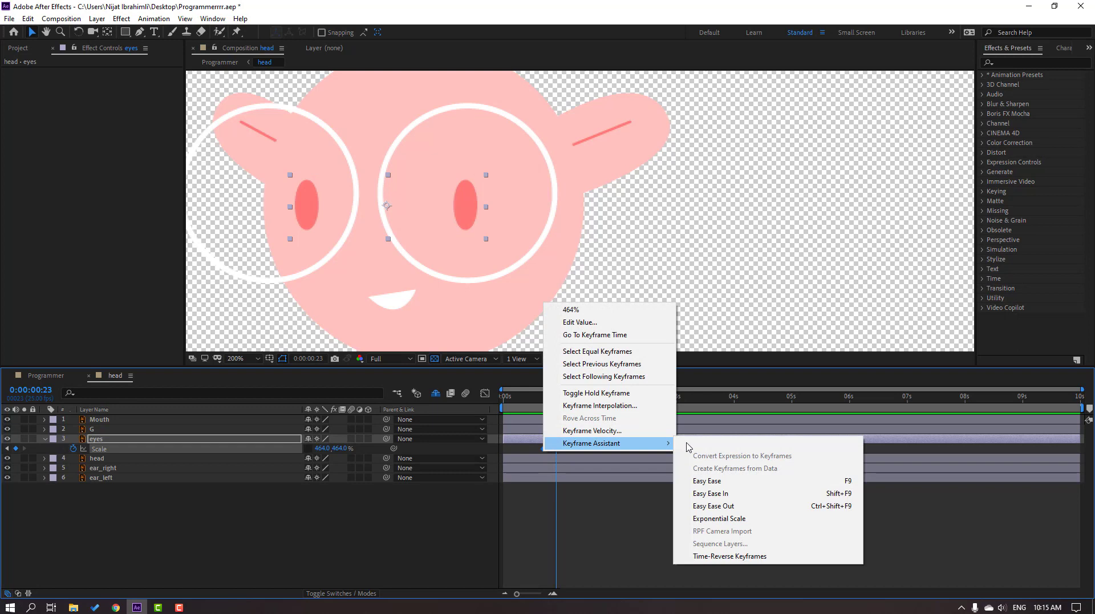
{"action": "left_click", "coordinate": [707, 480]}
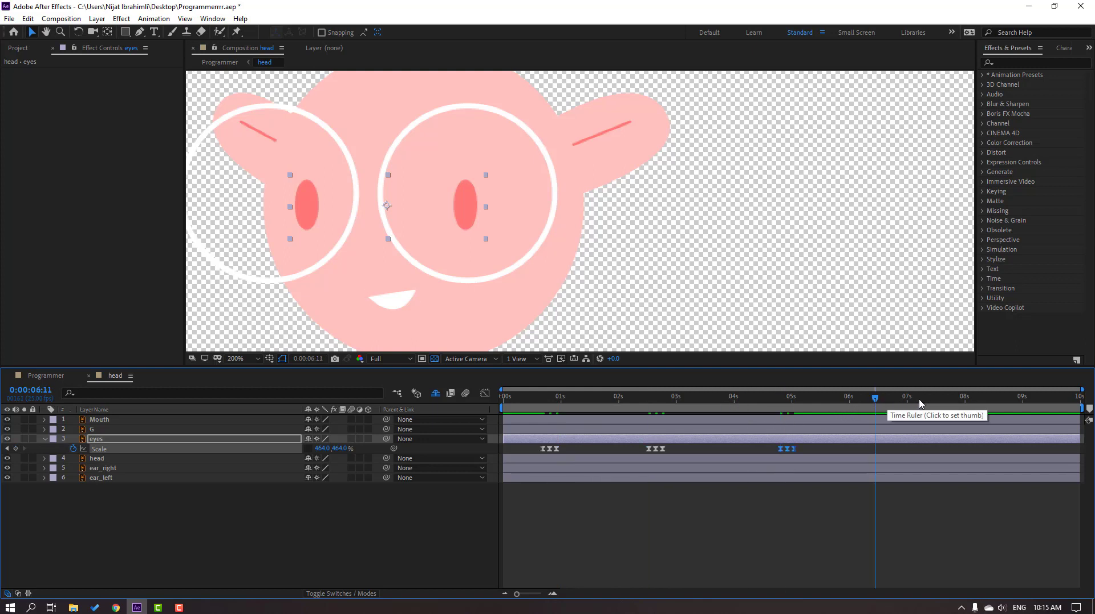
Check the Programmer composition, then return to the head precomp and select the Mouth layer.
{"action": "left_click", "coordinate": [42, 376]}
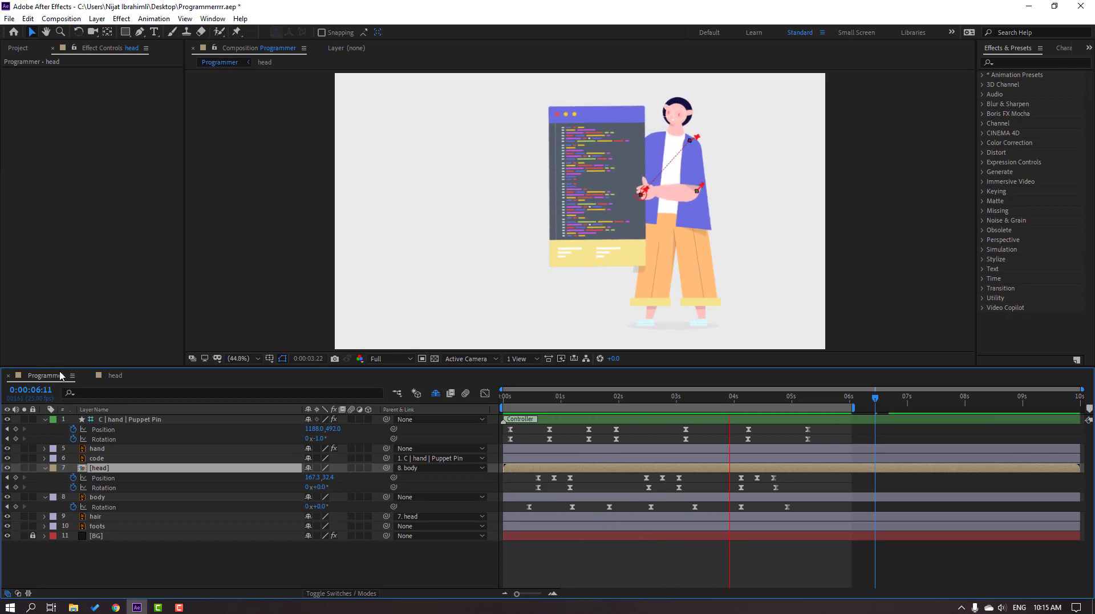
{"action": "left_click", "coordinate": [134, 380]}
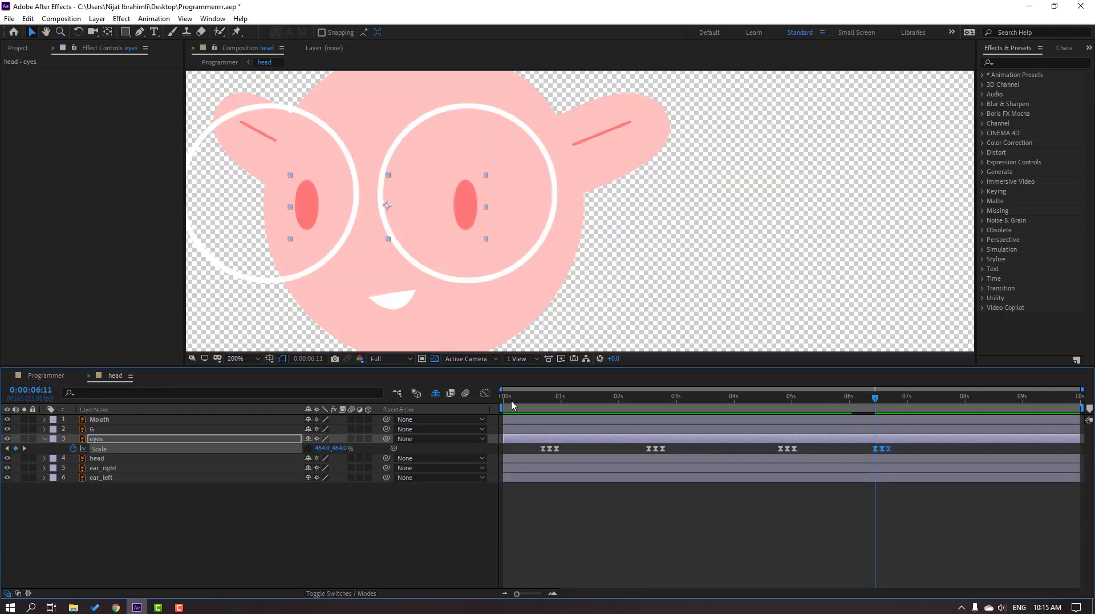
{"action": "left_click", "coordinate": [514, 401]}
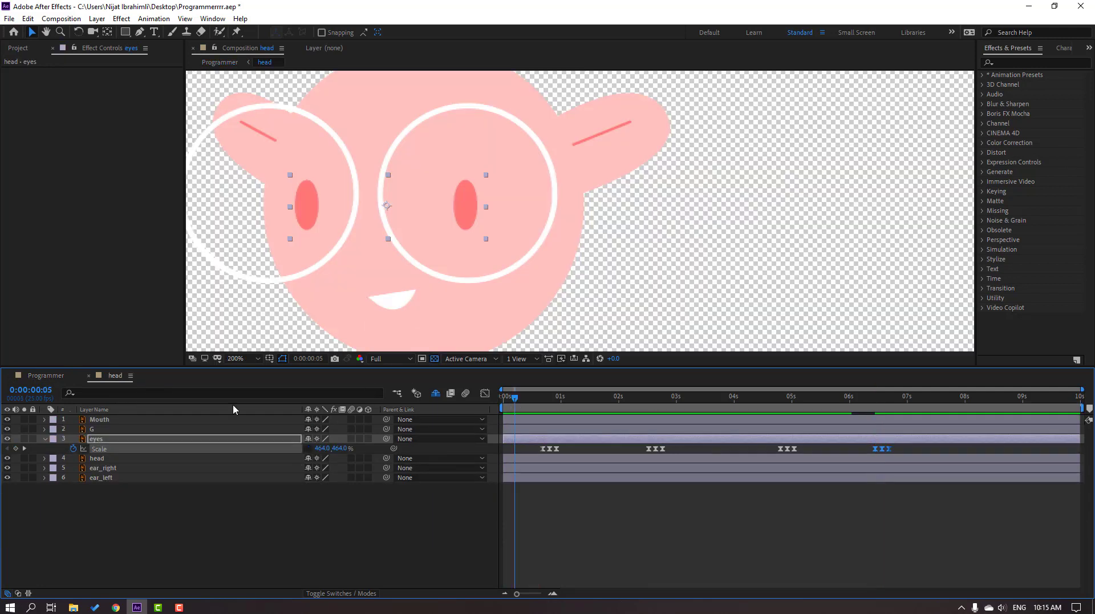
{"action": "left_click", "coordinate": [111, 421]}
Move the mouth's anchor point to its top edge and start keyframing its unlinked Scale.
{"action": "key", "text": "s"}
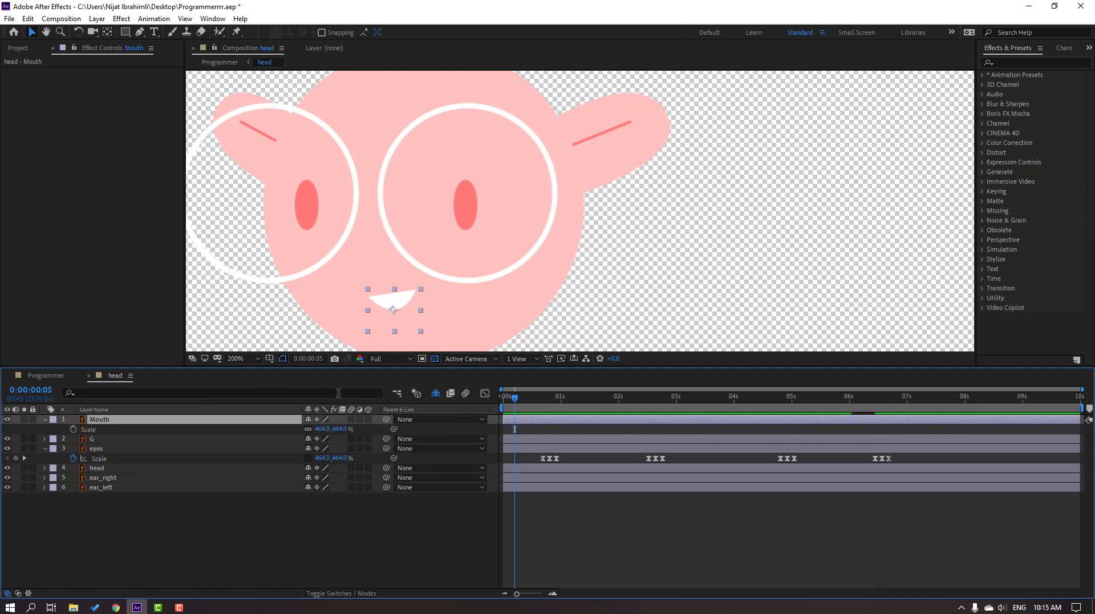
{"action": "left_click", "coordinate": [109, 33]}
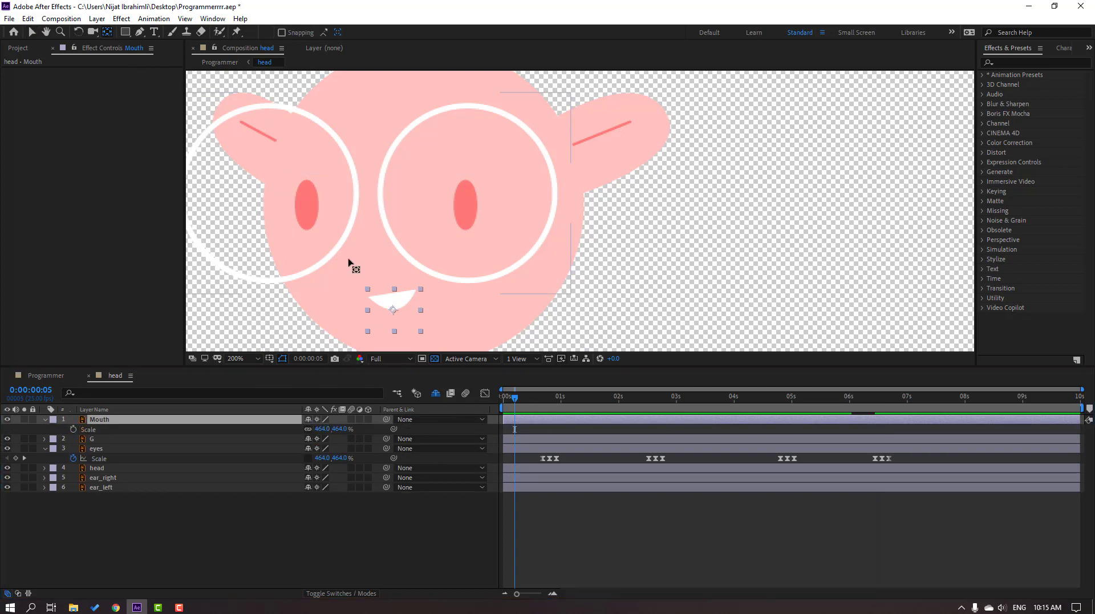
{"action": "left_click_drag", "start_coordinate": [396, 318], "coordinate": [393, 307]}
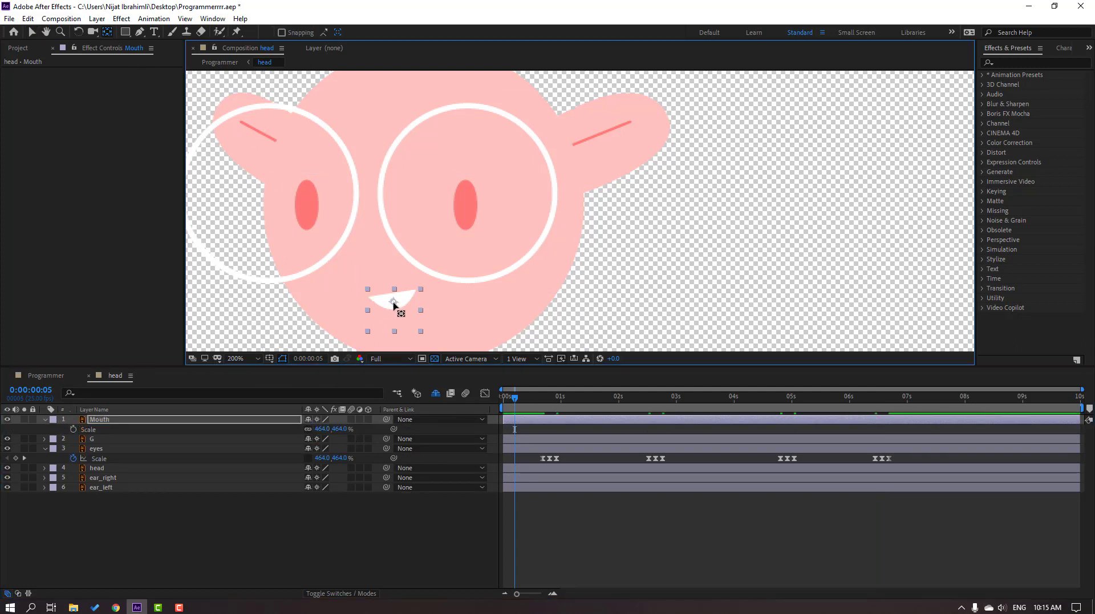
{"action": "left_click", "coordinate": [31, 33]}
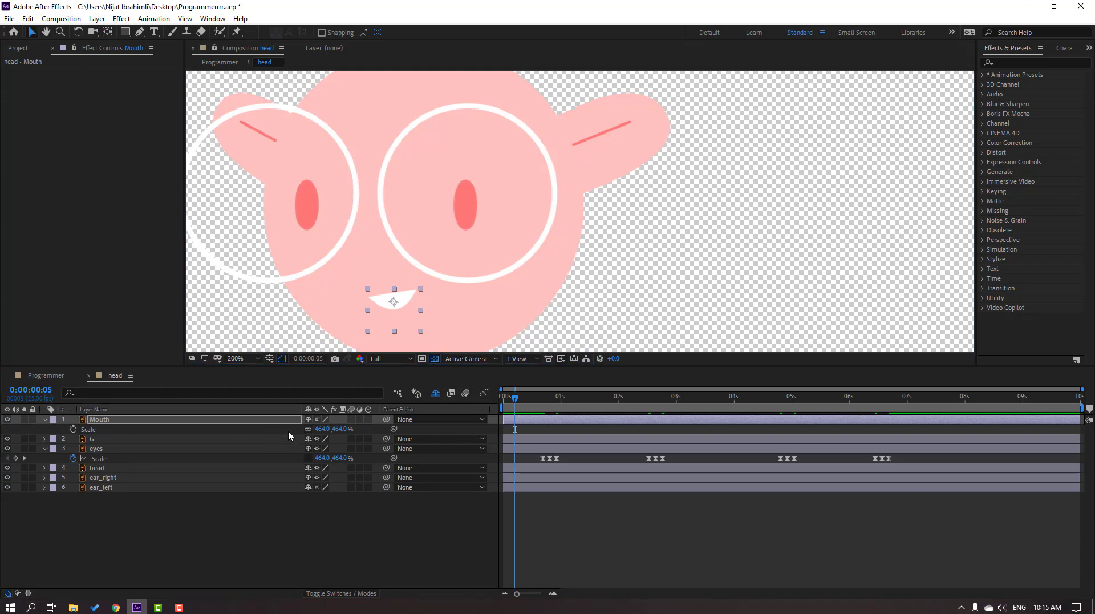
{"action": "left_click", "coordinate": [309, 431]}
{"action": "left_click", "coordinate": [73, 429]}
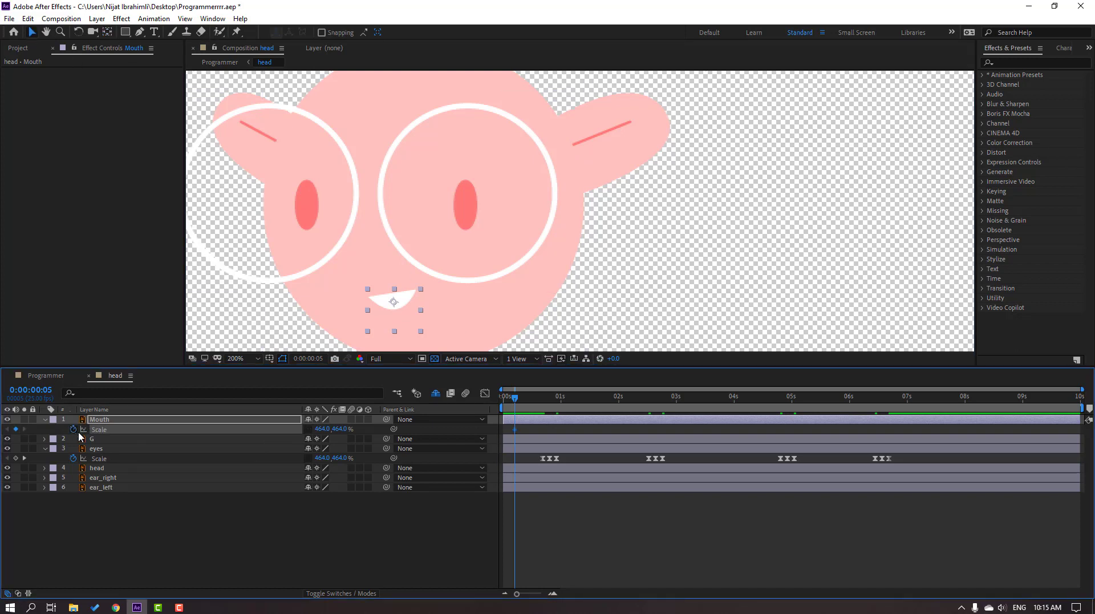
Shrink the mouth's height, then stretch it to 521%, and Easy Ease the Scale keys.
{"action": "left_click_drag", "start_coordinate": [523, 403], "coordinate": [529, 403]}
{"action": "left_click_drag", "start_coordinate": [339, 435], "coordinate": [331, 432]}
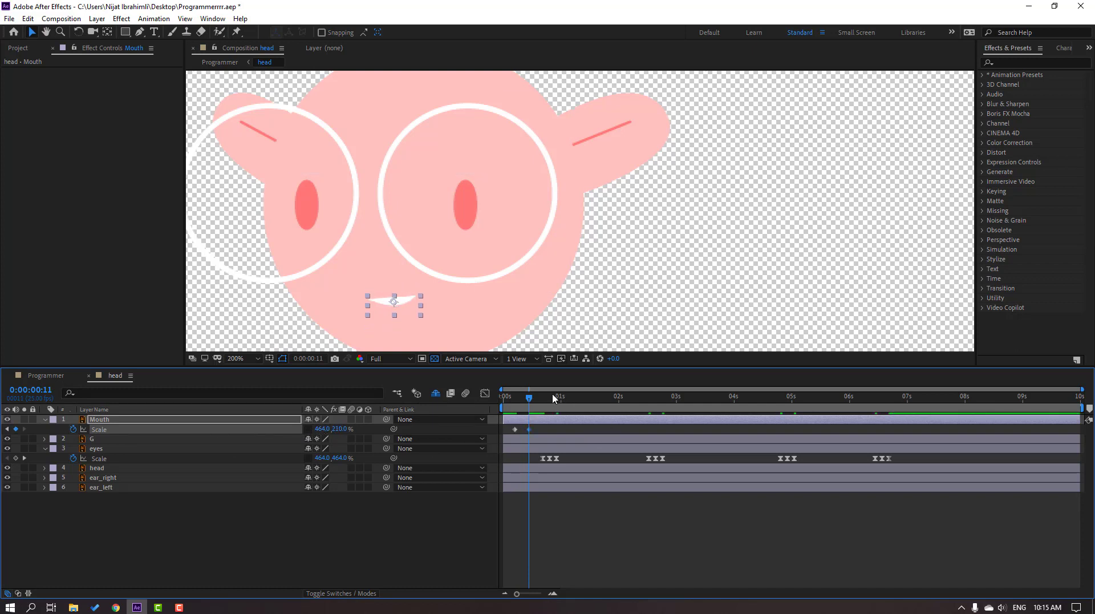
{"action": "left_click_drag", "start_coordinate": [560, 397], "coordinate": [653, 403]}
{"action": "left_click_drag", "start_coordinate": [341, 433], "coordinate": [518, 432]}
{"action": "left_click_drag", "start_coordinate": [673, 436], "coordinate": [516, 427]}
{"action": "right_click", "coordinate": [516, 430]}
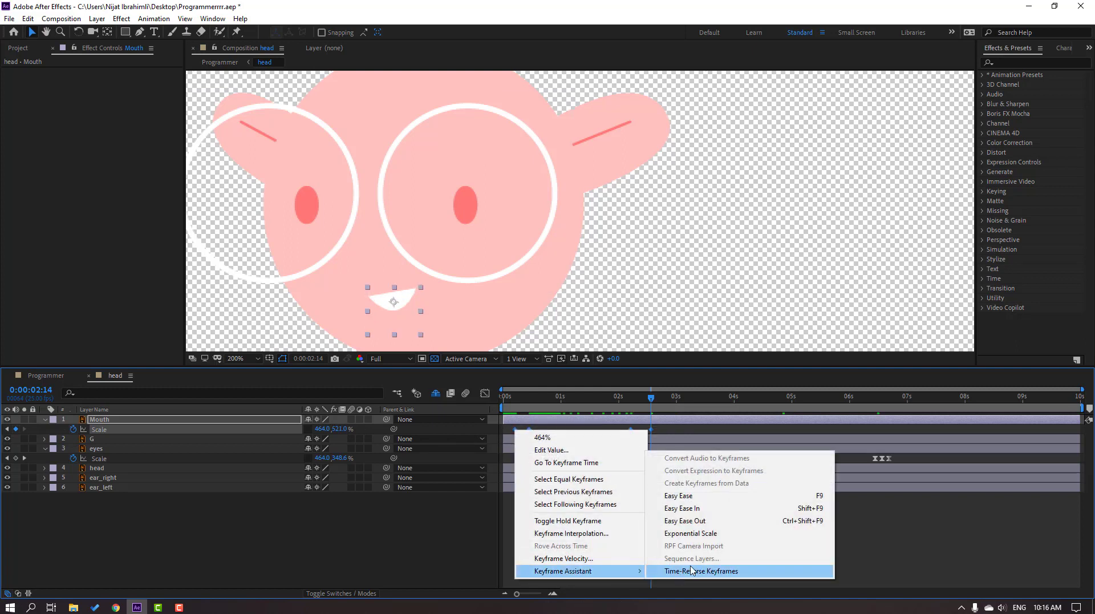
{"action": "left_click", "coordinate": [711, 496]}
Scrub the mouth animation, then play the full Programmer composition.
{"action": "left_click_drag", "start_coordinate": [718, 401], "coordinate": [791, 399]}
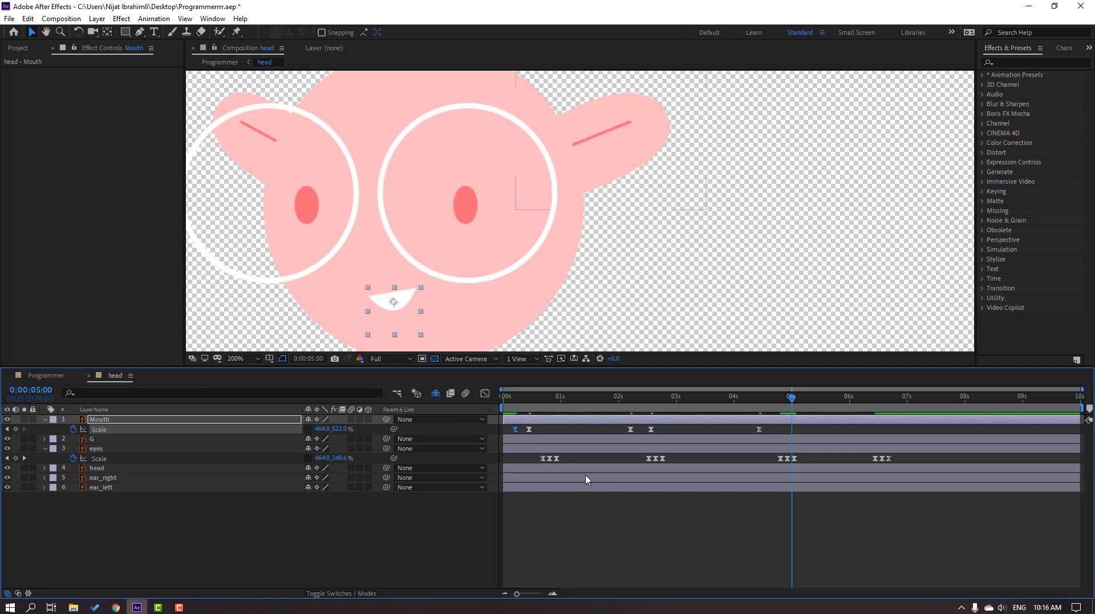
{"action": "left_click", "coordinate": [39, 372]}
{"action": "key", "text": "space"}
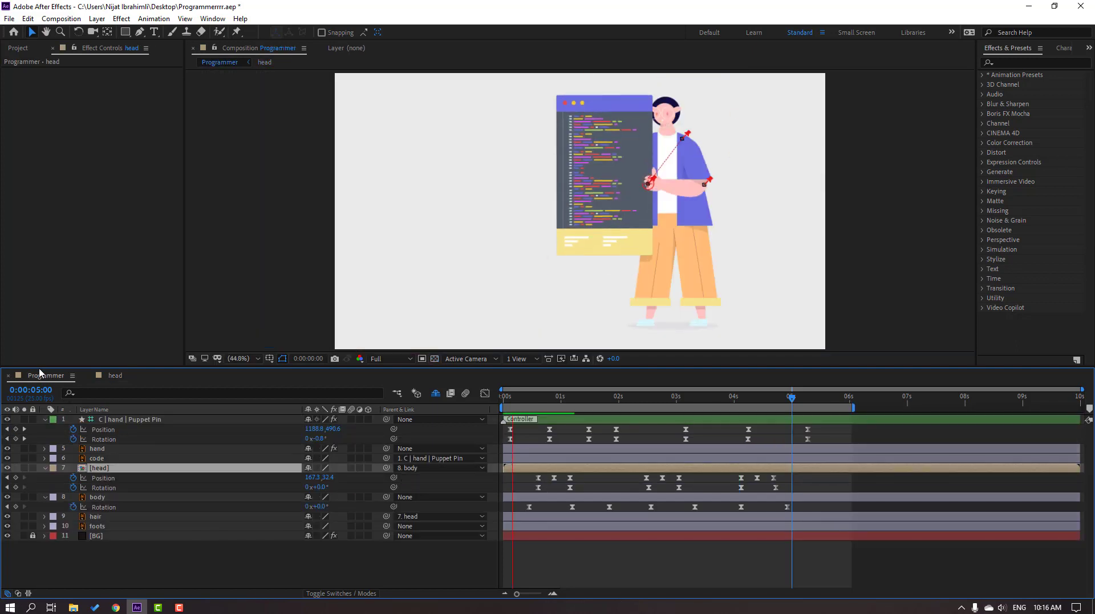